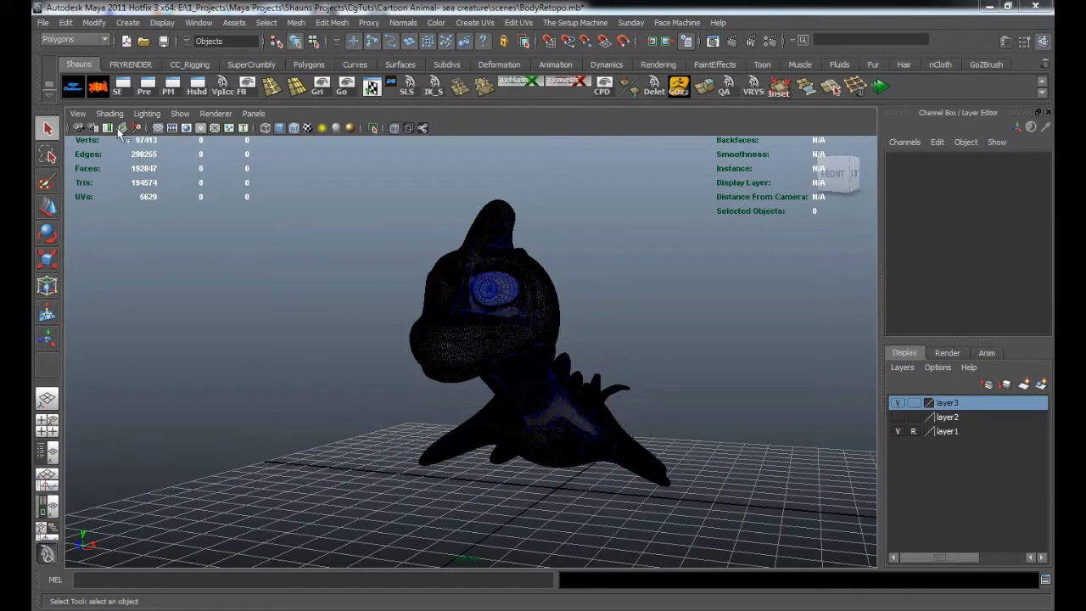
Hide layer1 and display the remaining half-body mesh shaded with its wireframe.
{"action": "left_click", "coordinate": [896, 431]}
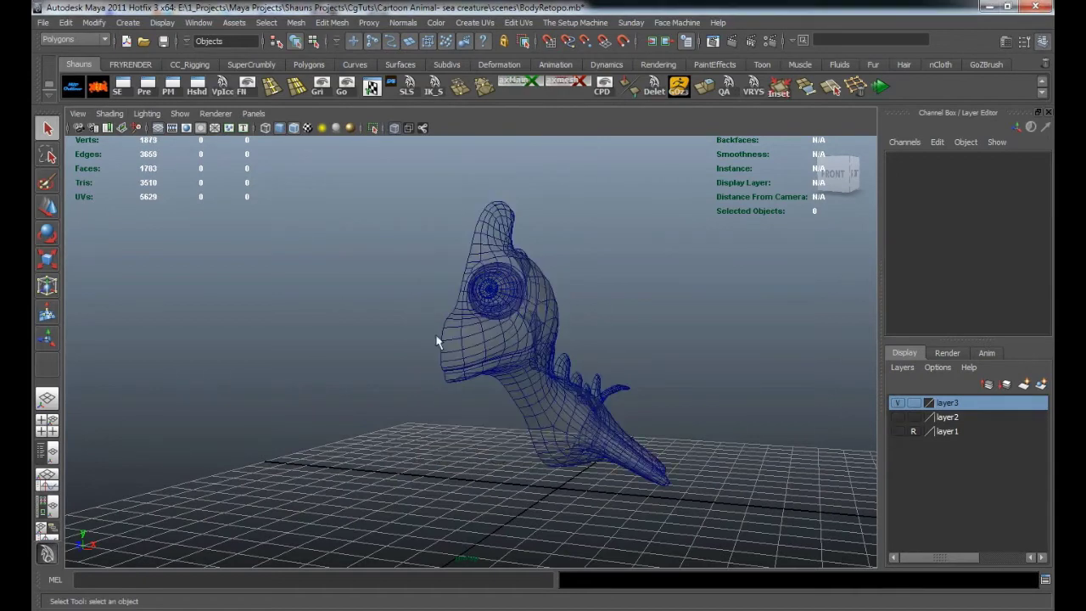
{"action": "left_click", "coordinate": [109, 113]}
{"action": "left_click", "coordinate": [135, 270]}
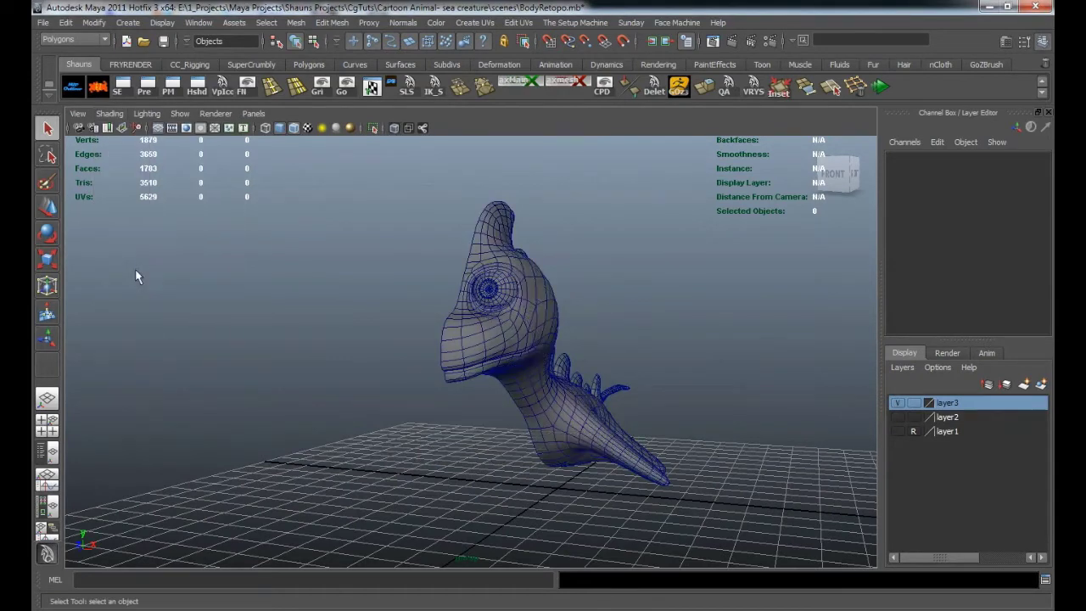
Adjust the height of individual lip vertices along the side of the mouth and preview the mesh smoothed.
{"action": "scroll", "coordinate": [397, 364], "scroll_direction": "up", "scroll_amount": 5}
{"action": "left_click_drag", "start_coordinate": [397, 364], "coordinate": [307, 356], "text": "alt"}
{"action": "middle_click_drag", "start_coordinate": [287, 347], "coordinate": [523, 355], "text": "alt"}
{"action": "scroll", "coordinate": [458, 339], "scroll_direction": "up", "scroll_amount": 5}
{"action": "left_click_drag", "start_coordinate": [455, 337], "coordinate": [458, 355], "text": "alt"}
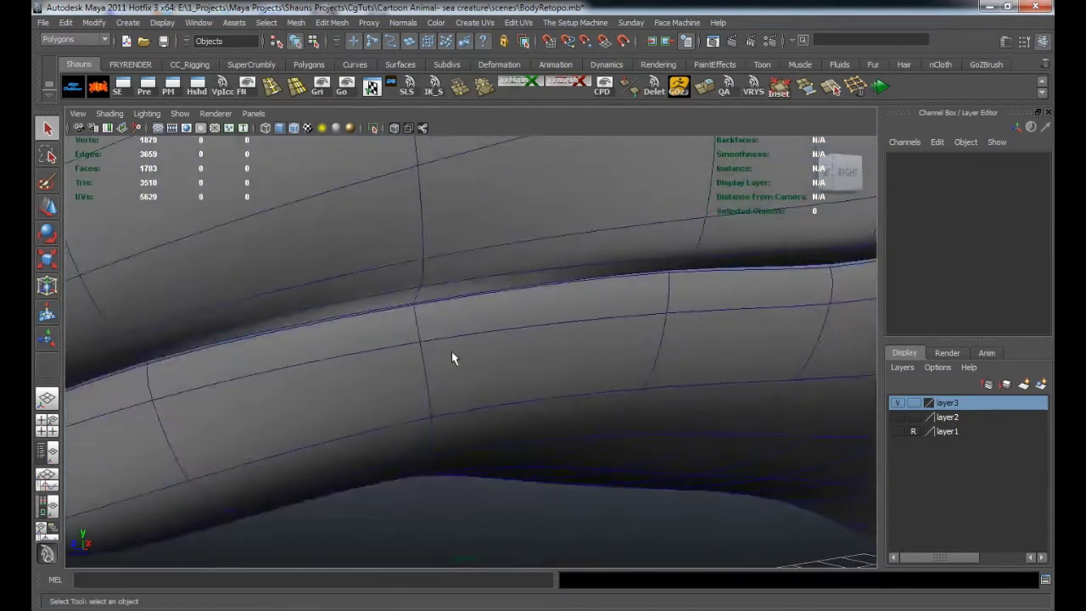
{"action": "left_click", "coordinate": [457, 363]}
{"action": "scroll", "coordinate": [442, 352], "scroll_direction": "up", "scroll_amount": 1}
{"action": "right_click_drag", "start_coordinate": [434, 293], "coordinate": [384, 283]}
{"action": "left_click", "coordinate": [424, 284]}
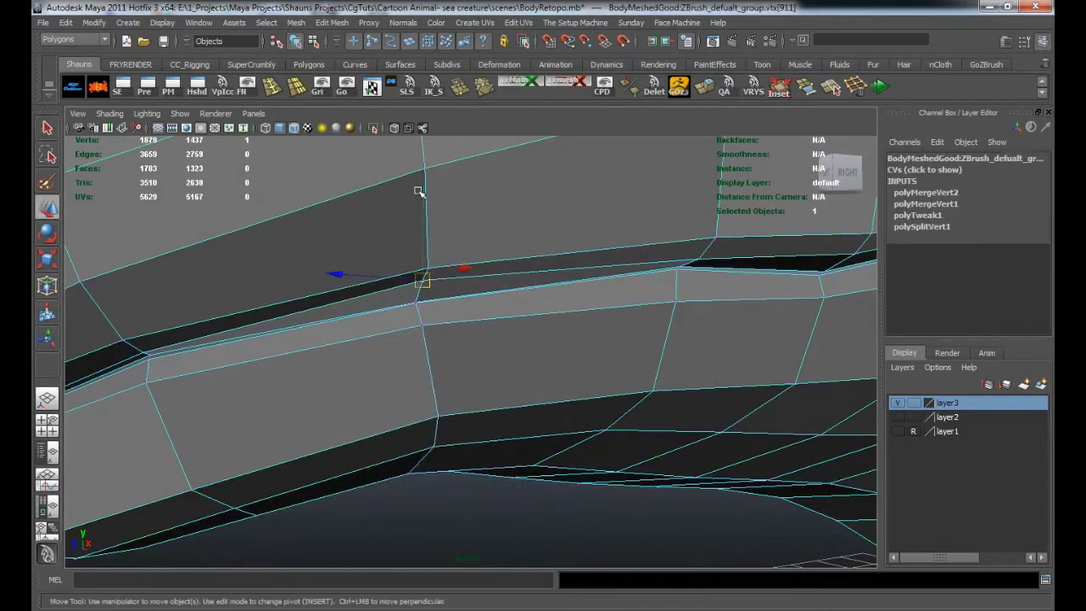
{"action": "left_click_drag", "start_coordinate": [417, 197], "coordinate": [424, 201]}
{"action": "middle_click_drag", "start_coordinate": [565, 282], "coordinate": [402, 281], "text": "alt"}
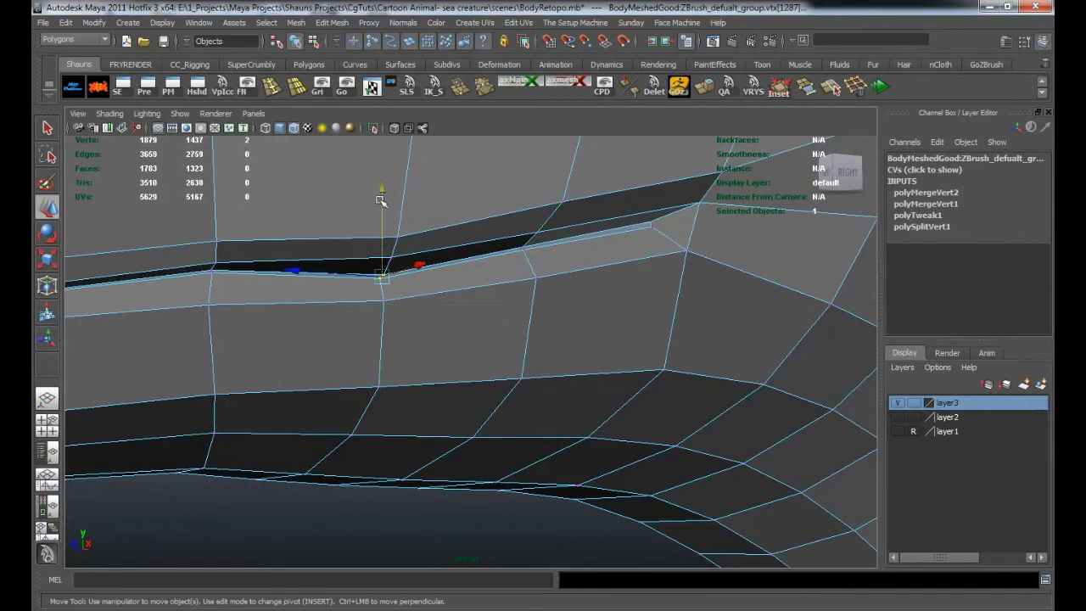
{"action": "key", "text": "3"}
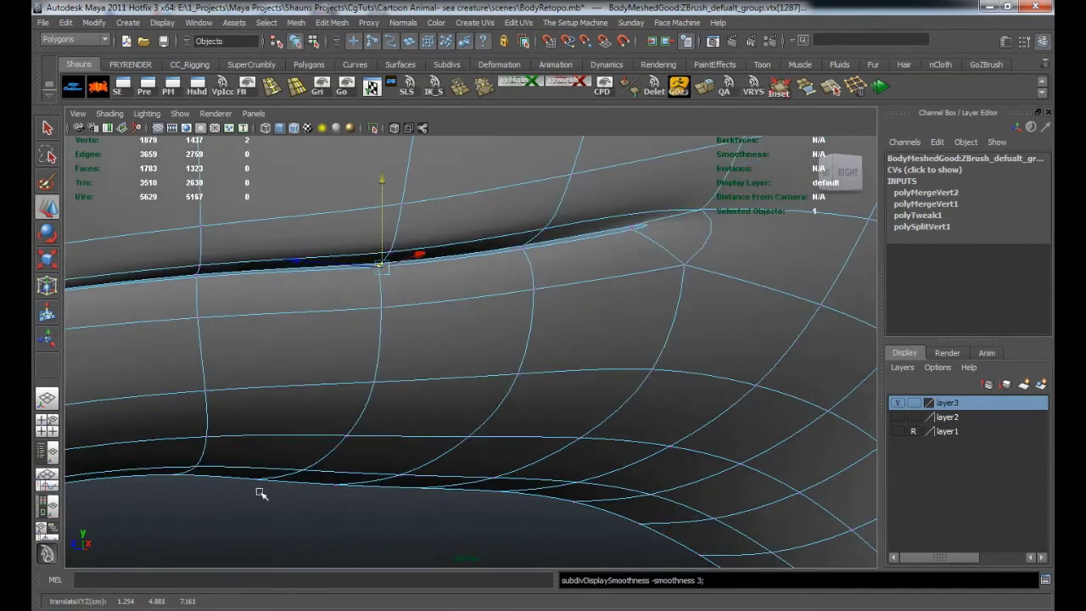
{"action": "left_click", "coordinate": [258, 479]}
Mirror the half-body mesh in the -X direction with Merge with the original turned off.
{"action": "scroll", "coordinate": [254, 472], "scroll_direction": "down", "scroll_amount": 5}
{"action": "middle_click_drag", "start_coordinate": [255, 473], "coordinate": [368, 449], "text": "alt"}
{"action": "mouse_move", "coordinate": [371, 448]}
{"action": "left_mouse_down", "text": "alt"}
{"action": "mouse_move", "coordinate": [433, 450]}
{"action": "mouse_move", "coordinate": [352, 439]}
{"action": "left_mouse_up", "text": "alt"}
{"action": "key", "text": "1"}
{"action": "left_click", "coordinate": [395, 284]}
{"action": "left_click", "coordinate": [295, 23]}
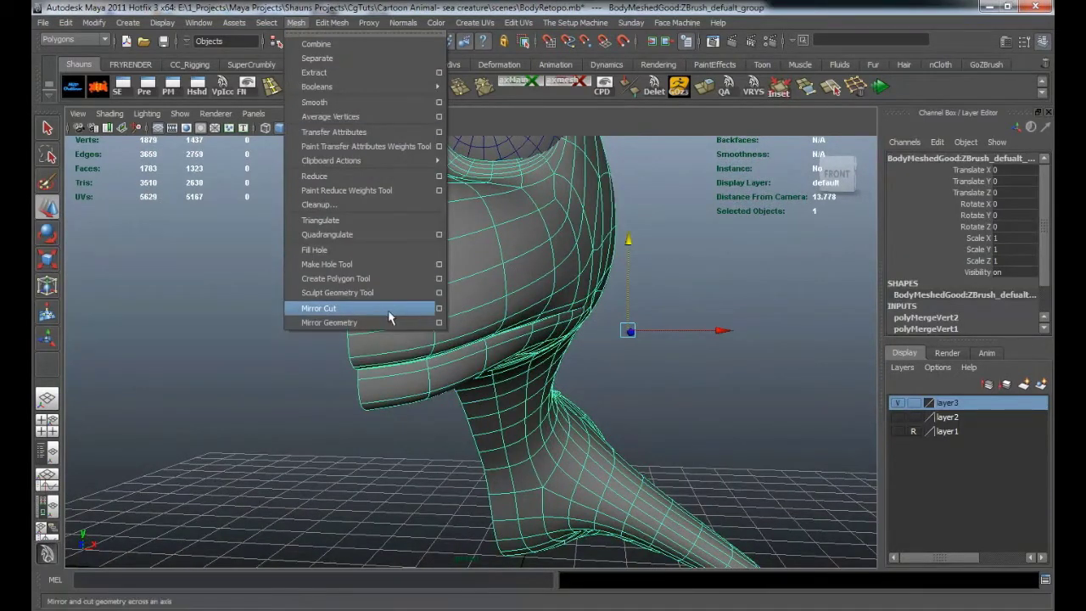
{"action": "left_click", "coordinate": [439, 323]}
{"action": "left_click", "coordinate": [415, 242]}
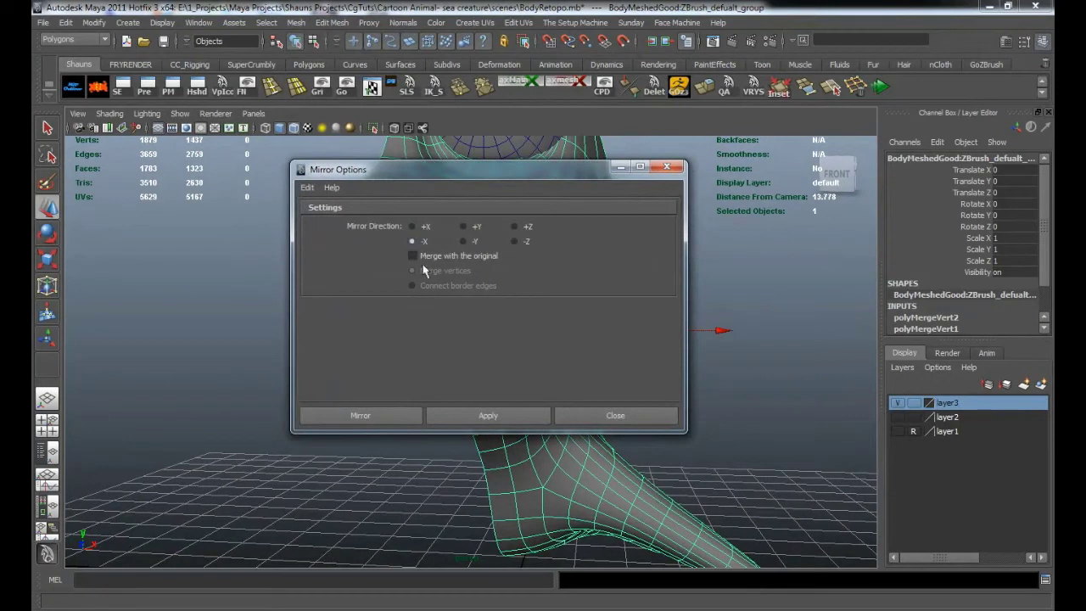
{"action": "left_click", "coordinate": [419, 257]}
{"action": "left_click", "coordinate": [501, 416]}
{"action": "left_click", "coordinate": [588, 418]}
Select the centre edge loop running through the chin and mouth of the mirrored body.
{"action": "left_click_drag", "start_coordinate": [477, 382], "coordinate": [482, 341], "text": "alt"}
{"action": "middle_click_drag", "start_coordinate": [482, 340], "coordinate": [485, 388], "text": "alt"}
{"action": "scroll", "coordinate": [485, 388], "scroll_direction": "up", "scroll_amount": 5}
{"action": "left_click_drag", "start_coordinate": [484, 388], "coordinate": [451, 364], "text": "alt"}
{"action": "right_click_drag", "start_coordinate": [436, 321], "coordinate": [433, 308]}
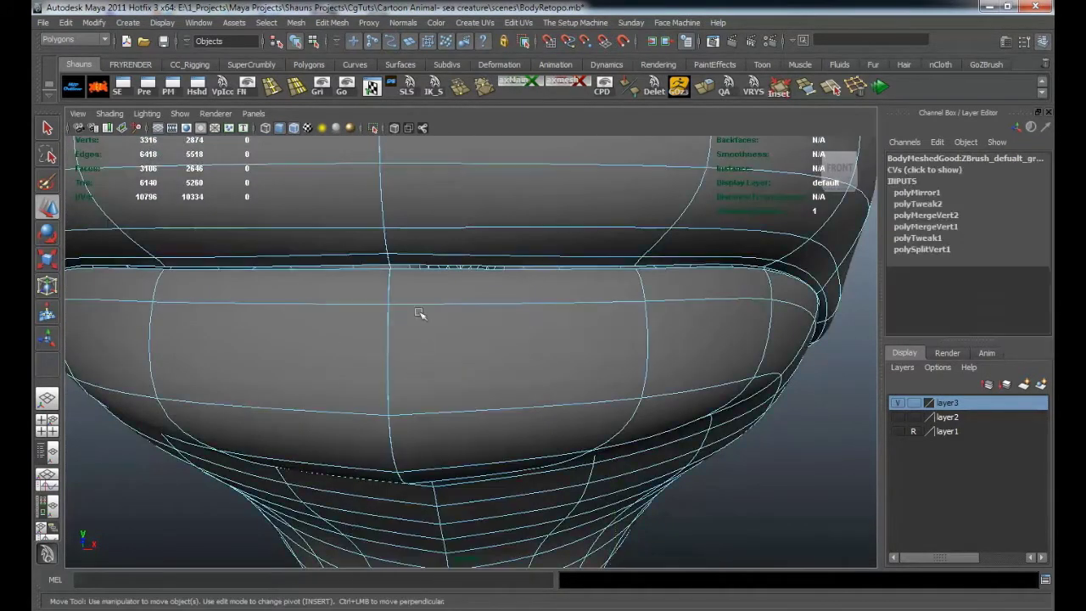
{"action": "double_click", "coordinate": [389, 328]}
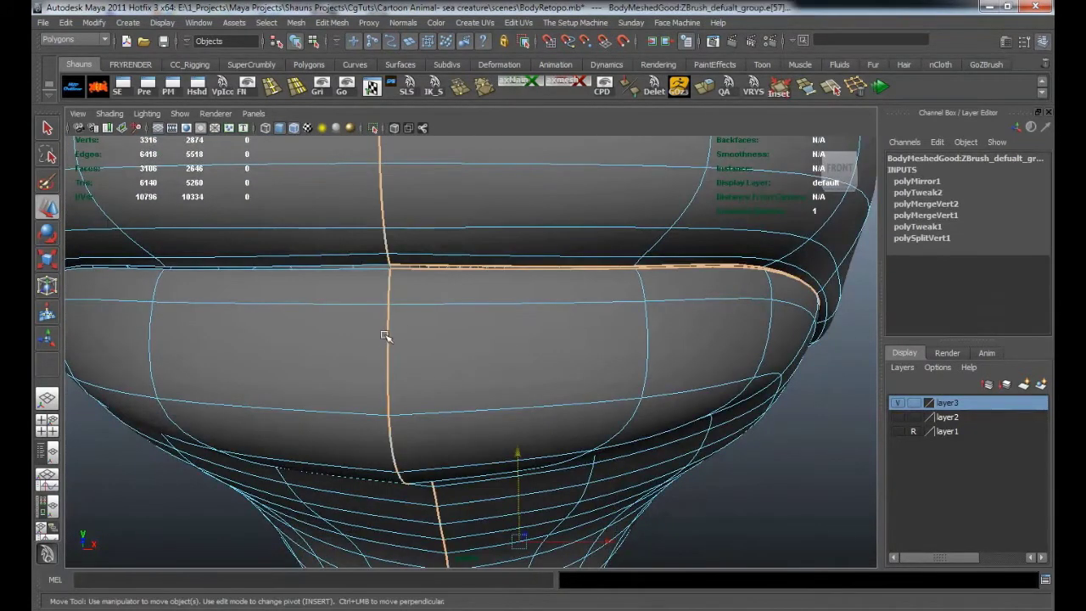
Inspect the selected seam loop around the mouth and convert the edge selection to vertices.
{"action": "left_click_drag", "start_coordinate": [475, 327], "coordinate": [681, 388], "text": "alt"}
{"action": "scroll", "coordinate": [681, 388], "scroll_direction": "up", "scroll_amount": 5}
{"action": "middle_click_drag", "start_coordinate": [679, 388], "coordinate": [597, 429], "text": "alt"}
{"action": "scroll", "coordinate": [596, 429], "scroll_direction": "down", "scroll_amount": 4}
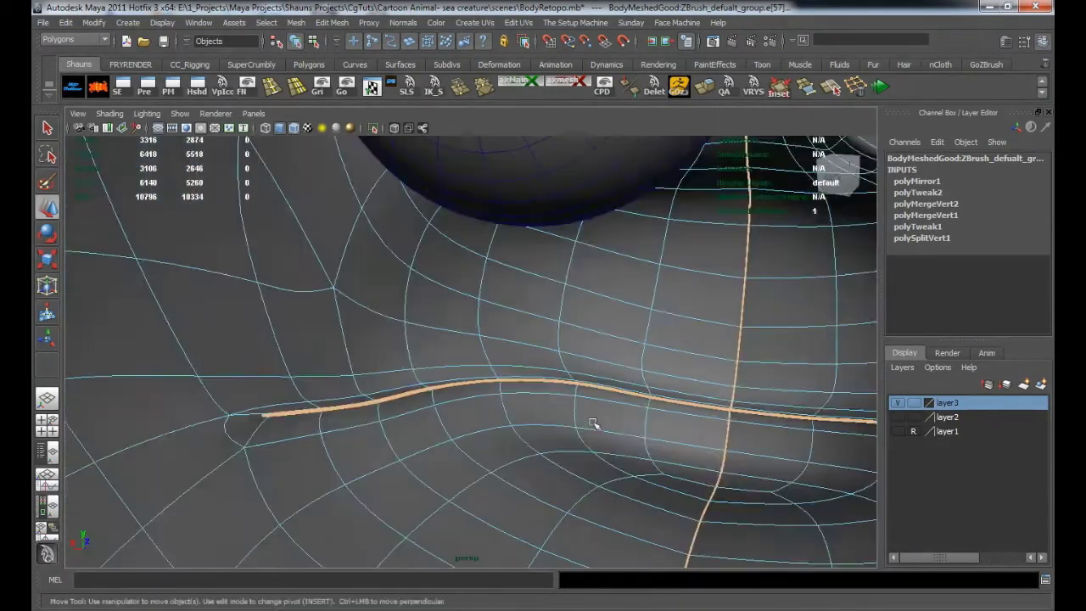
{"action": "left_click_drag", "start_coordinate": [596, 430], "coordinate": [543, 400], "text": "alt"}
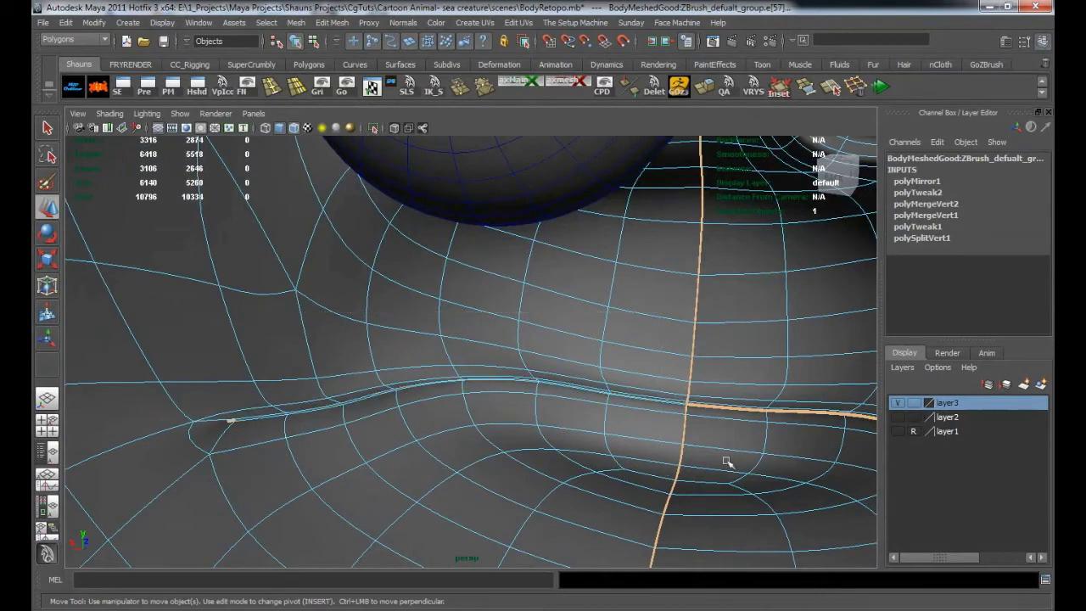
{"action": "left_click_drag", "start_coordinate": [670, 466], "coordinate": [497, 397], "text": "alt"}
{"action": "left_click_drag", "start_coordinate": [192, 387], "coordinate": [519, 327], "text": "alt"}
{"action": "left_click_drag", "start_coordinate": [833, 504], "coordinate": [538, 407], "text": "alt"}
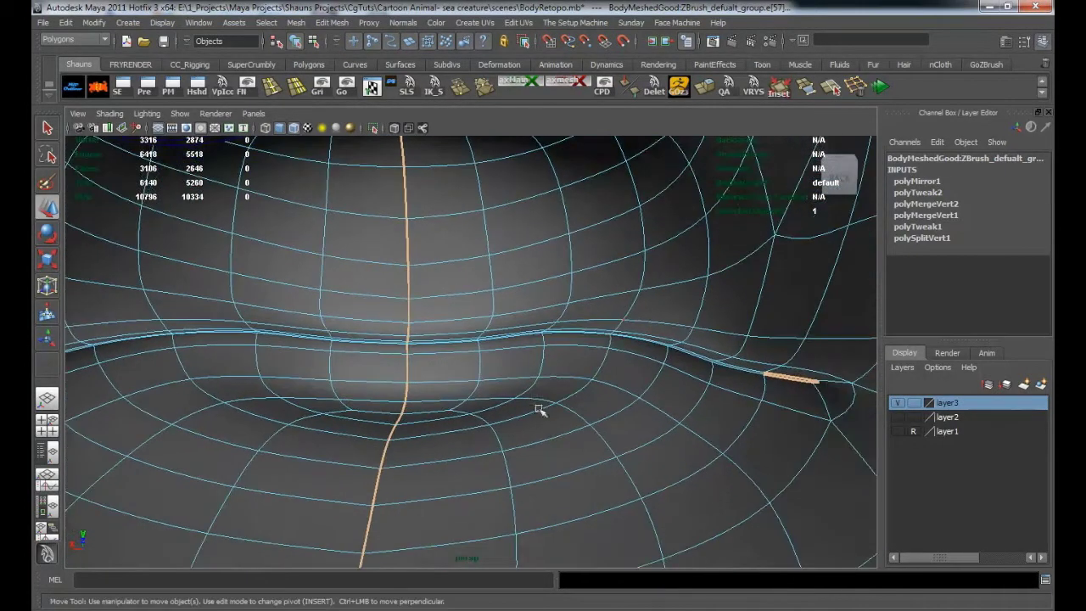
{"action": "left_click_drag", "start_coordinate": [660, 407], "coordinate": [354, 352], "text": "alt"}
{"action": "scroll", "coordinate": [366, 416], "scroll_direction": "down", "scroll_amount": 5}
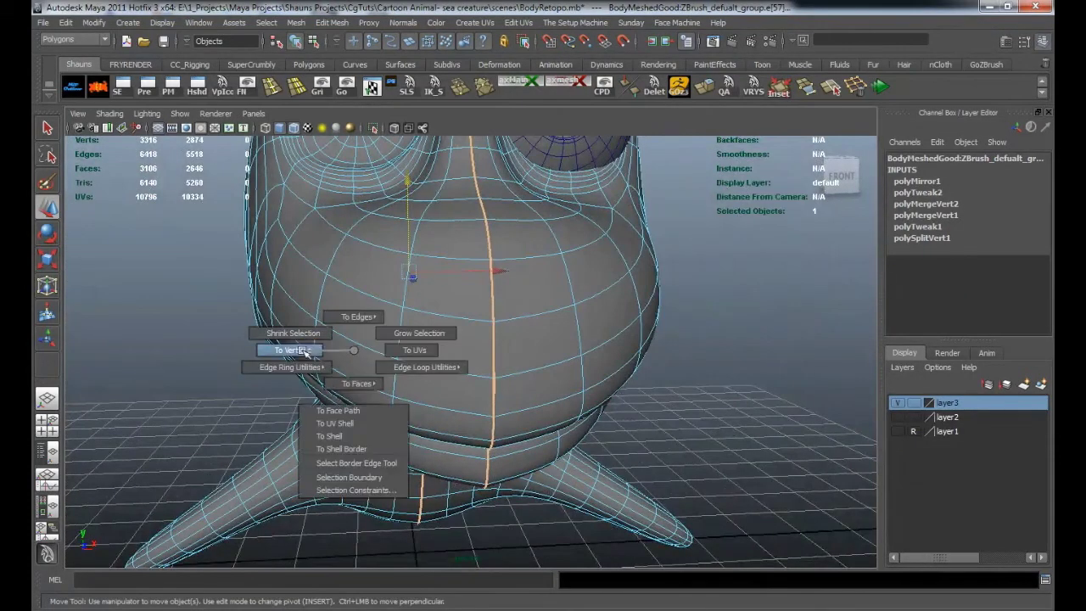
{"action": "left_click_drag", "start_coordinate": [311, 351], "coordinate": [385, 369], "text": "alt"}
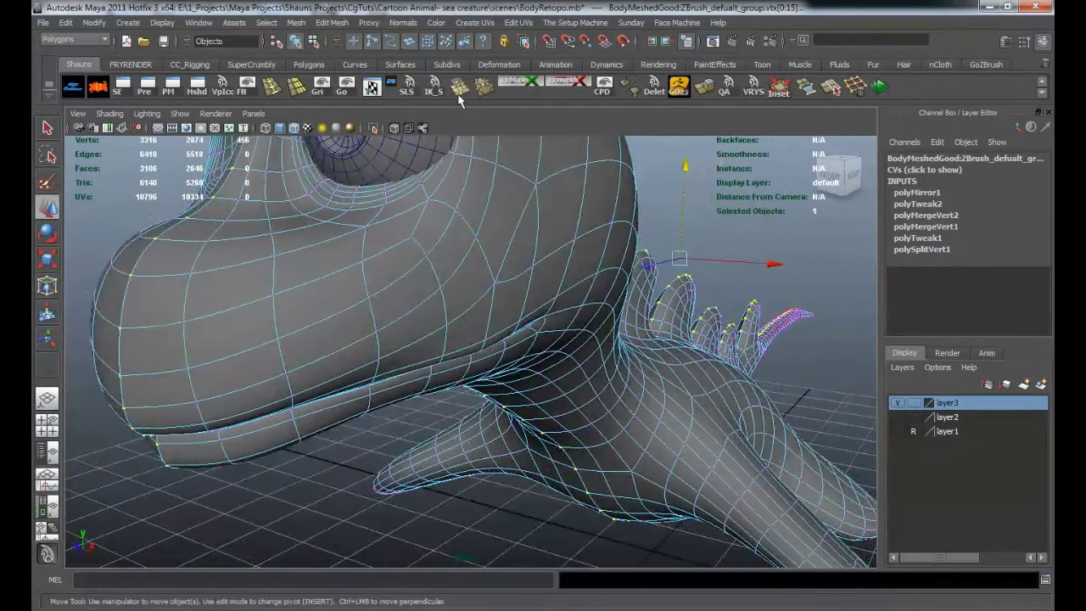
Examine the mirrored seam along the tail closely with smooth preview turned off.
{"action": "left_click_drag", "start_coordinate": [407, 466], "coordinate": [393, 376], "text": "alt"}
{"action": "middle_click_drag", "start_coordinate": [393, 376], "coordinate": [240, 416], "text": "alt"}
{"action": "middle_click_drag", "start_coordinate": [445, 417], "coordinate": [332, 417], "text": "alt"}
{"action": "scroll", "coordinate": [331, 417], "scroll_direction": "up", "scroll_amount": 10}
{"action": "left_click_drag", "start_coordinate": [323, 421], "coordinate": [574, 414], "text": "alt"}
{"action": "middle_click_drag", "start_coordinate": [574, 414], "coordinate": [478, 359], "text": "alt"}
{"action": "right_click_drag", "start_coordinate": [477, 359], "coordinate": [524, 376], "text": "alt"}
{"action": "key", "text": "1"}
{"action": "left_click_drag", "start_coordinate": [516, 382], "coordinate": [597, 405], "text": "alt"}
{"action": "right_click_drag", "start_coordinate": [596, 405], "coordinate": [655, 417], "text": "alt"}
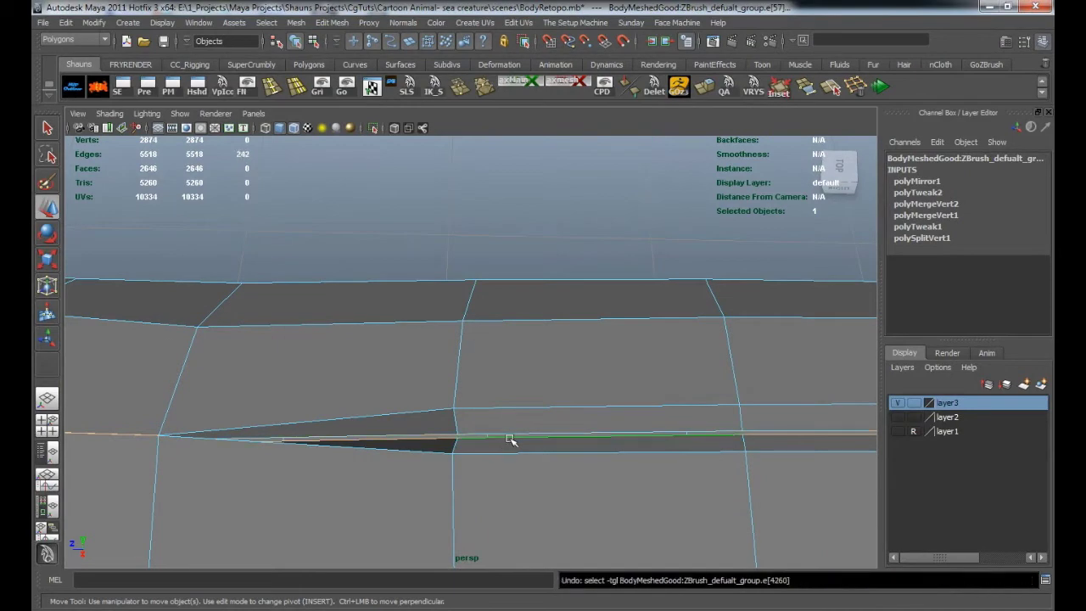
Undo the mirror of the body and zoom in on the tail's open centre border.
{"action": "key", "text": "ctrl+z"}
{"action": "key", "text": "ctrl+z"}
{"action": "left_click_drag", "start_coordinate": [522, 462], "coordinate": [297, 433], "text": "alt"}
{"action": "middle_click_drag", "start_coordinate": [294, 283], "coordinate": [415, 456], "text": "alt"}
{"action": "left_click_drag", "start_coordinate": [415, 456], "coordinate": [326, 437], "text": "alt"}
{"action": "middle_click_drag", "start_coordinate": [331, 433], "coordinate": [448, 466], "text": "alt"}
{"action": "scroll", "coordinate": [379, 450], "scroll_direction": "up", "scroll_amount": 5}
{"action": "right_click_drag", "start_coordinate": [447, 466], "coordinate": [291, 458], "text": "alt"}
Select the edge loop along the tail's centre border and shift it sideways in X.
{"action": "left_click", "coordinate": [385, 392]}
{"action": "middle_click_drag", "start_coordinate": [291, 459], "coordinate": [746, 329], "text": "alt"}
{"action": "middle_click_drag", "start_coordinate": [453, 376], "coordinate": [547, 368], "text": "alt"}
{"action": "right_click_drag", "start_coordinate": [547, 368], "coordinate": [721, 366], "text": "alt"}
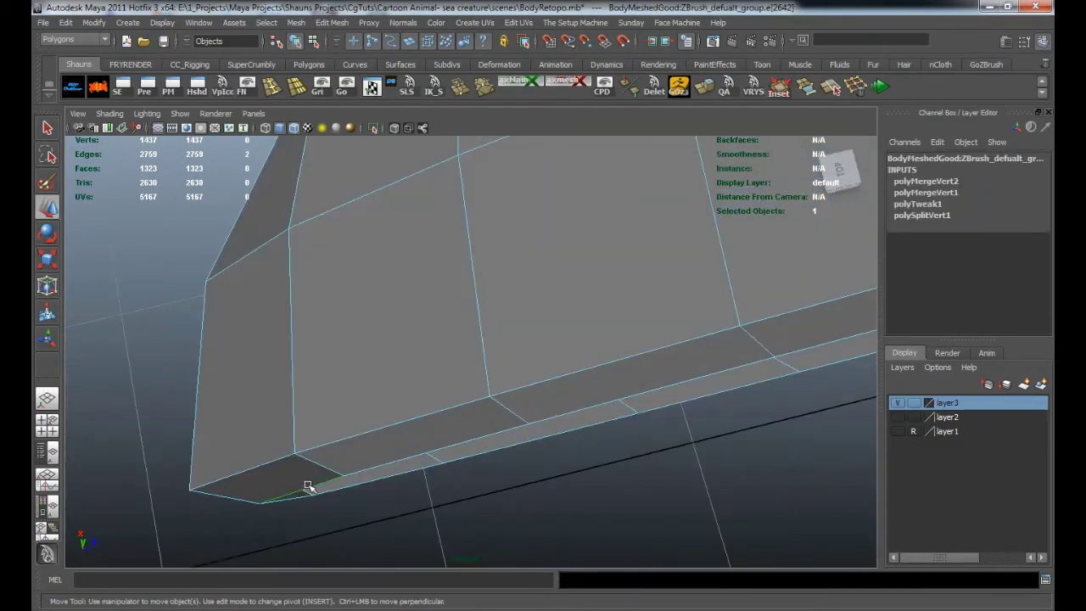
{"action": "scroll", "coordinate": [456, 454], "scroll_direction": "down", "scroll_amount": 5}
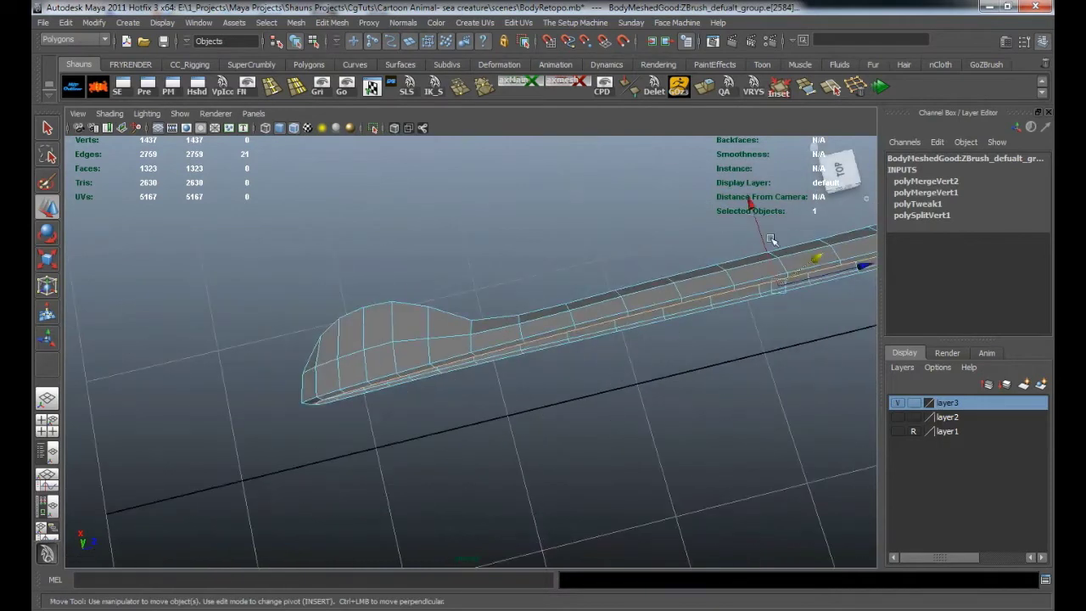
{"action": "left_click_drag", "start_coordinate": [815, 253], "coordinate": [701, 351], "text": "alt"}
{"action": "left_click", "coordinate": [635, 380]}
{"action": "middle_click_drag", "start_coordinate": [634, 379], "coordinate": [604, 426], "text": "alt"}
{"action": "key", "text": "ctrl+z"}
{"action": "left_click_drag", "start_coordinate": [597, 423], "coordinate": [384, 418], "text": "alt"}
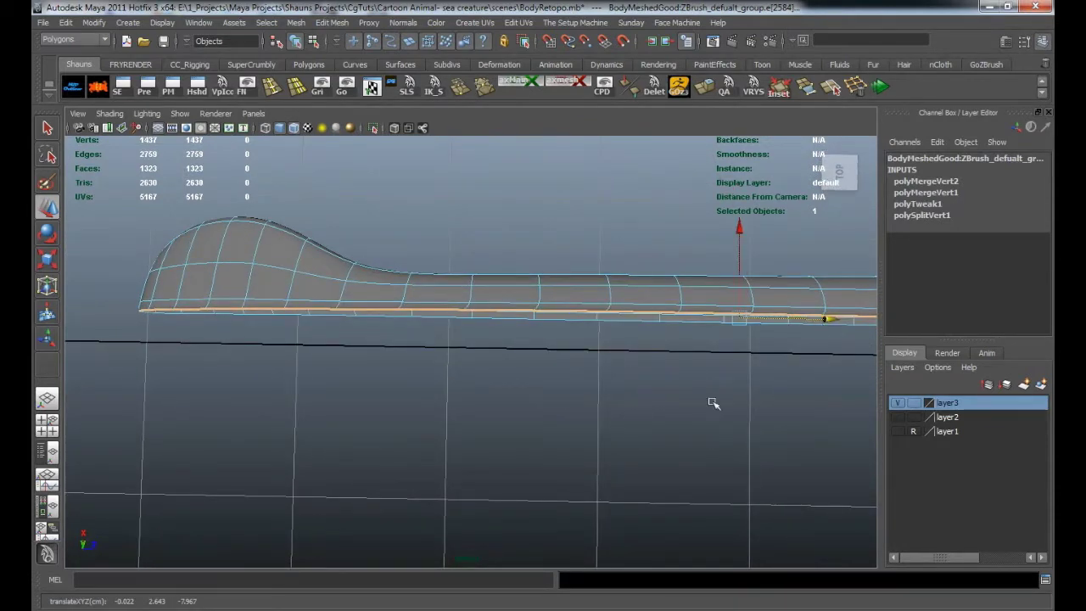
Reselect the tail's centre edge loop and lower it slightly.
{"action": "left_click", "coordinate": [560, 402]}
{"action": "left_click_drag", "start_coordinate": [560, 402], "coordinate": [598, 429], "text": "alt"}
{"action": "key", "text": "ctrl+z"}
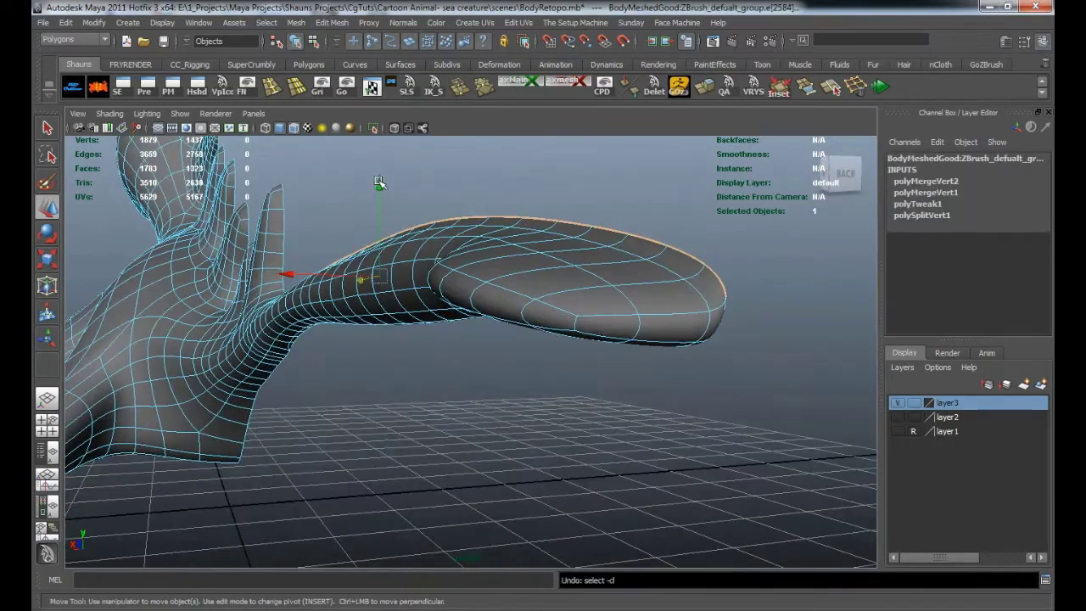
{"action": "left_click_drag", "start_coordinate": [379, 184], "coordinate": [381, 194]}
{"action": "left_click", "coordinate": [564, 193]}
Mirror the half-body mesh again with the same -X settings.
{"action": "left_click_drag", "start_coordinate": [528, 264], "coordinate": [643, 272], "text": "alt"}
{"action": "middle_click_drag", "start_coordinate": [414, 339], "coordinate": [764, 332], "text": "alt"}
{"action": "left_click_drag", "start_coordinate": [763, 333], "coordinate": [786, 328], "text": "alt"}
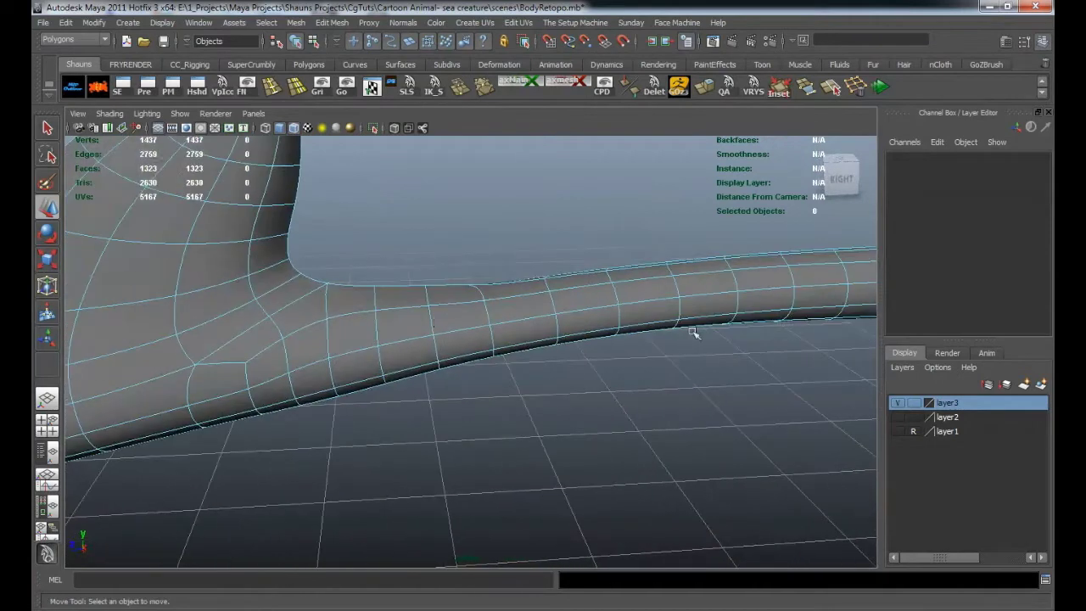
{"action": "left_click", "coordinate": [478, 303]}
{"action": "left_click", "coordinate": [296, 23]}
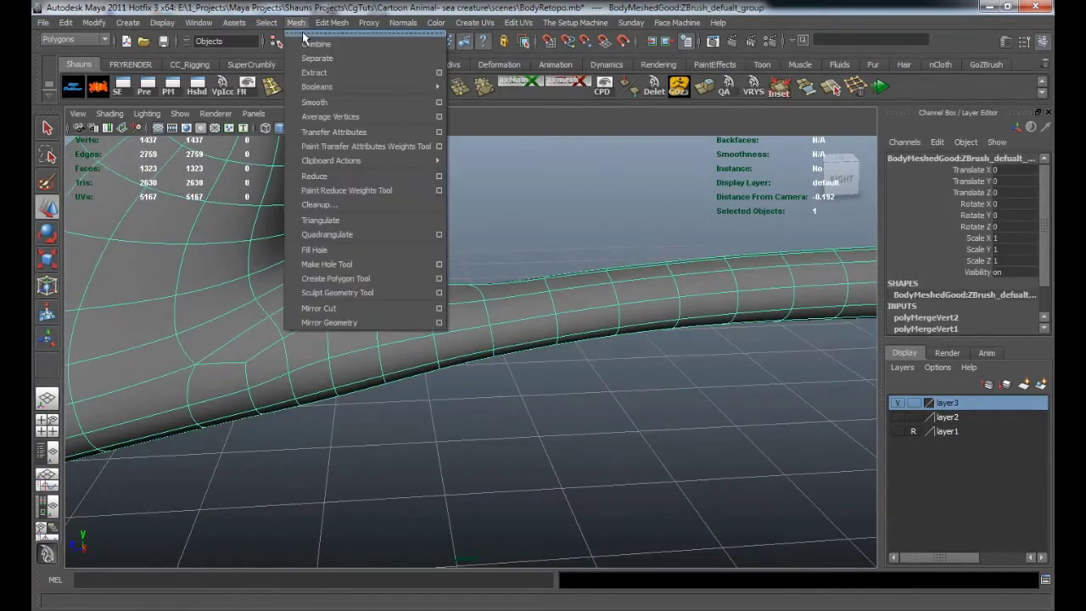
{"action": "left_click", "coordinate": [357, 322]}
Check the mirrored tail seam without smooth preview and undo the mirror.
{"action": "left_click_drag", "start_coordinate": [373, 399], "coordinate": [491, 426], "text": "alt"}
{"action": "key", "text": "1"}
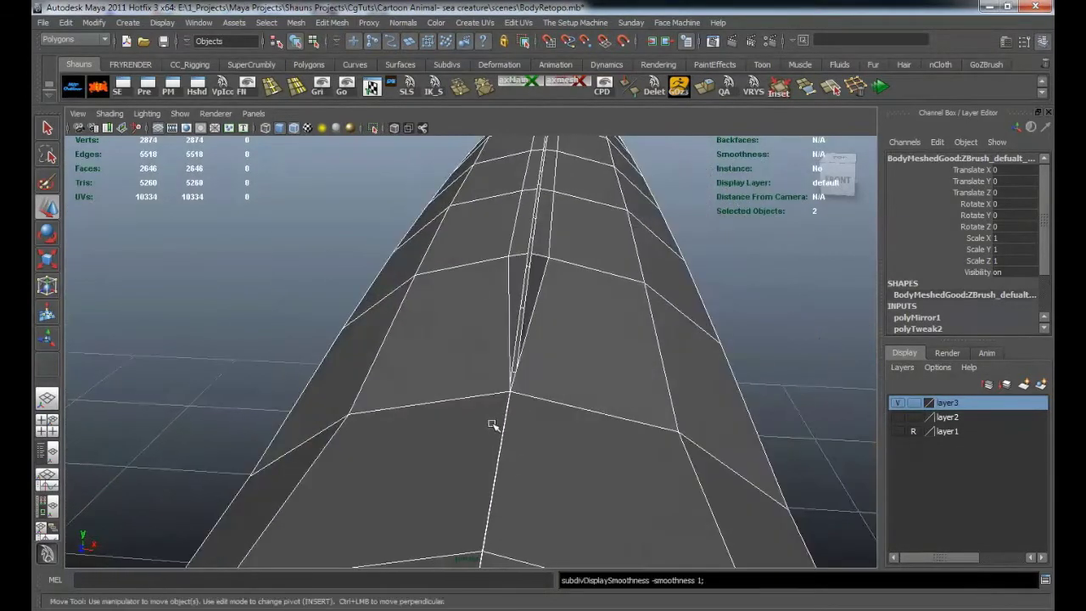
{"action": "scroll", "coordinate": [491, 427], "scroll_direction": "up", "scroll_amount": 5}
{"action": "scroll", "coordinate": [492, 422], "scroll_direction": "down", "scroll_amount": 4}
{"action": "scroll", "coordinate": [497, 419], "scroll_direction": "up", "scroll_amount": 1}
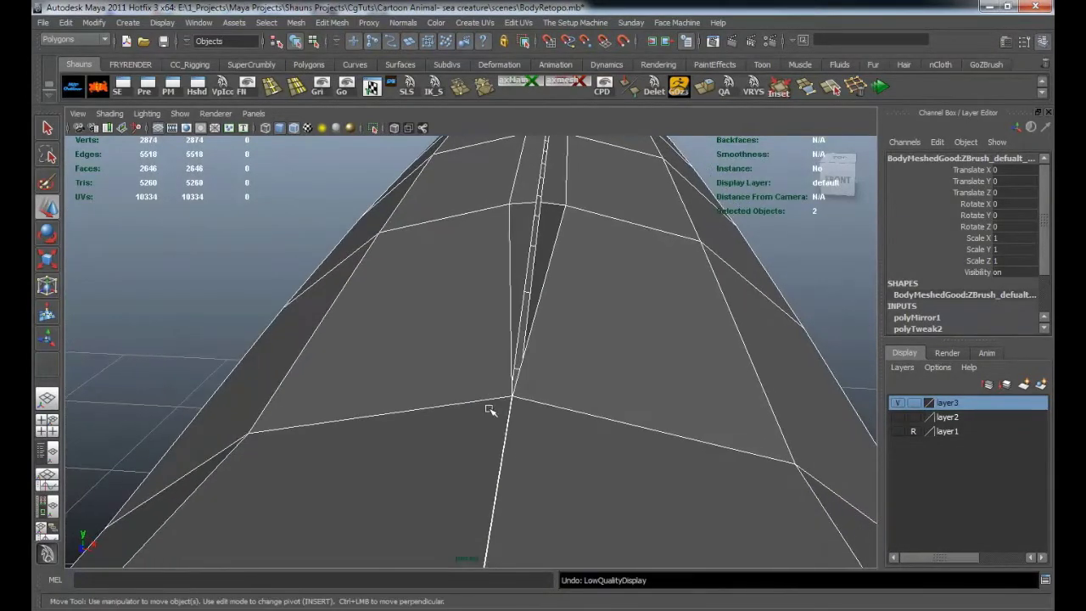
{"action": "key", "text": "ctrl+z"}
Shift the vertex at the end of the tail's inner seam strip sideways along X.
{"action": "right_click_drag", "start_coordinate": [523, 383], "coordinate": [504, 380]}
{"action": "left_click", "coordinate": [504, 381]}
{"action": "left_click_drag", "start_coordinate": [504, 381], "coordinate": [511, 386], "text": "alt"}
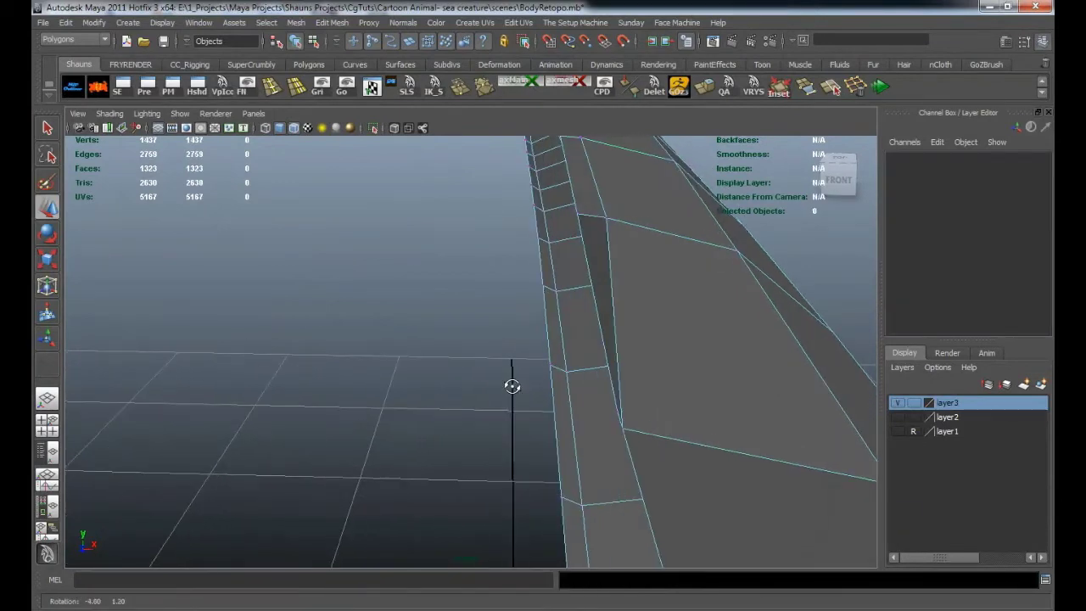
{"action": "left_click", "coordinate": [616, 409]}
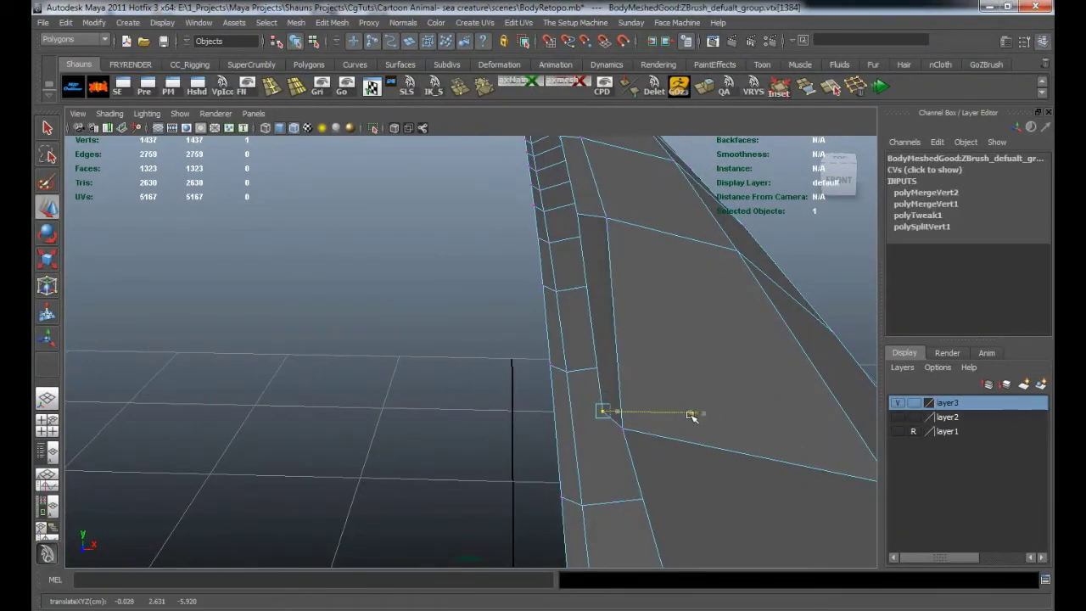
Select the strips of inner faces along the tail's centre border and delete them.
{"action": "left_click_drag", "start_coordinate": [680, 424], "coordinate": [305, 371], "text": "alt"}
{"action": "right_click_drag", "start_coordinate": [306, 371], "coordinate": [286, 400]}
{"action": "left_click_drag", "start_coordinate": [286, 400], "coordinate": [253, 397], "text": "alt"}
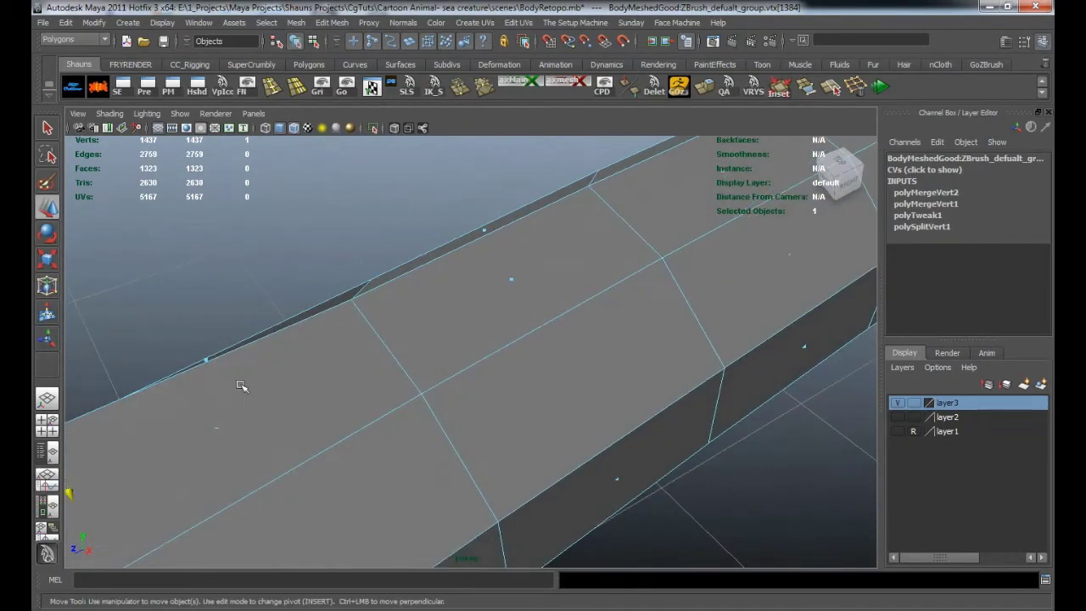
{"action": "right_click_drag", "start_coordinate": [458, 409], "coordinate": [341, 407], "text": "alt"}
{"action": "left_click_drag", "start_coordinate": [458, 432], "coordinate": [342, 395], "text": "alt"}
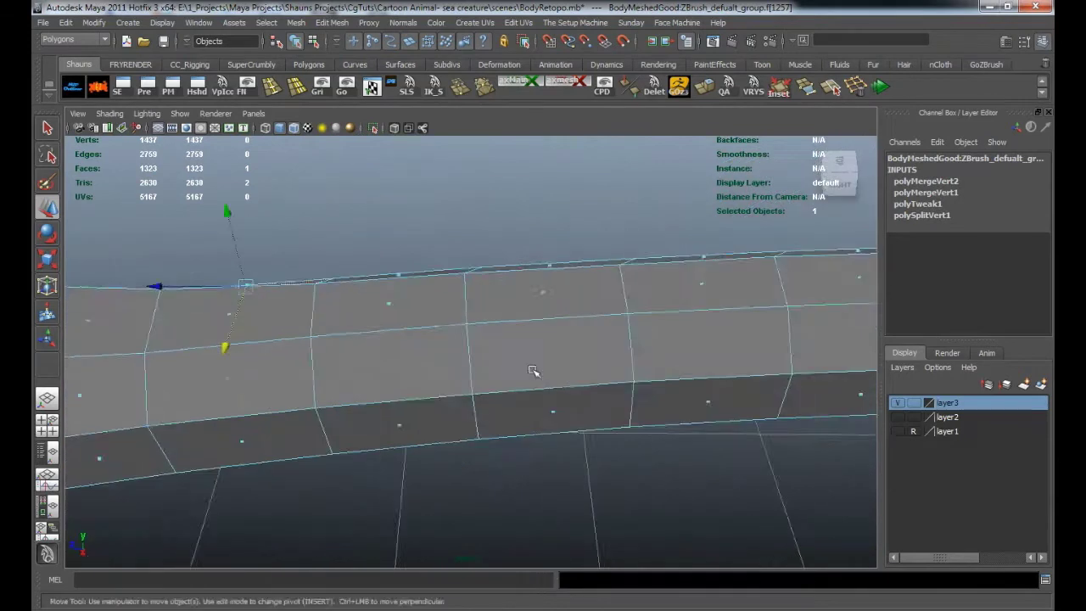
{"action": "middle_click_drag", "start_coordinate": [475, 393], "coordinate": [288, 393], "text": "alt"}
{"action": "middle_click_drag", "start_coordinate": [628, 383], "coordinate": [227, 390], "text": "alt"}
{"action": "left_click_drag", "start_coordinate": [226, 391], "coordinate": [184, 282], "text": "alt"}
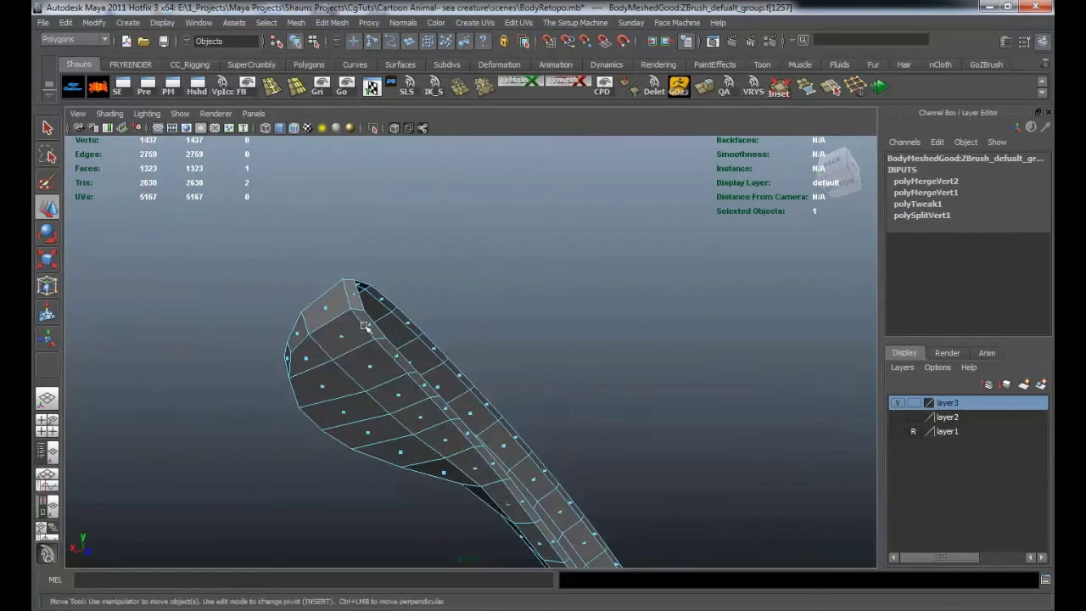
{"action": "scroll", "coordinate": [443, 420], "scroll_direction": "up", "scroll_amount": 10}
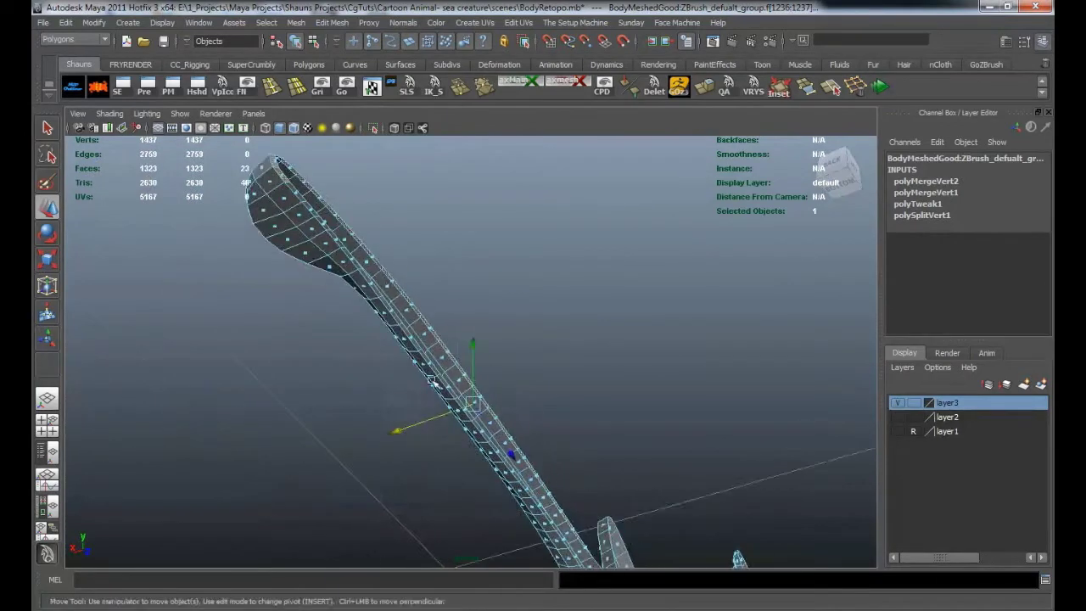
{"action": "scroll", "coordinate": [443, 416], "scroll_direction": "up", "scroll_amount": 8}
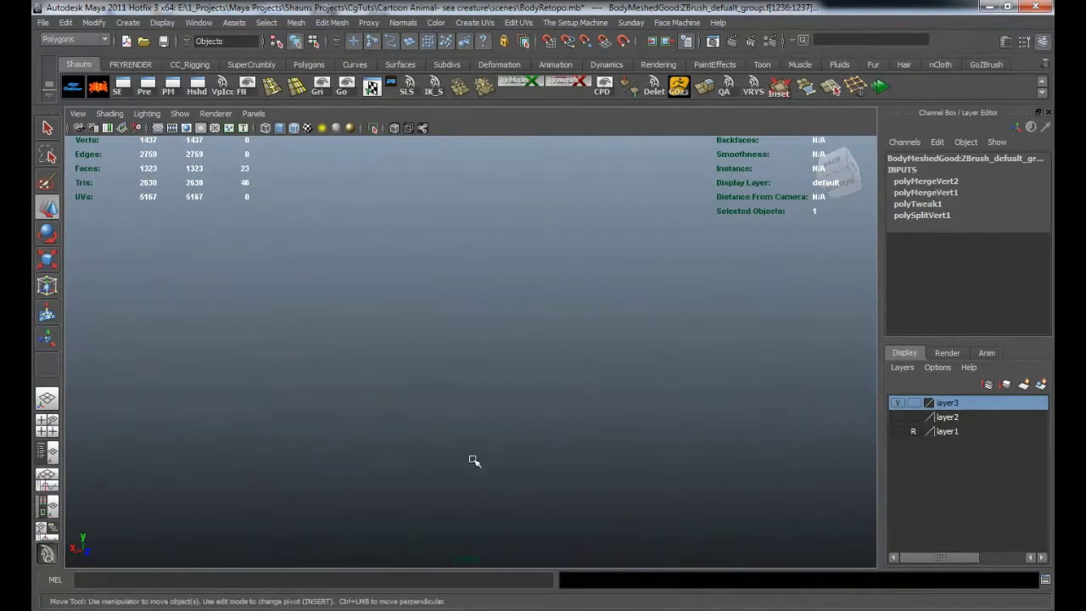
{"action": "scroll", "coordinate": [458, 392], "scroll_direction": "up", "scroll_amount": 4}
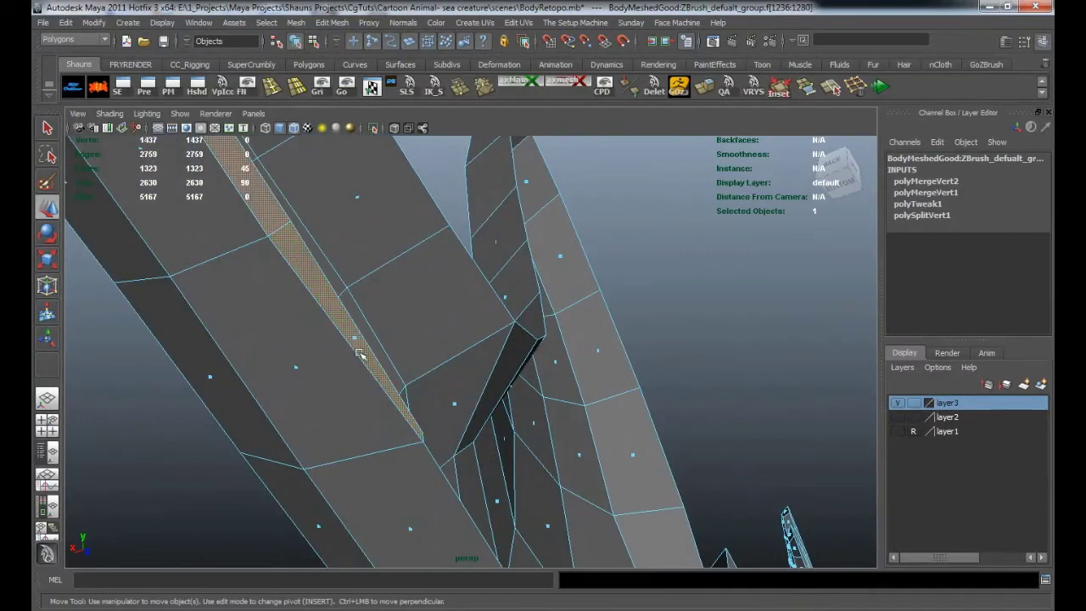
{"action": "scroll", "coordinate": [355, 342], "scroll_direction": "down", "scroll_amount": 8}
{"action": "left_click", "coordinate": [425, 427]}
Examine the open border along the tail and back spikes with smooth preview turned on.
{"action": "left_click_drag", "start_coordinate": [424, 427], "coordinate": [230, 497], "text": "alt"}
{"action": "middle_click_drag", "start_coordinate": [230, 497], "coordinate": [441, 416], "text": "alt"}
{"action": "scroll", "coordinate": [475, 416], "scroll_direction": "up", "scroll_amount": 5}
{"action": "middle_click_drag", "start_coordinate": [510, 416], "coordinate": [538, 399], "text": "alt"}
{"action": "left_click_drag", "start_coordinate": [604, 350], "coordinate": [221, 436], "text": "alt"}
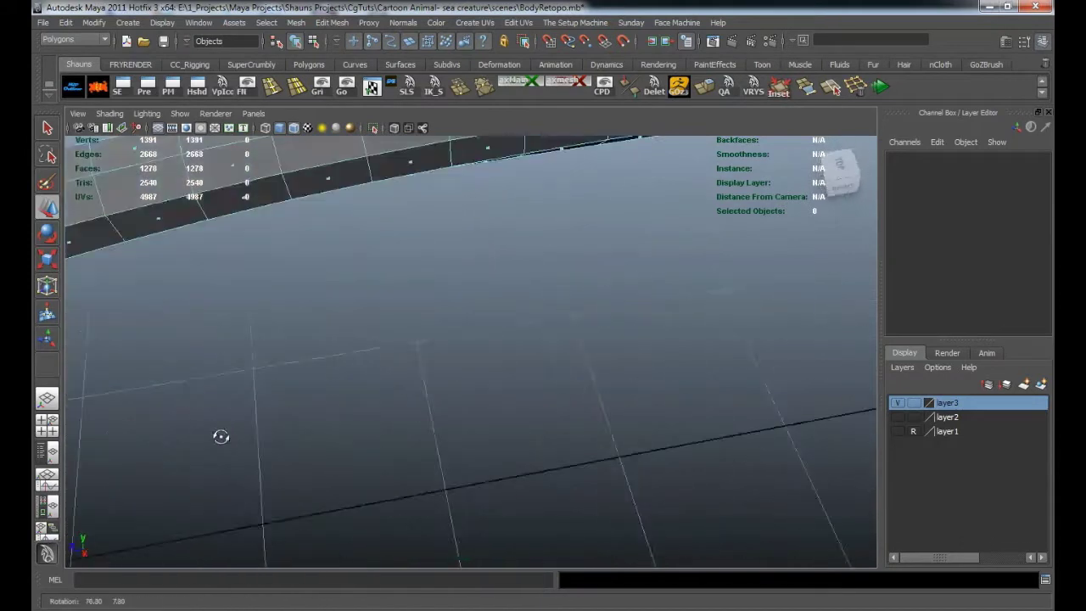
{"action": "scroll", "coordinate": [373, 420], "scroll_direction": "down", "scroll_amount": 4}
{"action": "middle_click_drag", "start_coordinate": [390, 417], "coordinate": [424, 407], "text": "alt"}
{"action": "key", "text": "3"}
{"action": "middle_click_drag", "start_coordinate": [582, 393], "coordinate": [648, 373], "text": "alt"}
{"action": "middle_click_drag", "start_coordinate": [340, 411], "coordinate": [761, 359], "text": "alt"}
Select the half body and delete its construction history.
{"action": "right_click_drag", "start_coordinate": [504, 323], "coordinate": [553, 304]}
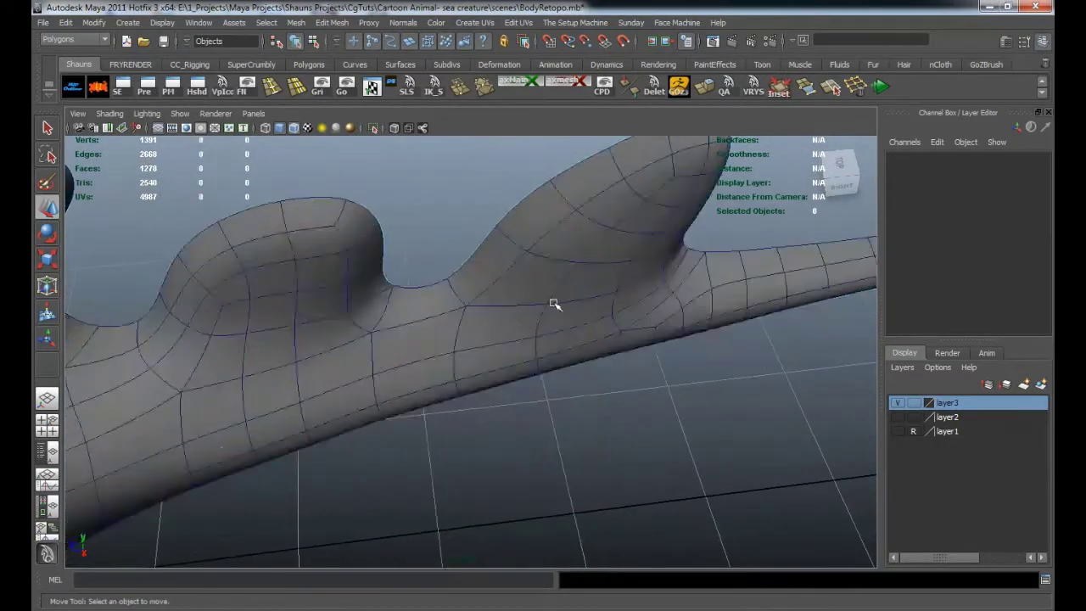
{"action": "left_click", "coordinate": [555, 304]}
{"action": "left_click", "coordinate": [294, 23]}
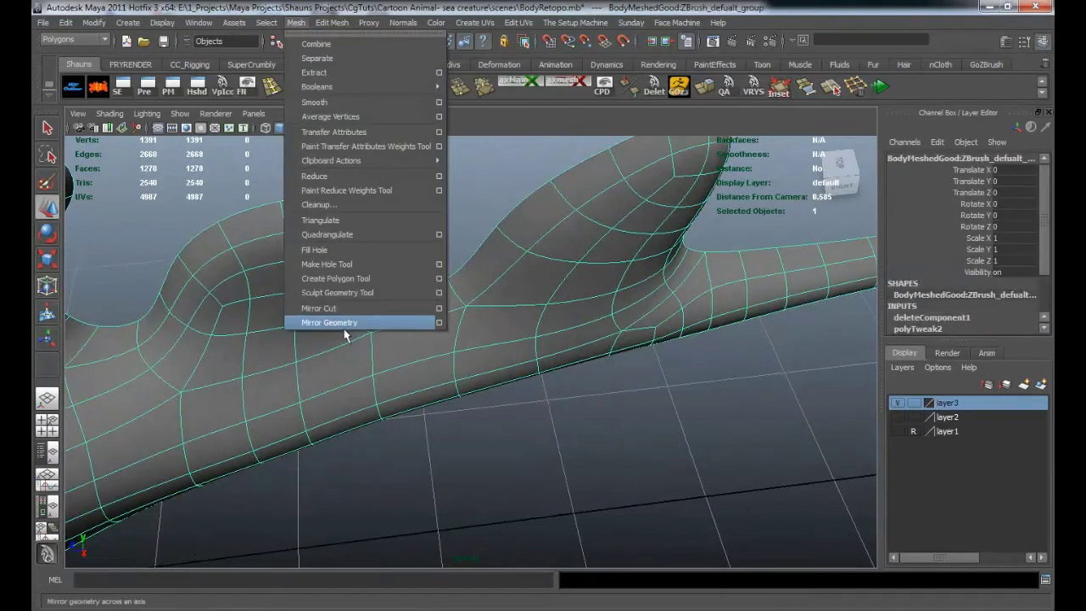
{"action": "left_click", "coordinate": [428, 371]}
{"action": "scroll", "coordinate": [438, 374], "scroll_direction": "down", "scroll_amount": 10}
{"action": "left_click_drag", "start_coordinate": [470, 402], "coordinate": [436, 365], "text": "alt"}
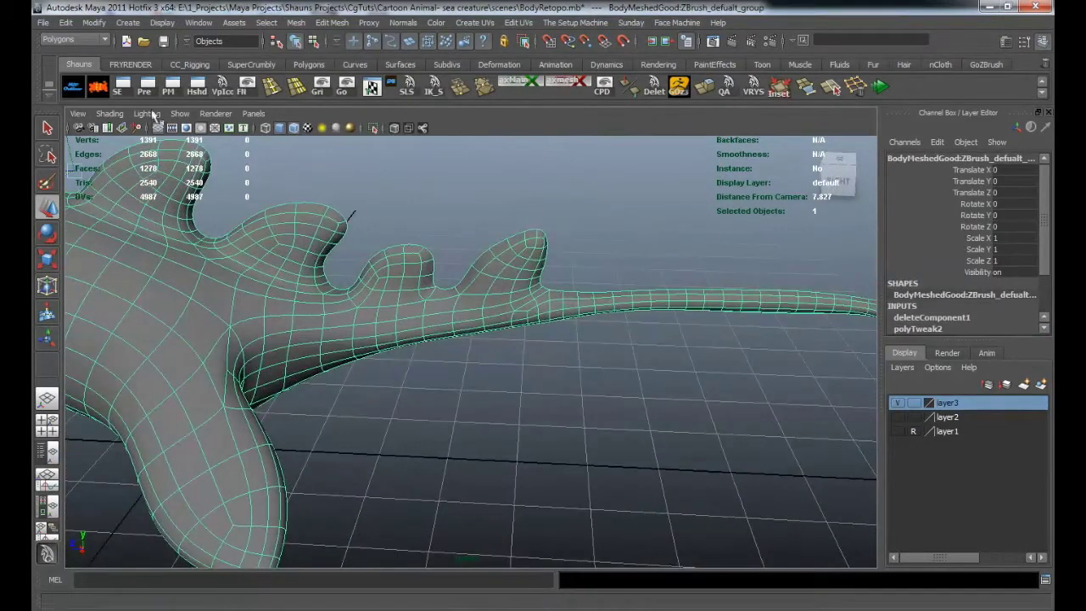
{"action": "left_click", "coordinate": [100, 91]}
{"action": "left_click", "coordinate": [620, 215]}
{"action": "left_click", "coordinate": [497, 296]}
Mirror the half body's geometry across the centre to create the opposite side.
{"action": "scroll", "coordinate": [315, 325], "scroll_direction": "down", "scroll_amount": 3}
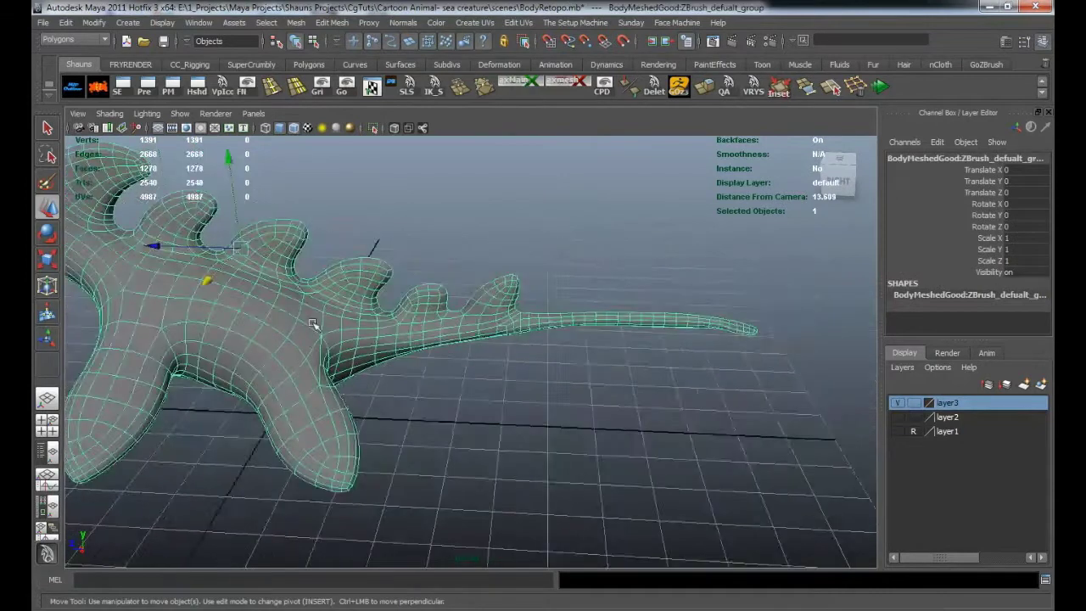
{"action": "middle_click_drag", "start_coordinate": [315, 325], "coordinate": [512, 345], "text": "alt"}
{"action": "left_click_drag", "start_coordinate": [511, 345], "coordinate": [447, 299], "text": "alt"}
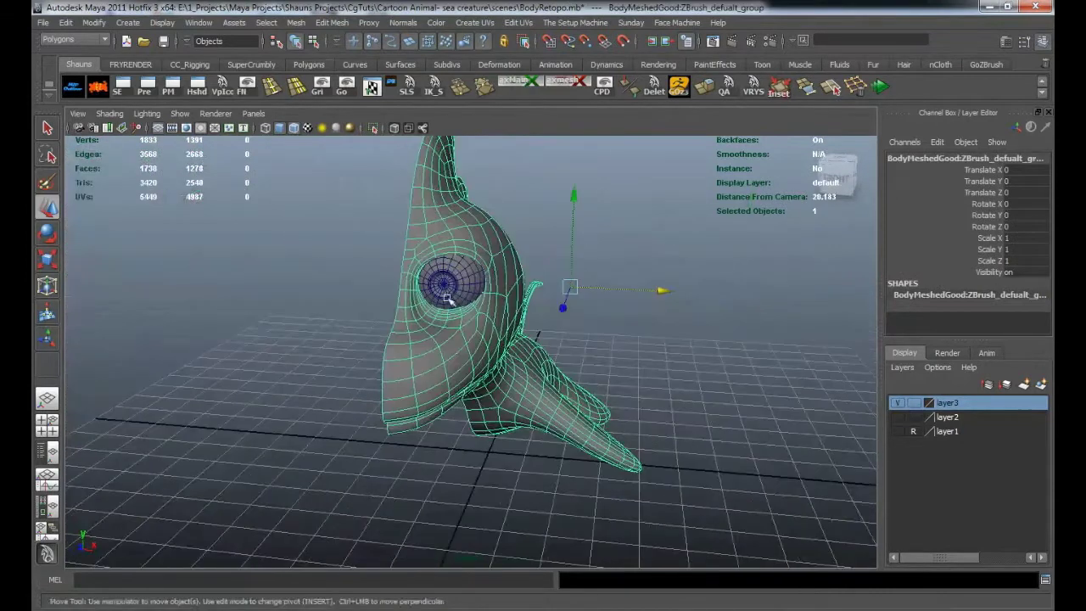
{"action": "left_click", "coordinate": [296, 23]}
{"action": "left_click", "coordinate": [329, 322]}
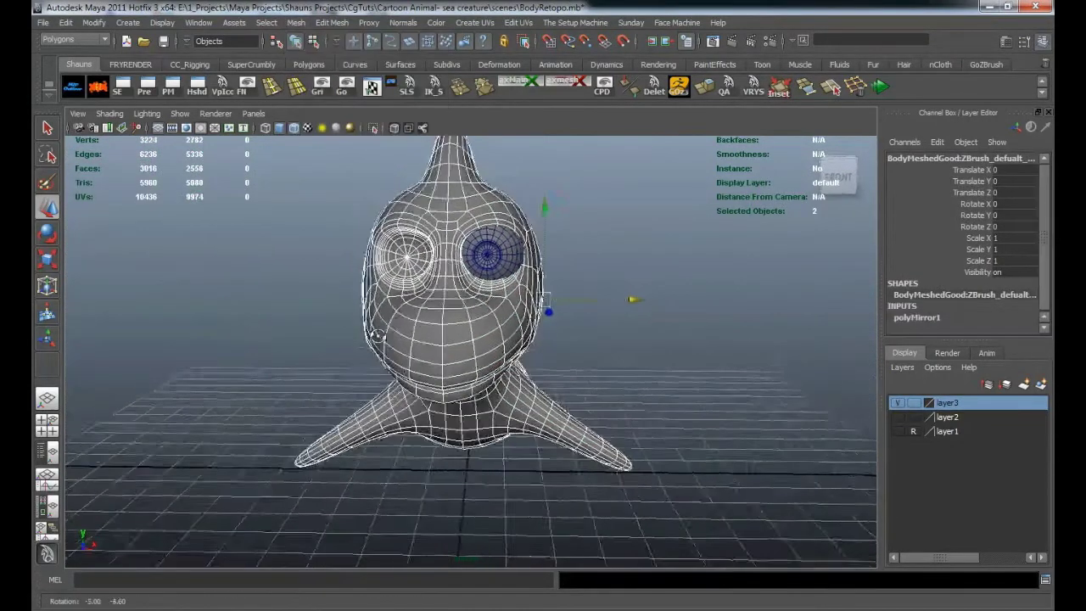
Examine the mirrored body's centre seam around the mouth, neck and tail for gaps.
{"action": "right_click_drag", "start_coordinate": [208, 335], "coordinate": [277, 325], "text": "alt"}
{"action": "left_click_drag", "start_coordinate": [277, 325], "coordinate": [317, 272], "text": "alt"}
{"action": "middle_click_drag", "start_coordinate": [317, 272], "coordinate": [327, 416], "text": "alt"}
{"action": "right_click_drag", "start_coordinate": [328, 416], "coordinate": [444, 325], "text": "alt"}
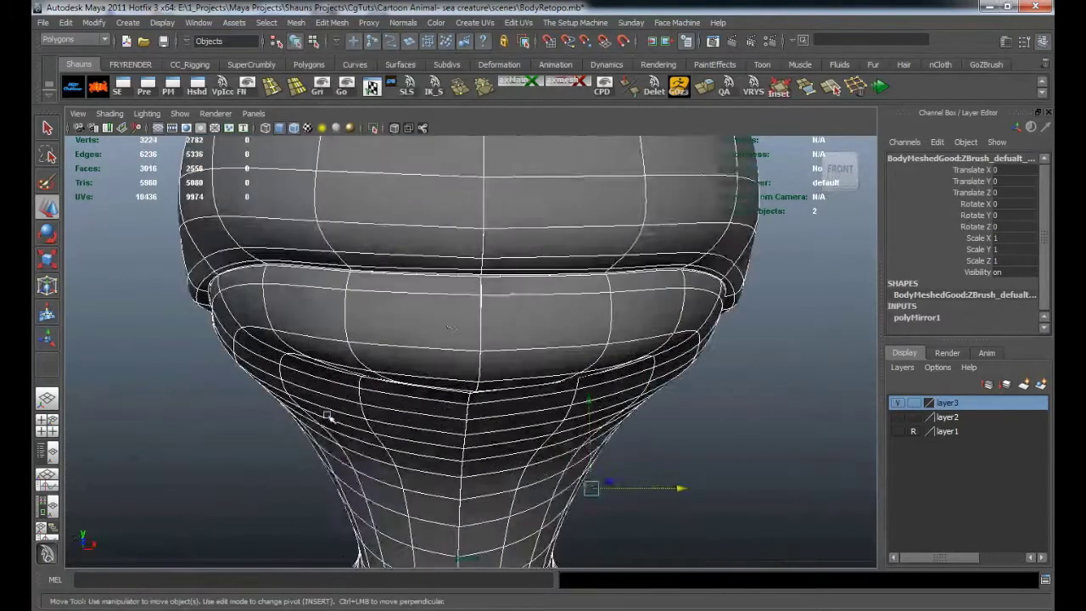
{"action": "left_click_drag", "start_coordinate": [443, 325], "coordinate": [245, 385], "text": "alt"}
{"action": "right_click_drag", "start_coordinate": [245, 385], "coordinate": [128, 365], "text": "alt"}
{"action": "middle_click_drag", "start_coordinate": [712, 458], "coordinate": [327, 365], "text": "alt"}
{"action": "right_click_drag", "start_coordinate": [326, 365], "coordinate": [412, 374], "text": "alt"}
{"action": "left_click_drag", "start_coordinate": [411, 373], "coordinate": [417, 441], "text": "alt"}
{"action": "right_click_drag", "start_coordinate": [416, 441], "coordinate": [458, 373], "text": "alt"}
{"action": "middle_click_drag", "start_coordinate": [458, 373], "coordinate": [463, 450], "text": "alt"}
{"action": "right_click_drag", "start_coordinate": [463, 451], "coordinate": [499, 373], "text": "alt"}
{"action": "middle_click_drag", "start_coordinate": [499, 374], "coordinate": [594, 420], "text": "alt"}
{"action": "left_click_drag", "start_coordinate": [339, 339], "coordinate": [183, 356], "text": "alt"}
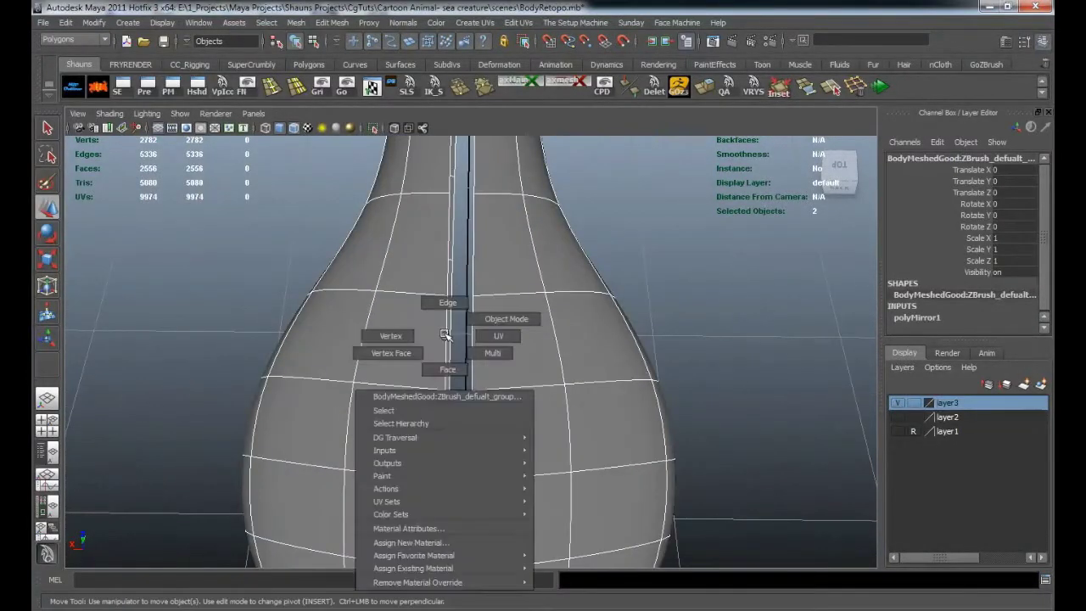
Try to close the centre seam by scaling its border edges together along X and merging their vertices.
{"action": "right_click_drag", "start_coordinate": [444, 337], "coordinate": [447, 323]}
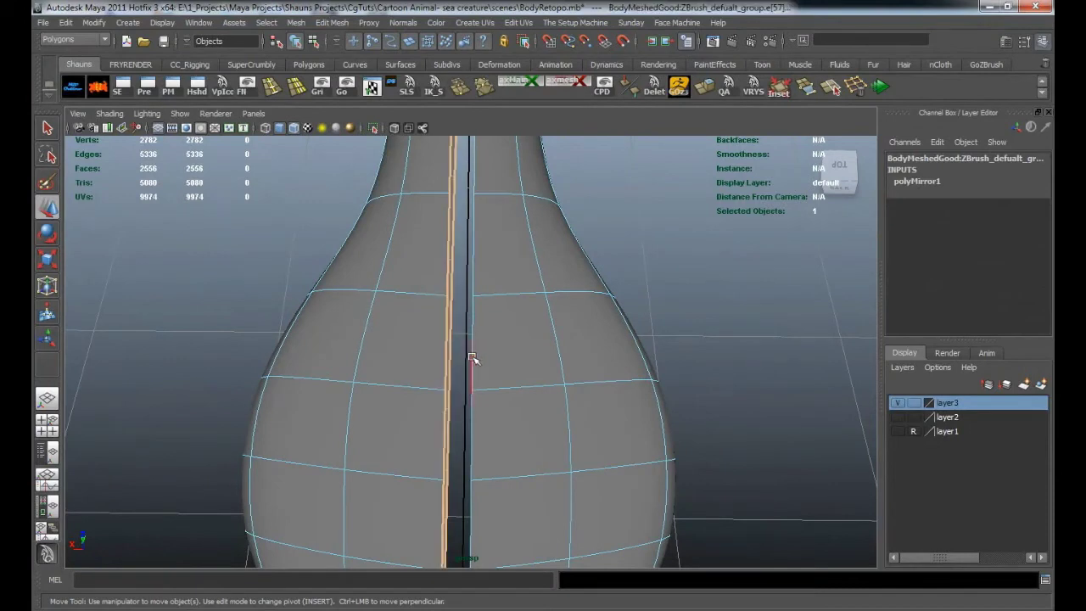
{"action": "left_click_drag", "start_coordinate": [472, 357], "coordinate": [475, 341], "text": "alt"}
{"action": "left_click_drag", "start_coordinate": [469, 270], "coordinate": [473, 328], "text": "alt"}
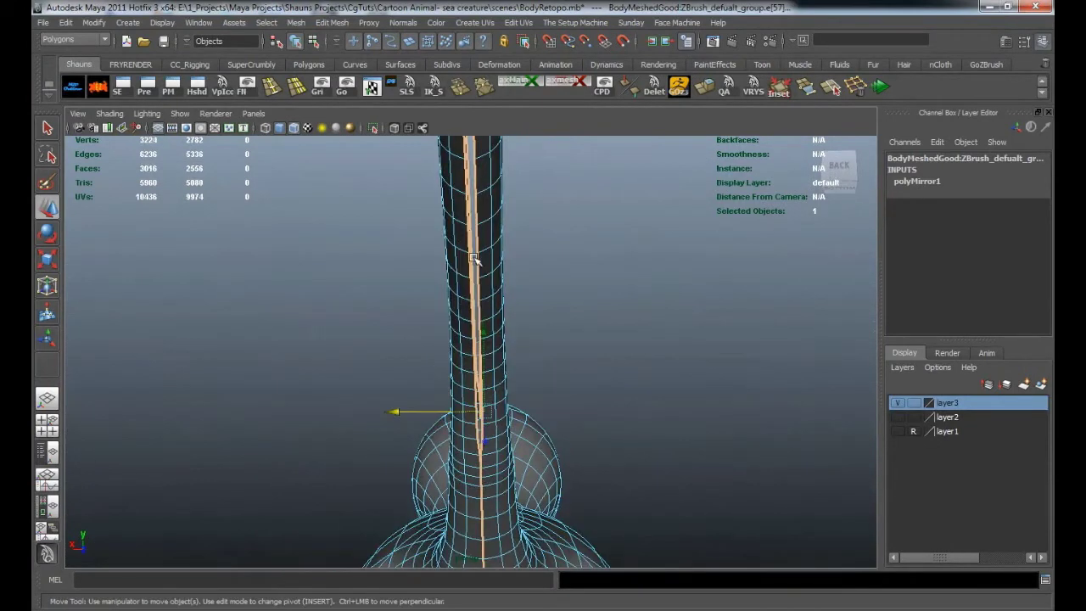
{"action": "key", "text": "r"}
{"action": "left_click_drag", "start_coordinate": [359, 411], "coordinate": [504, 412]}
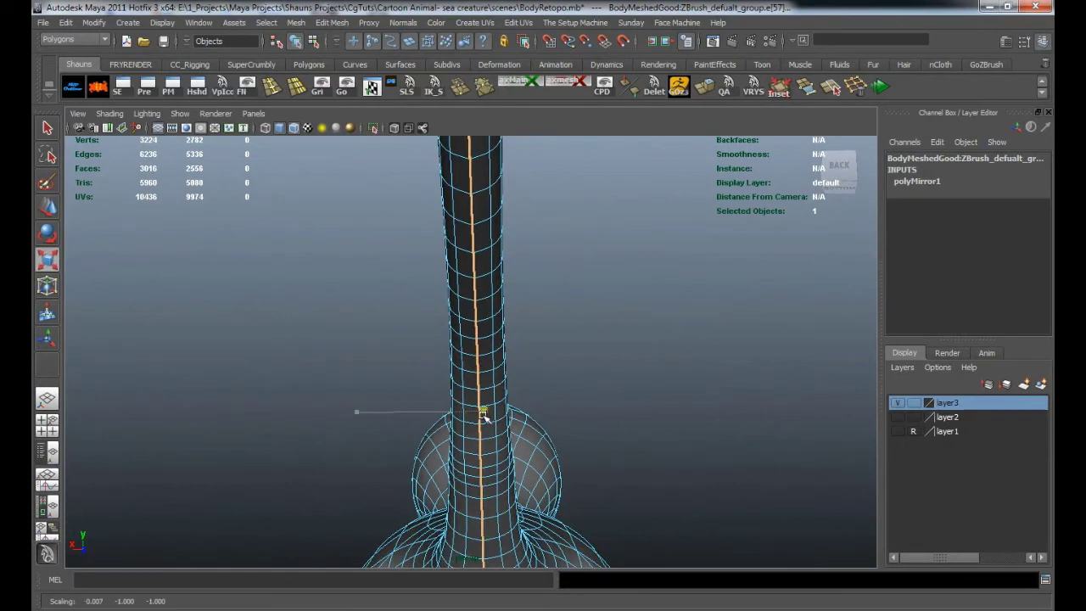
{"action": "right_click_drag", "start_coordinate": [491, 335], "coordinate": [488, 297], "text": "ctrl"}
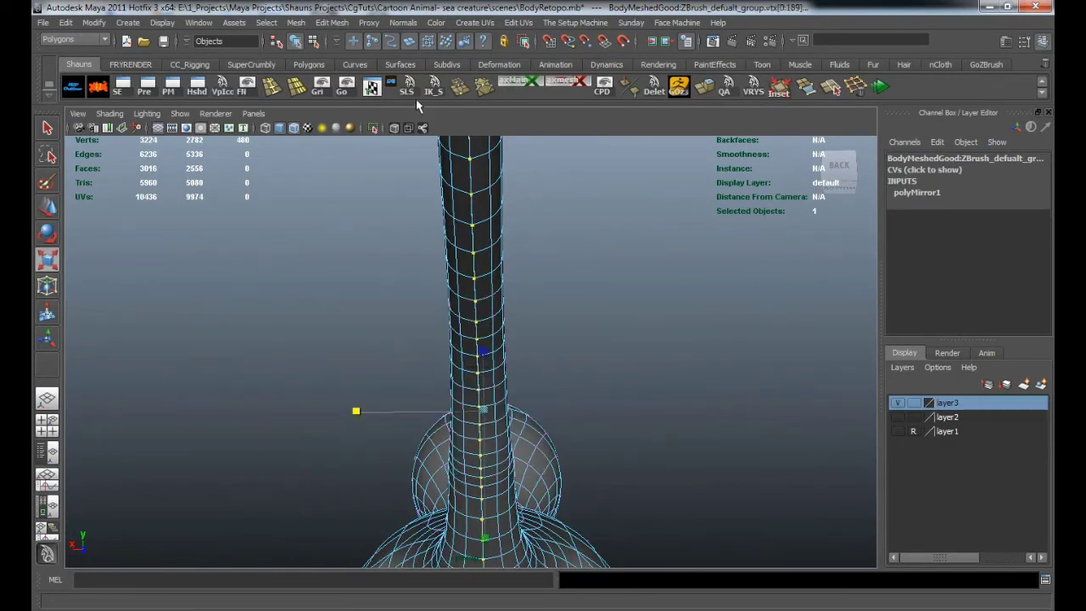
{"action": "left_click", "coordinate": [461, 92]}
{"action": "left_click", "coordinate": [311, 306]}
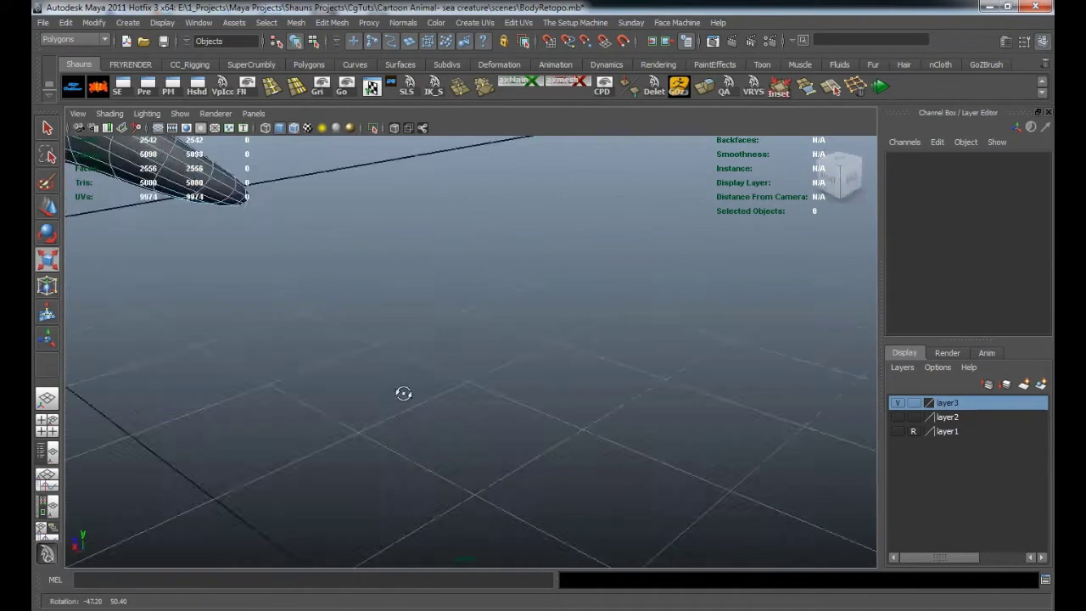
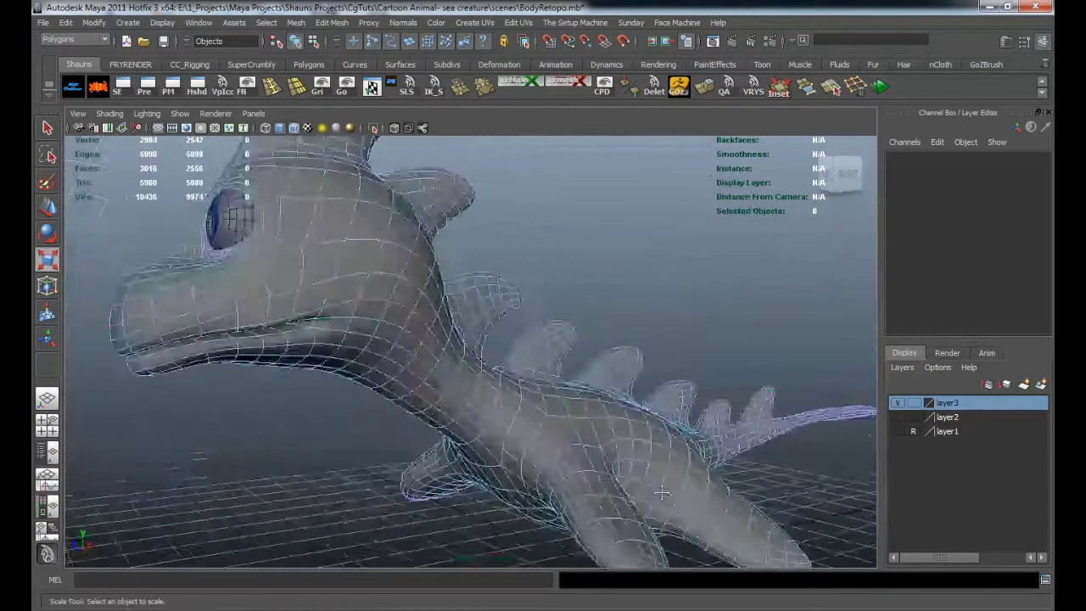
Try to merge the vertices of the centre edge loop running over the snout and lower lip.
{"action": "scroll", "coordinate": [402, 439], "scroll_direction": "up", "scroll_amount": 8}
{"action": "middle_click_drag", "start_coordinate": [560, 441], "coordinate": [405, 421], "text": "alt"}
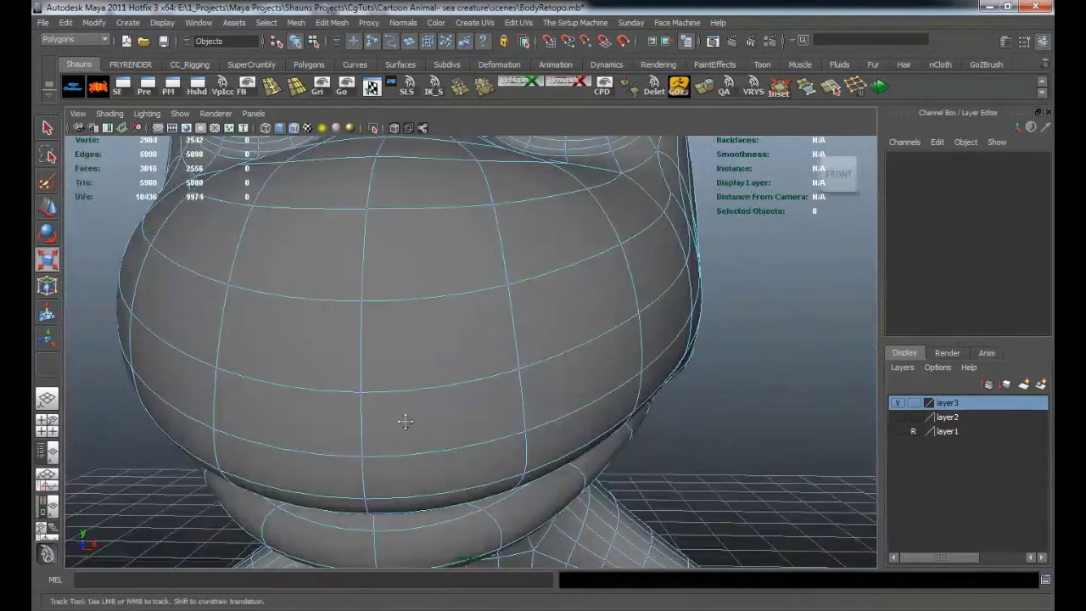
{"action": "left_click_drag", "start_coordinate": [404, 422], "coordinate": [487, 371], "text": "alt"}
{"action": "right_click_drag", "start_coordinate": [485, 367], "coordinate": [485, 337]}
{"action": "double_click", "coordinate": [464, 353]}
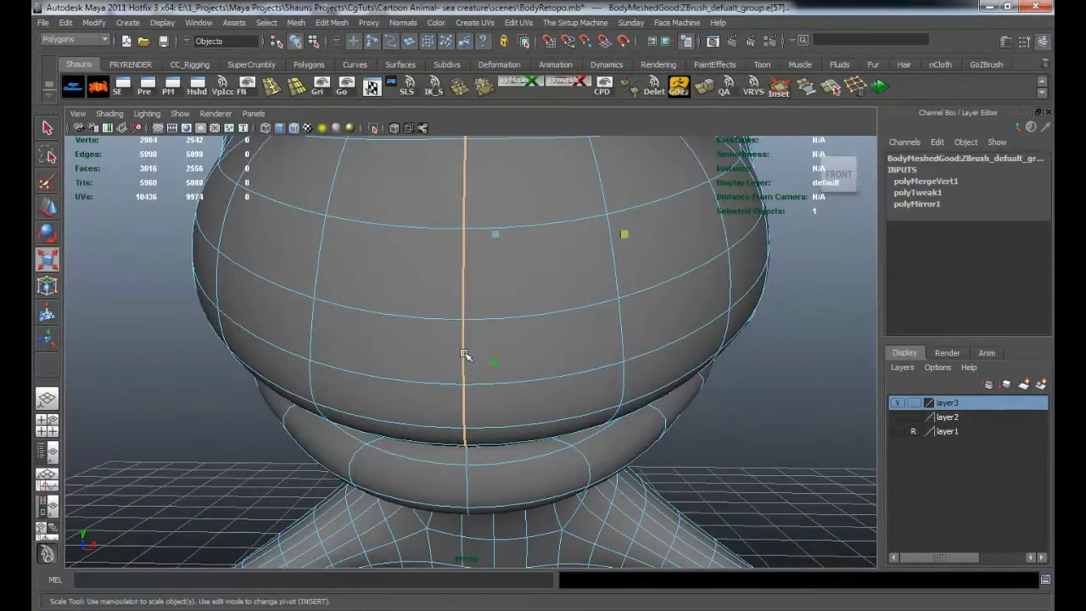
{"action": "double_click", "coordinate": [468, 477], "text": "shift"}
{"action": "left_click_drag", "start_coordinate": [467, 477], "coordinate": [468, 442], "text": "alt"}
{"action": "middle_click_drag", "start_coordinate": [469, 441], "coordinate": [466, 513], "text": "alt"}
{"action": "right_click_drag", "start_coordinate": [503, 426], "coordinate": [468, 422], "text": "ctrl"}
{"action": "left_click", "coordinate": [459, 86]}
Undo the centre seam merges and the X scaling of the border edges.
{"action": "left_click", "coordinate": [243, 347]}
{"action": "middle_click_drag", "start_coordinate": [373, 330], "coordinate": [371, 393], "text": "alt"}
{"action": "right_click_drag", "start_coordinate": [372, 393], "coordinate": [498, 400], "text": "alt"}
{"action": "key", "text": "ctrl+z"}
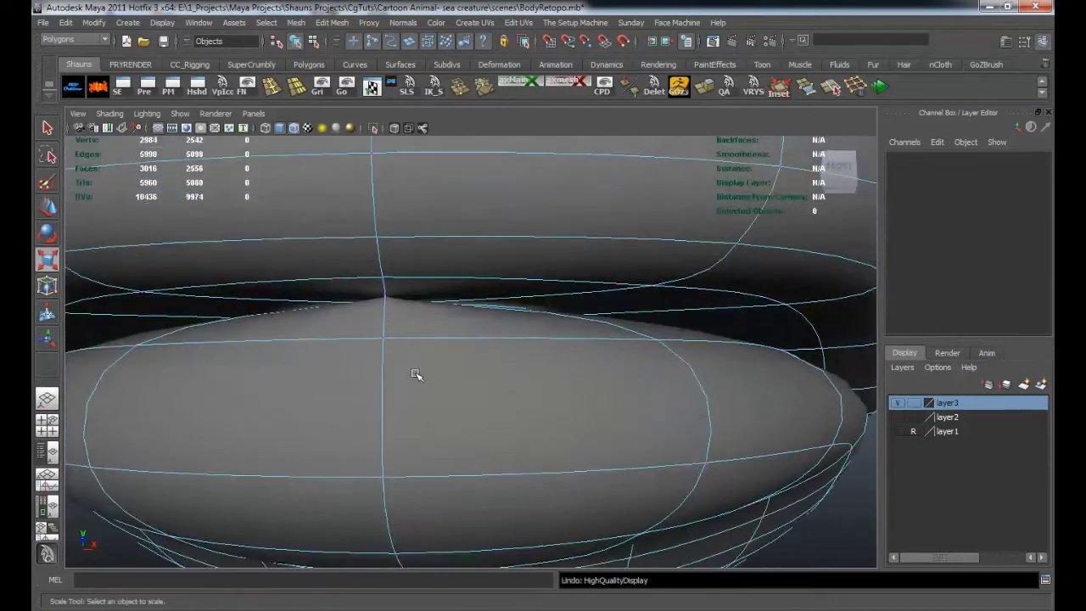
{"action": "key", "text": "ctrl+z"}
{"action": "key", "text": "ctrl+z"}
{"action": "key", "text": "ctrl+z"}
{"action": "key", "text": "ctrl+z"}
{"action": "key", "text": "ctrl+z"}
{"action": "key", "text": "ctrl+z"}
{"action": "key", "text": "ctrl+z"}
{"action": "key", "text": "ctrl+z"}
{"action": "key", "text": "ctrl+z"}
{"action": "key", "text": "ctrl+z"}
{"action": "key", "text": "ctrl+z"}
{"action": "key", "text": "ctrl+z"}
{"action": "key", "text": "ctrl+z"}
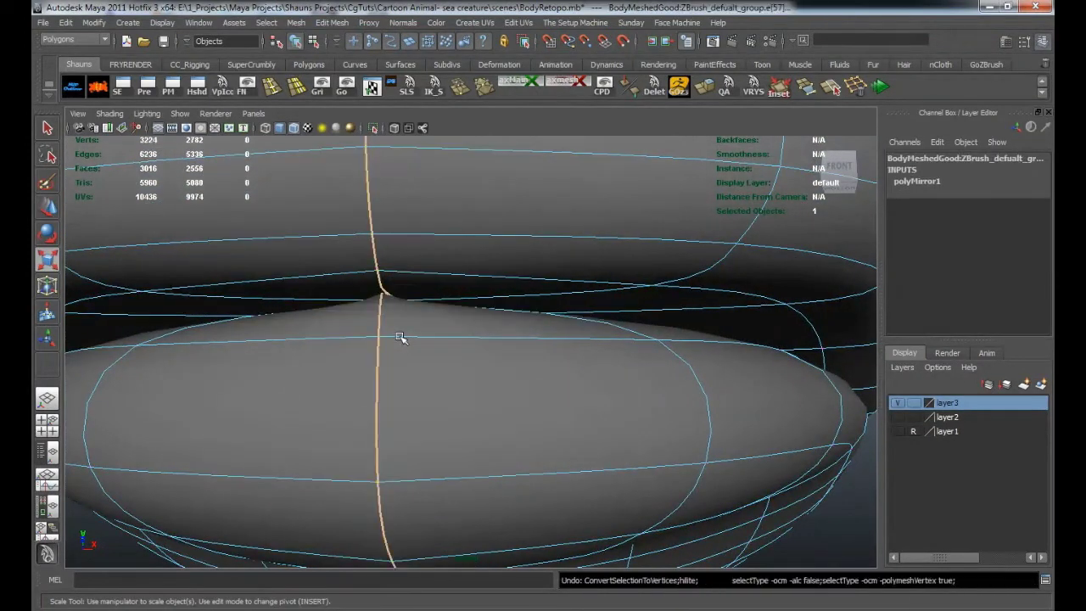
{"action": "key", "text": "z"}
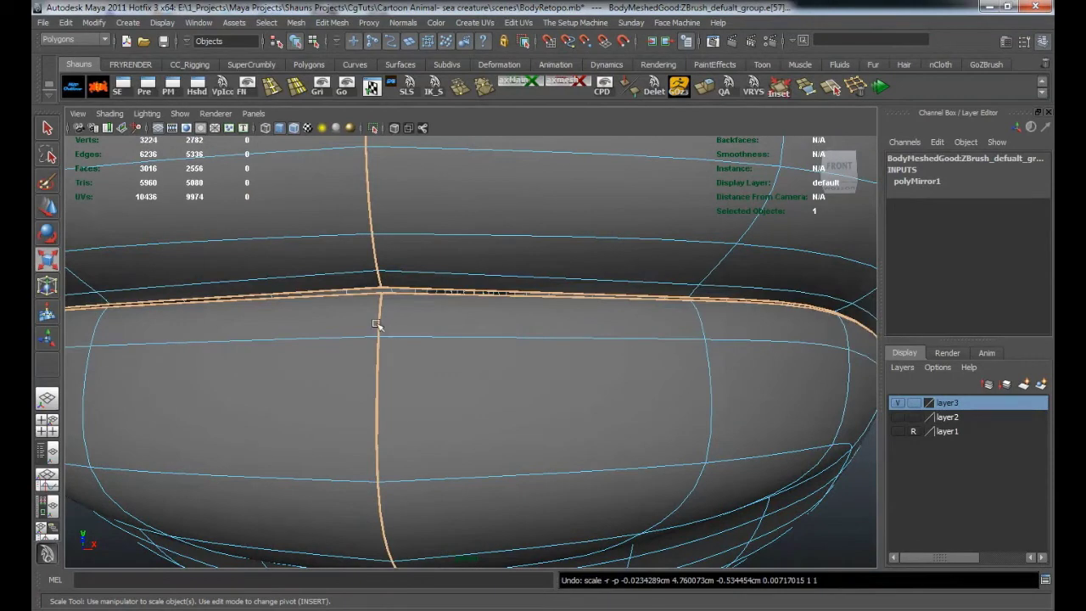
Reselect the centre border edges without those around the mouth opening and convert the selection to vertices.
{"action": "left_click", "coordinate": [377, 324]}
{"action": "right_click", "coordinate": [381, 320]}
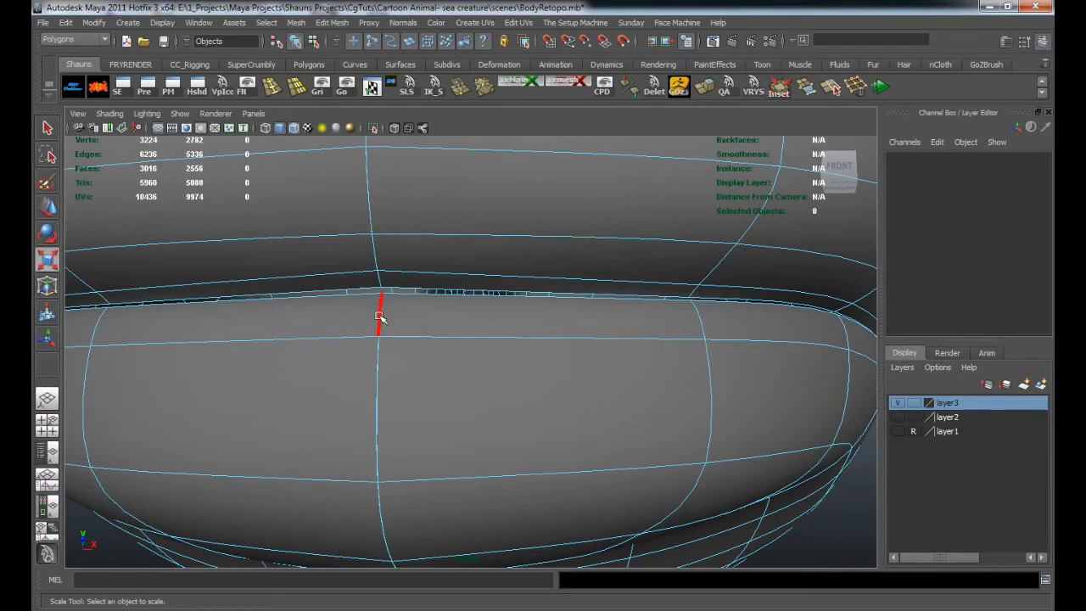
{"action": "left_click", "coordinate": [379, 317]}
{"action": "scroll", "coordinate": [427, 373], "scroll_direction": "down", "scroll_amount": 5}
{"action": "left_click_drag", "start_coordinate": [427, 373], "coordinate": [705, 438], "text": "alt"}
{"action": "scroll", "coordinate": [637, 407], "scroll_direction": "up", "scroll_amount": 5}
{"action": "left_click_drag", "start_coordinate": [637, 407], "coordinate": [470, 374], "text": "alt"}
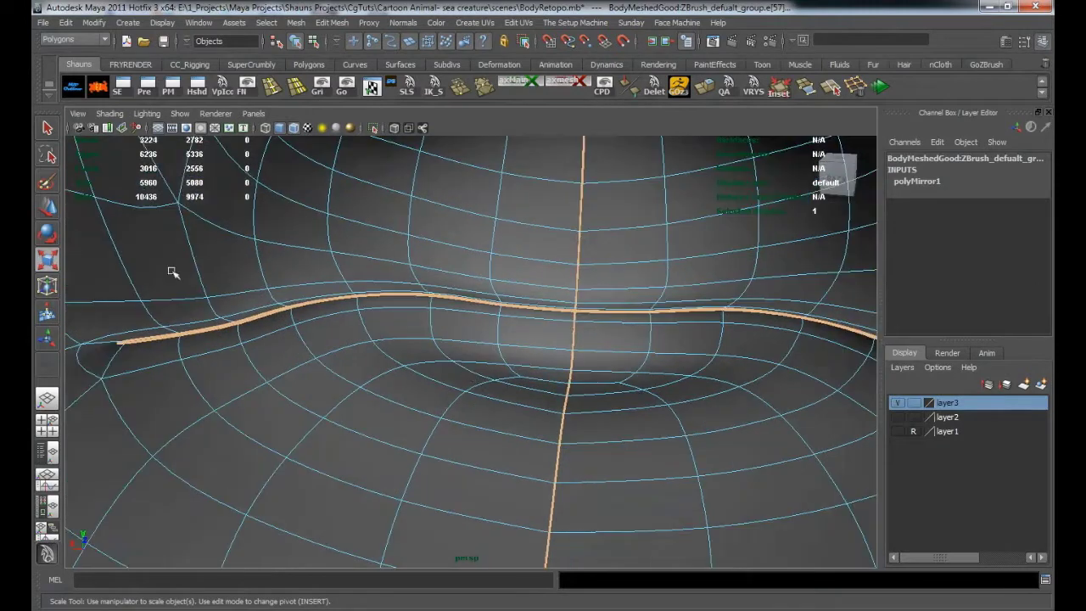
{"action": "left_click_drag", "start_coordinate": [520, 416], "coordinate": [549, 389], "text": "alt"}
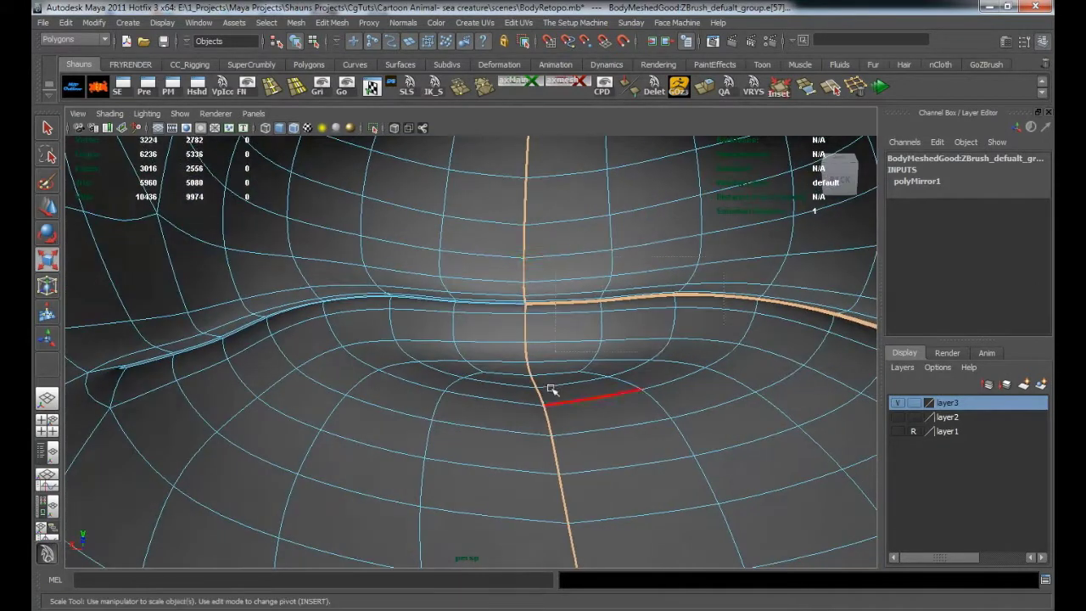
{"action": "left_click_drag", "start_coordinate": [809, 395], "coordinate": [569, 368], "text": "alt"}
{"action": "left_click_drag", "start_coordinate": [824, 388], "coordinate": [442, 387], "text": "alt"}
{"action": "right_click_drag", "start_coordinate": [511, 343], "coordinate": [486, 342], "text": "ctrl"}
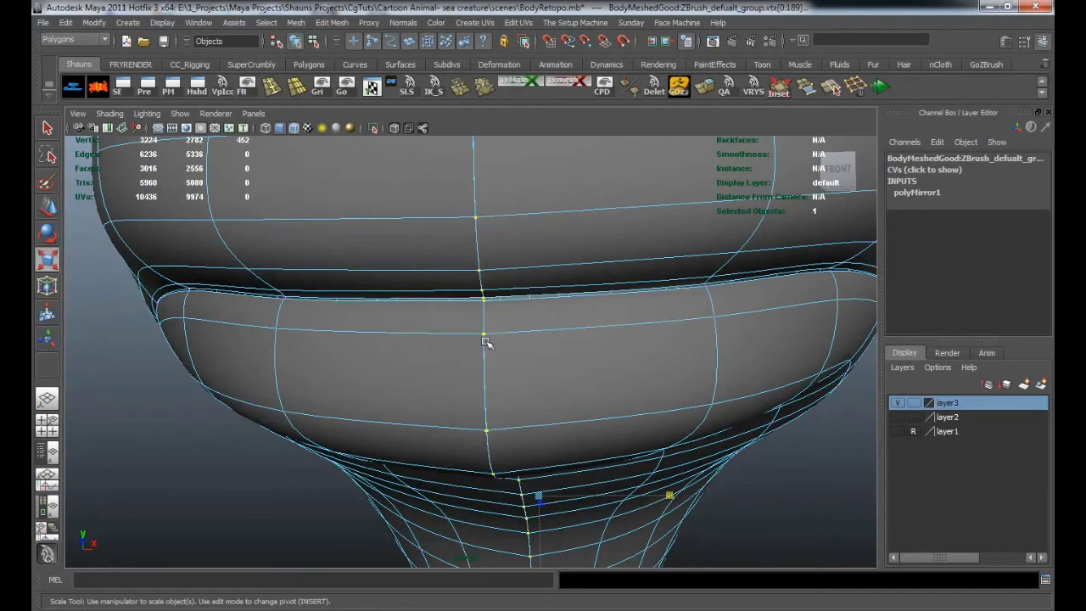
Exclude the lip-edge vertices at the mouth's centre from the selection and merge the remaining centre border vertices.
{"action": "mouse_move", "coordinate": [159, 413]}
{"action": "left_mouse_down", "text": "alt"}
{"action": "mouse_move", "coordinate": [137, 410]}
{"action": "mouse_move", "coordinate": [146, 407]}
{"action": "left_mouse_up", "text": "alt"}
{"action": "key", "text": "ctrl+z"}
{"action": "key", "text": "ctrl+z"}
{"action": "right_click_drag", "start_coordinate": [240, 363], "coordinate": [440, 378], "text": "alt"}
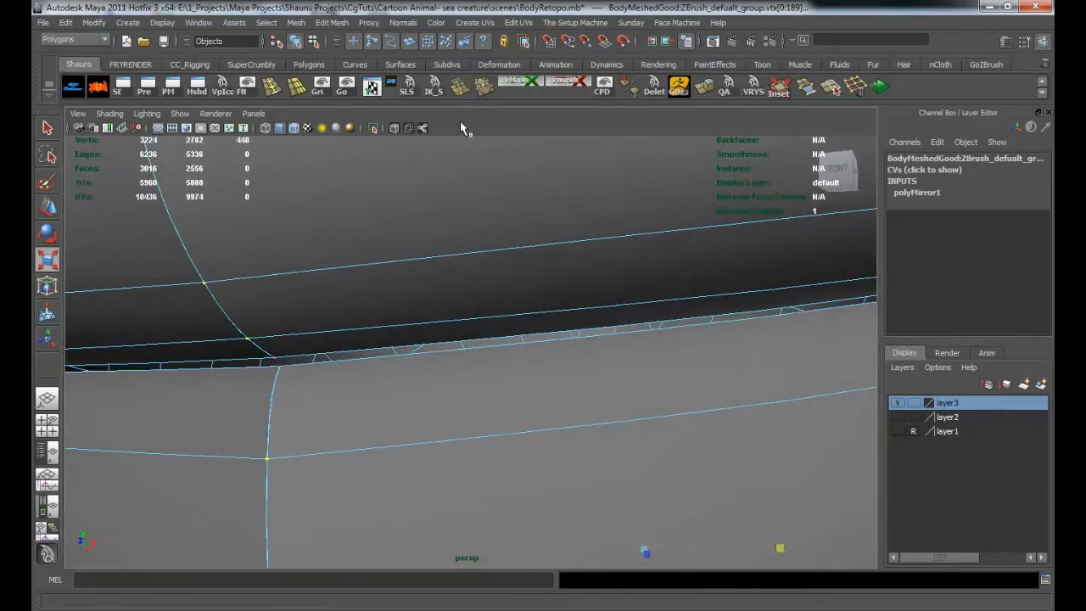
{"action": "key", "text": "g"}
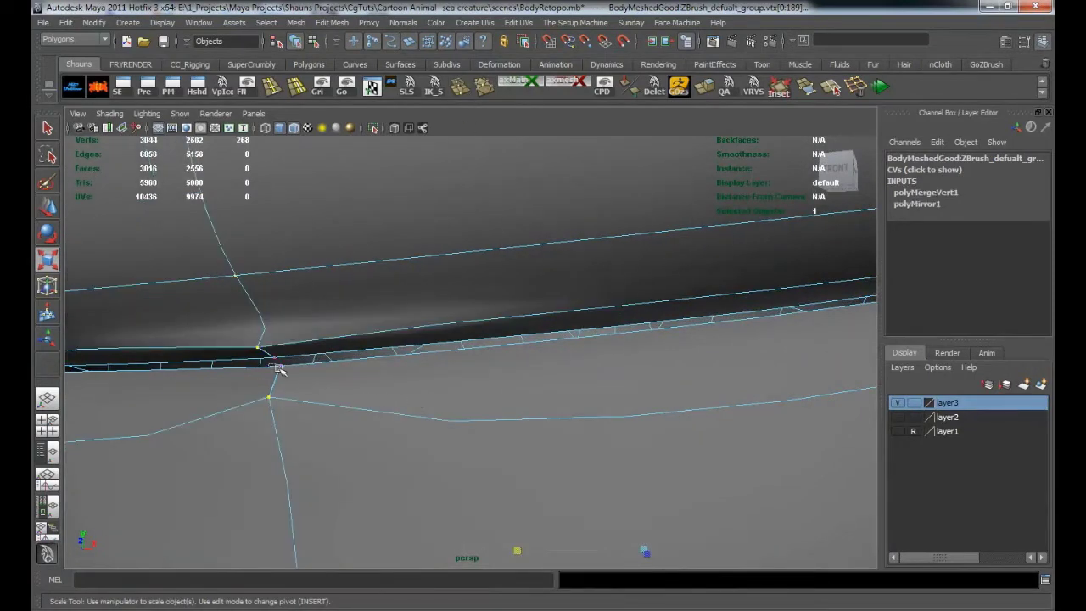
Merge the centre vertex pairs on the upper and lower lip edges, one lip at a time.
{"action": "middle_click_drag", "start_coordinate": [315, 405], "coordinate": [358, 388], "text": "alt"}
{"action": "key", "text": "g"}
{"action": "left_click_drag", "start_coordinate": [357, 388], "coordinate": [369, 355], "text": "alt"}
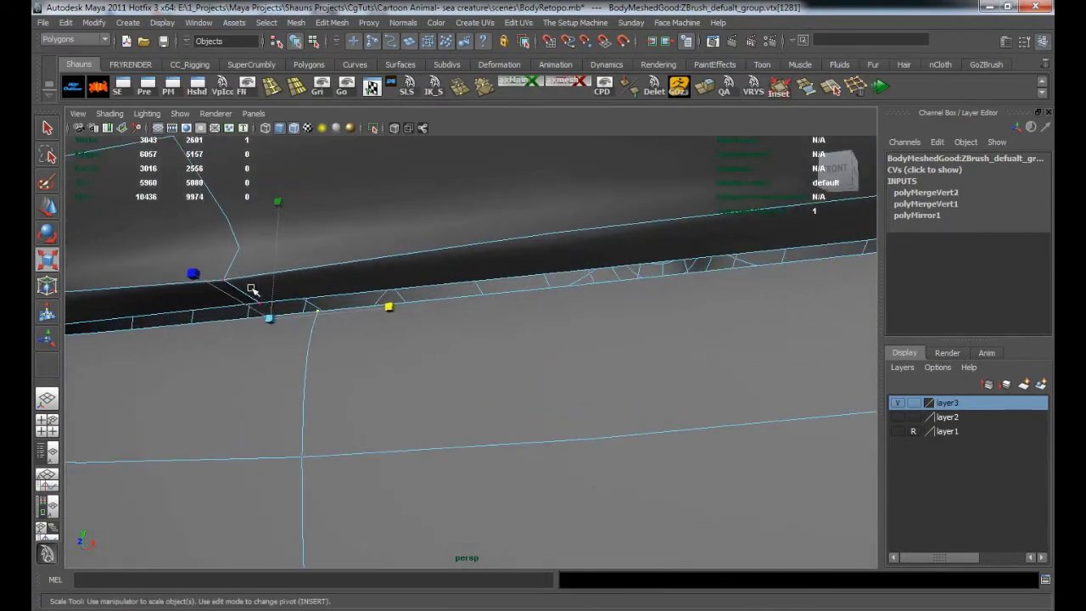
{"action": "key", "text": "g"}
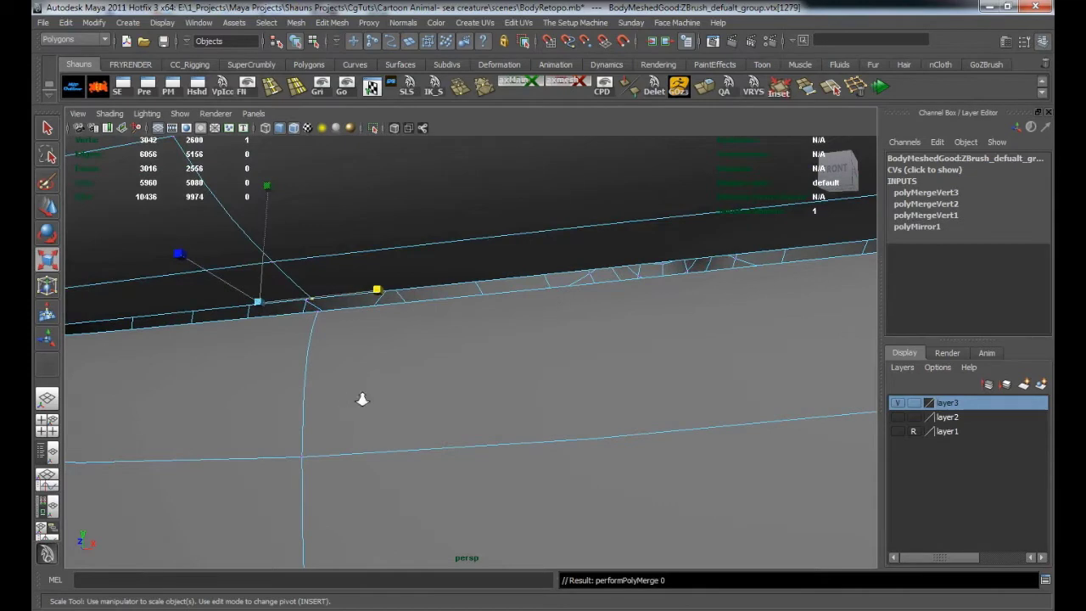
Close the open seam along the tail by scaling its border edges together along X and merging their vertices.
{"action": "key", "text": "f"}
{"action": "left_click", "coordinate": [415, 453]}
{"action": "left_click_drag", "start_coordinate": [415, 453], "coordinate": [362, 486], "text": "alt"}
{"action": "scroll", "coordinate": [362, 485], "scroll_direction": "down", "scroll_amount": 5}
{"action": "middle_click_drag", "start_coordinate": [496, 447], "coordinate": [170, 356], "text": "alt"}
{"action": "left_click_drag", "start_coordinate": [456, 395], "coordinate": [492, 458], "text": "alt"}
{"action": "middle_click_drag", "start_coordinate": [708, 371], "coordinate": [363, 479], "text": "alt"}
{"action": "right_click_drag", "start_coordinate": [364, 479], "coordinate": [514, 449], "text": "alt"}
{"action": "right_click_drag", "start_coordinate": [450, 380], "coordinate": [454, 365]}
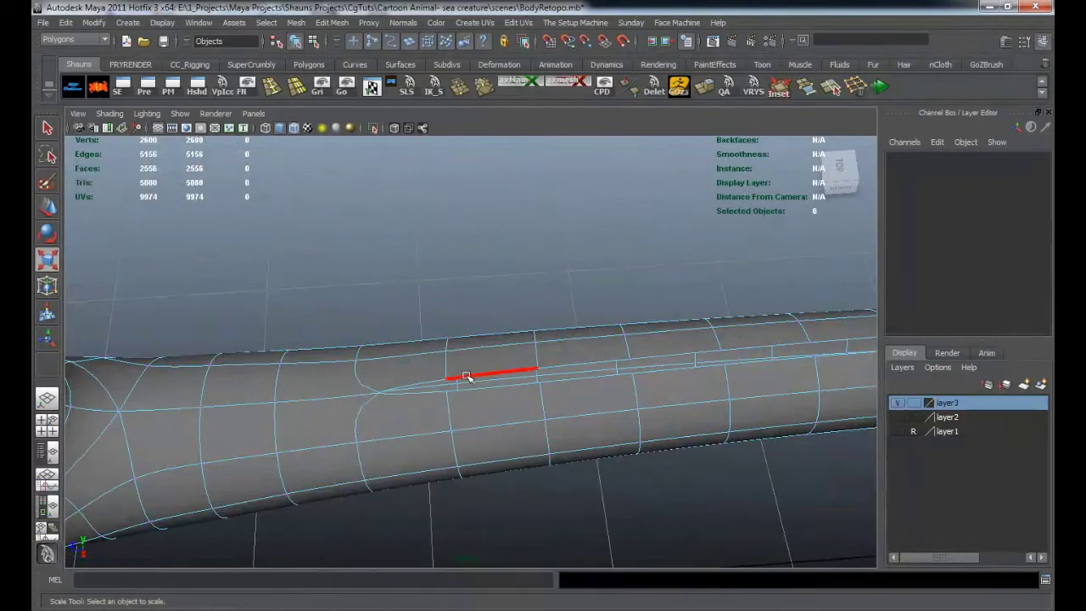
{"action": "double_click", "coordinate": [466, 376]}
{"action": "left_click_drag", "start_coordinate": [467, 376], "coordinate": [319, 440], "text": "alt"}
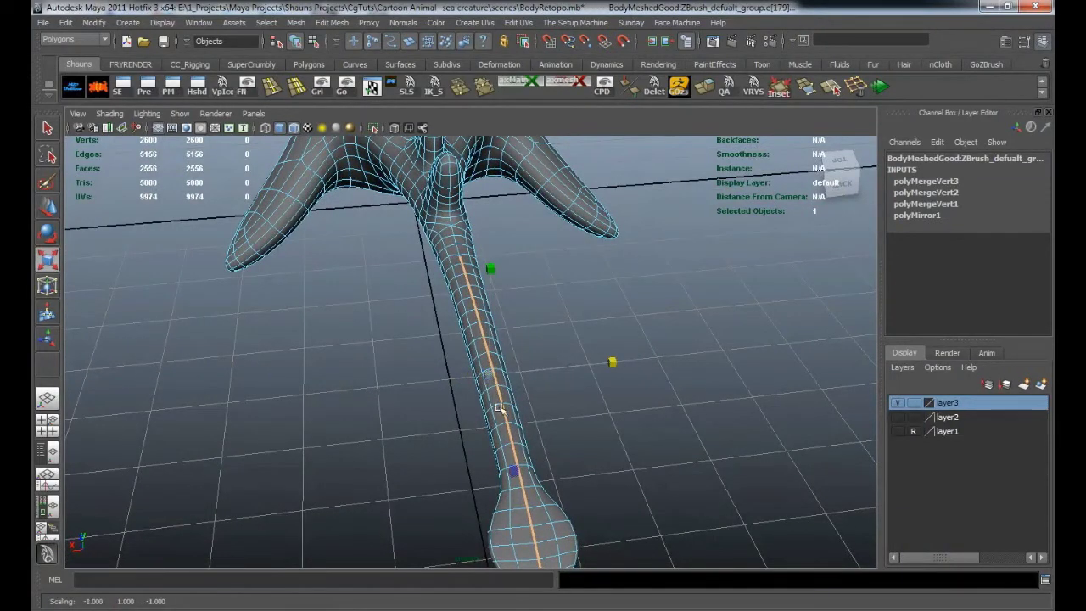
{"action": "right_click_drag", "start_coordinate": [477, 416], "coordinate": [477, 417], "text": "ctrl"}
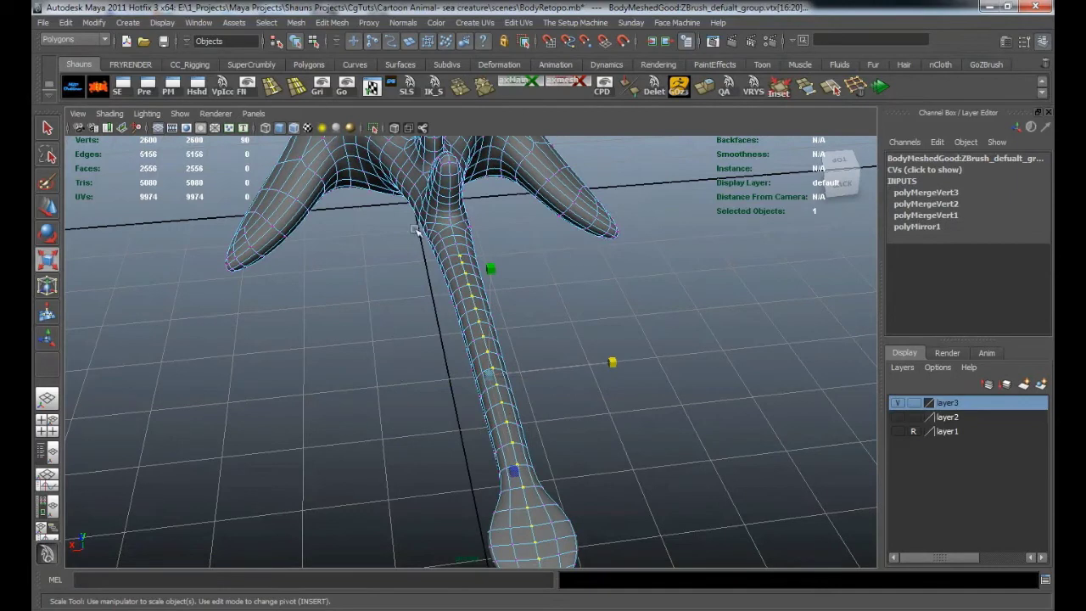
{"action": "left_click", "coordinate": [721, 365]}
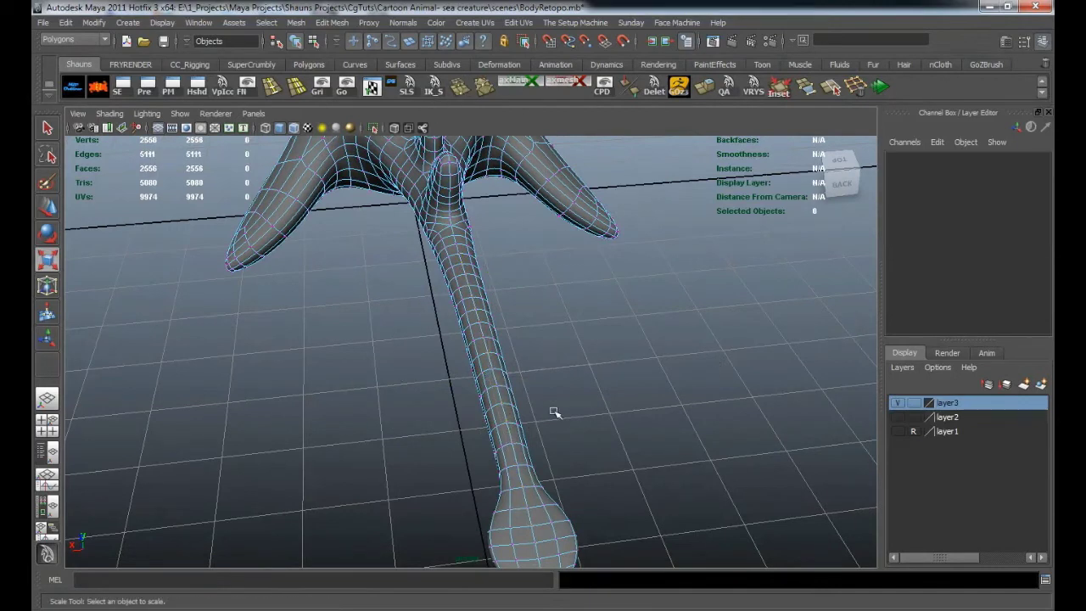
Examine the merged body with smooth preview turned on, from the tail to the face.
{"action": "scroll", "coordinate": [543, 403], "scroll_direction": "up", "scroll_amount": 5}
{"action": "key", "text": "3"}
{"action": "scroll", "coordinate": [537, 398], "scroll_direction": "down", "scroll_amount": 6}
{"action": "left_click_drag", "start_coordinate": [534, 401], "coordinate": [470, 397], "text": "alt"}
{"action": "middle_click_drag", "start_coordinate": [471, 397], "coordinate": [410, 433], "text": "alt"}
{"action": "scroll", "coordinate": [416, 432], "scroll_direction": "up", "scroll_amount": 3}
{"action": "mouse_move", "coordinate": [426, 413]}
{"action": "left_mouse_down", "text": "alt"}
{"action": "mouse_move", "coordinate": [369, 416]}
{"action": "mouse_move", "coordinate": [407, 413]}
{"action": "left_mouse_up", "text": "alt"}
{"action": "middle_click_drag", "start_coordinate": [408, 413], "coordinate": [576, 389], "text": "alt"}
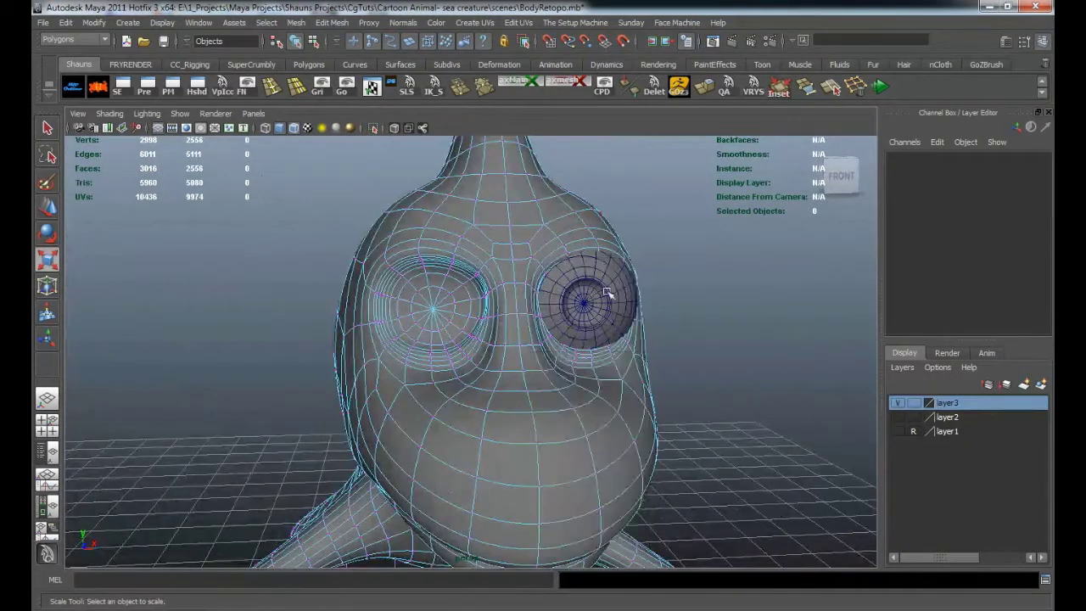
Duplicate the existing eye mesh and move the copy's pivot to the head's centre line.
{"action": "left_click", "coordinate": [589, 300]}
{"action": "left_click_drag", "start_coordinate": [582, 356], "coordinate": [402, 257], "text": "alt"}
{"action": "middle_click_drag", "start_coordinate": [289, 360], "coordinate": [405, 385], "text": "alt"}
{"action": "scroll", "coordinate": [404, 387], "scroll_direction": "up", "scroll_amount": 4}
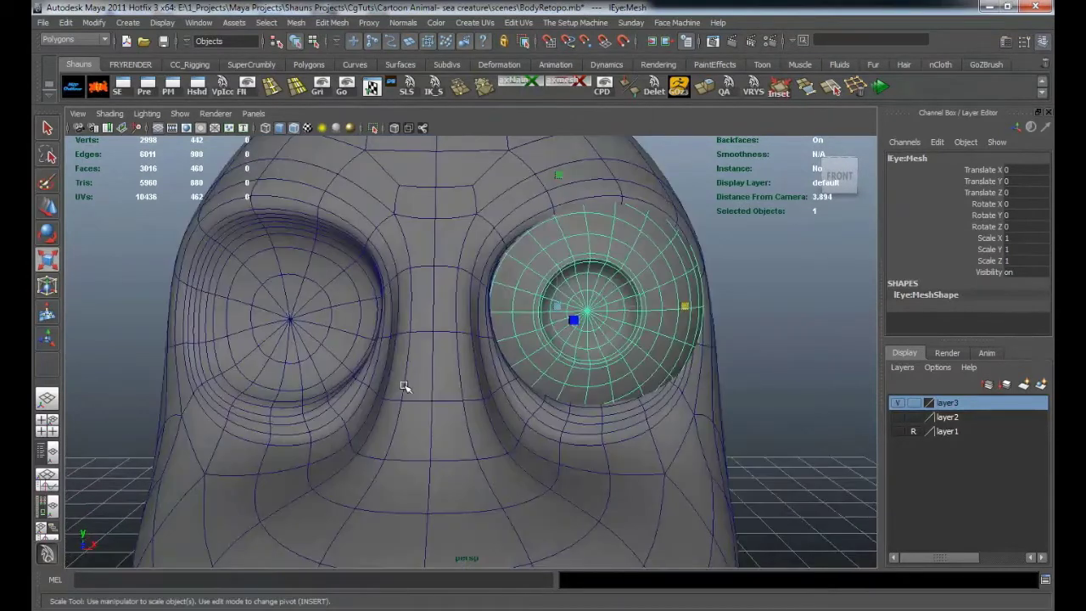
{"action": "key", "text": "w"}
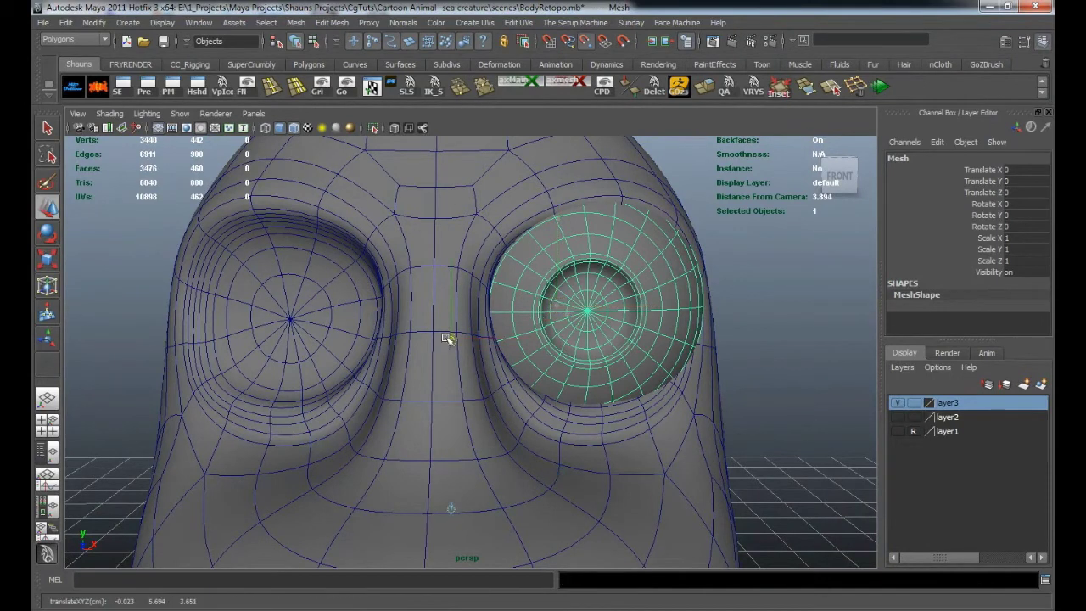
{"action": "left_click_drag", "start_coordinate": [431, 406], "coordinate": [444, 414], "text": "alt"}
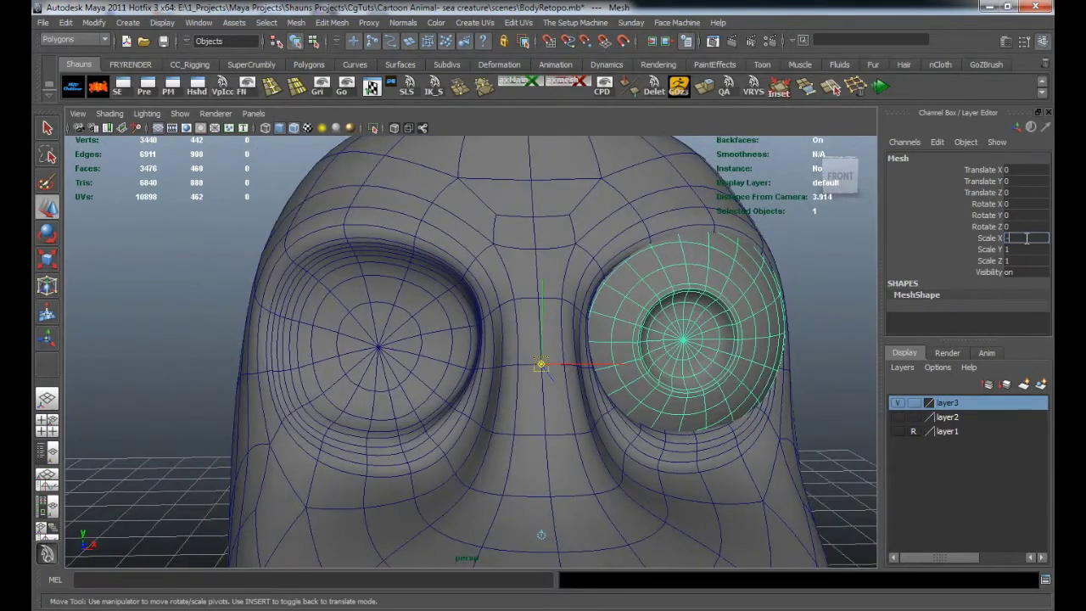
Mirror the copied eye to the other side with a Scale X of -1 and freeze its transformations.
{"action": "key", "text": "Return"}
{"action": "left_click", "coordinate": [153, 392]}
{"action": "left_click_drag", "start_coordinate": [154, 393], "coordinate": [447, 438], "text": "alt"}
{"action": "middle_click_drag", "start_coordinate": [446, 437], "coordinate": [228, 444], "text": "alt"}
{"action": "right_click_drag", "start_coordinate": [228, 444], "coordinate": [315, 445], "text": "alt"}
{"action": "left_click_drag", "start_coordinate": [314, 444], "coordinate": [240, 446], "text": "alt"}
{"action": "middle_click_drag", "start_coordinate": [240, 447], "coordinate": [574, 456], "text": "alt"}
{"action": "left_click", "coordinate": [369, 301]}
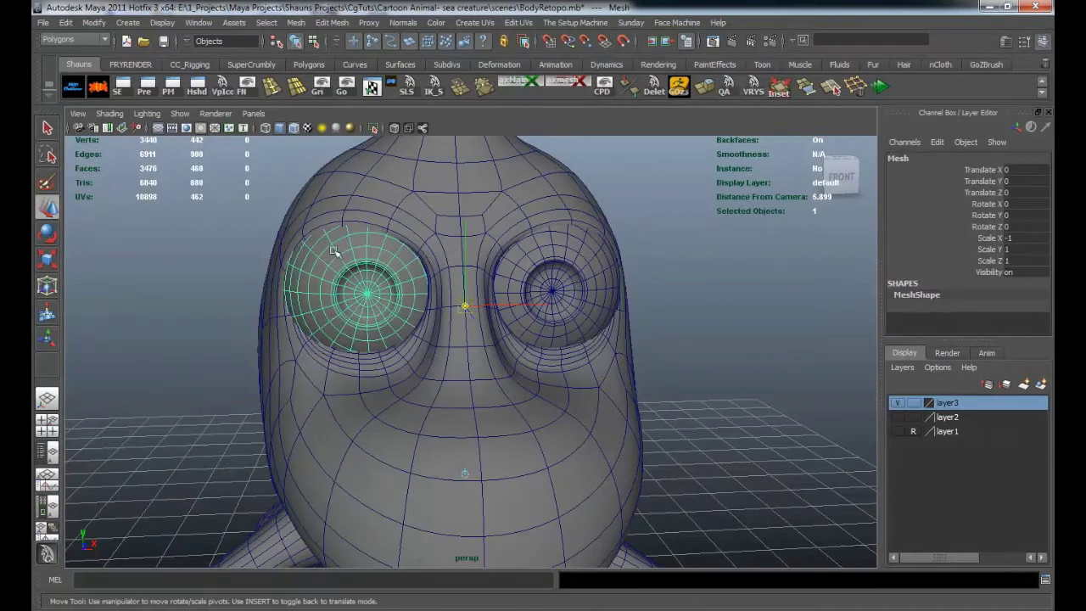
{"action": "left_click", "coordinate": [100, 92]}
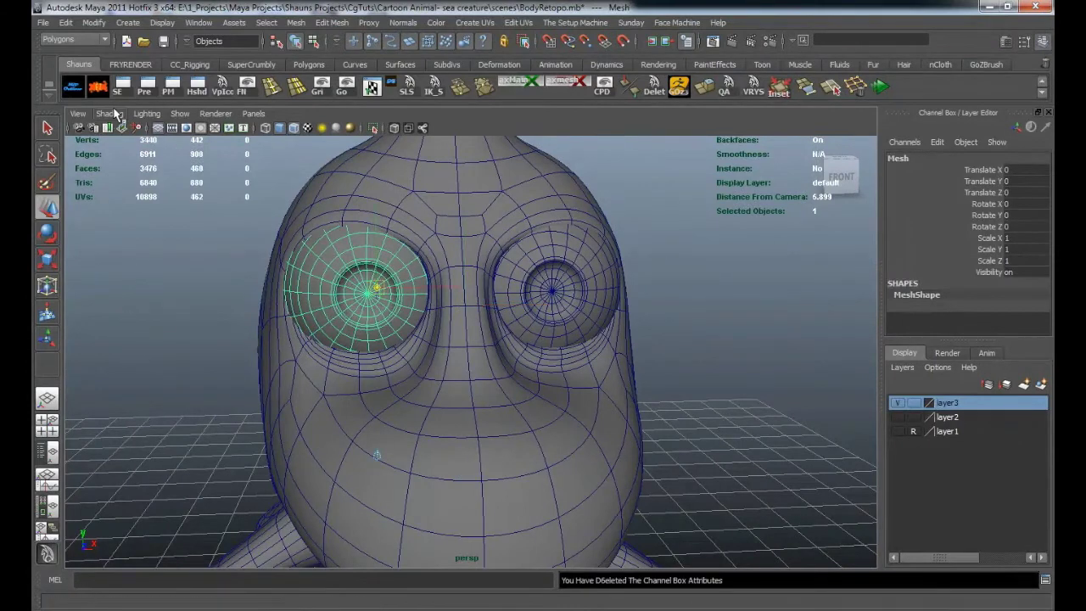
Turn off two-sided lighting in the viewport and reverse the mirrored eye's normals.
{"action": "left_click", "coordinate": [146, 114]}
{"action": "left_click", "coordinate": [182, 206]}
{"action": "left_click", "coordinate": [184, 373]}
{"action": "left_click_drag", "start_coordinate": [184, 373], "coordinate": [367, 371], "text": "alt"}
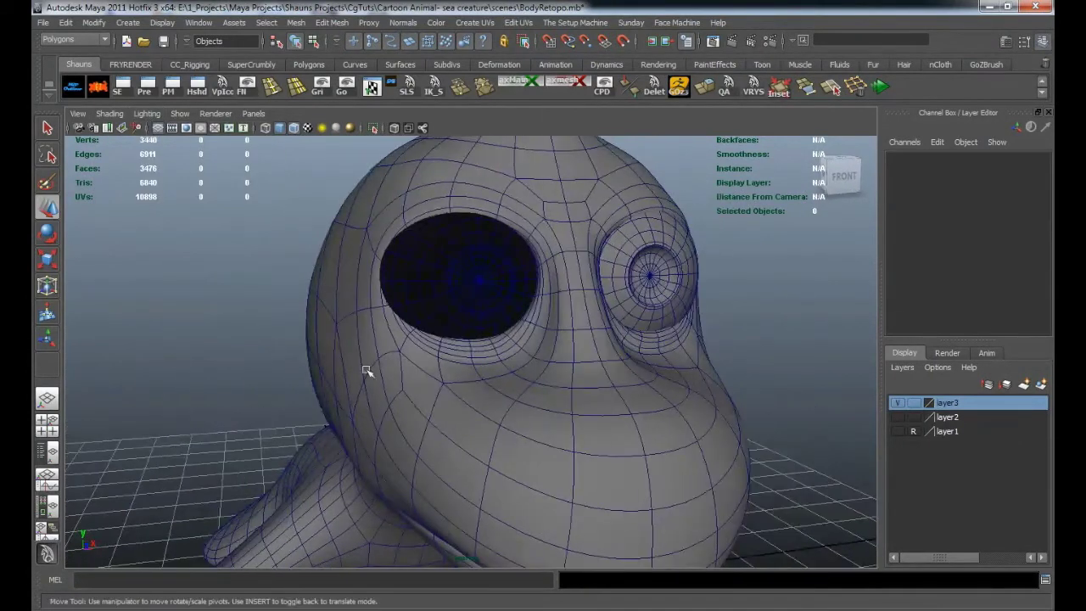
{"action": "left_click", "coordinate": [437, 276]}
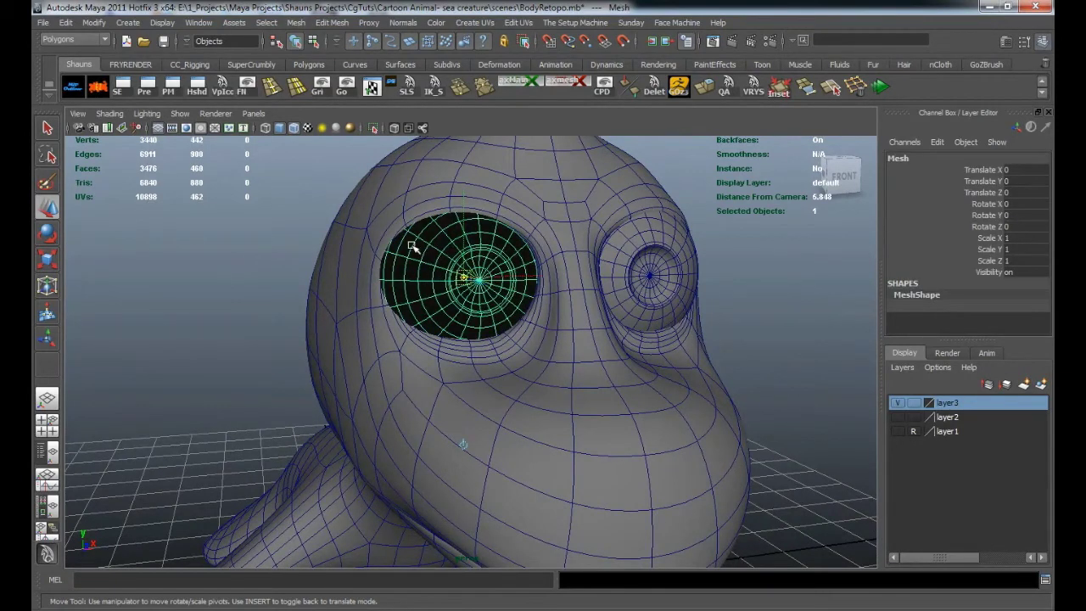
{"action": "left_click", "coordinate": [635, 91]}
{"action": "left_click", "coordinate": [238, 311]}
Select the matching upper-lip vertices on both sides of the mouth and raise them slightly.
{"action": "left_click_drag", "start_coordinate": [238, 311], "coordinate": [214, 334], "text": "alt"}
{"action": "right_click_drag", "start_coordinate": [215, 333], "coordinate": [366, 356], "text": "alt"}
{"action": "left_click_drag", "start_coordinate": [366, 356], "coordinate": [265, 362], "text": "alt"}
{"action": "middle_click_drag", "start_coordinate": [265, 362], "coordinate": [323, 348], "text": "alt"}
{"action": "left_click_drag", "start_coordinate": [322, 348], "coordinate": [433, 327], "text": "alt"}
{"action": "left_click", "coordinate": [497, 317]}
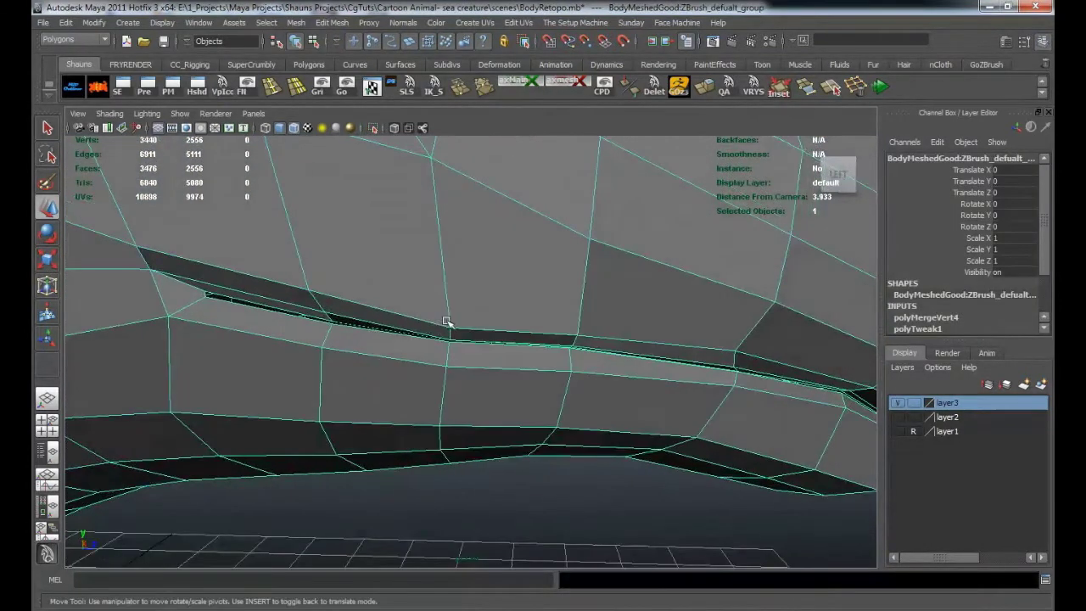
{"action": "right_click_drag", "start_coordinate": [447, 322], "coordinate": [430, 318]}
{"action": "left_click", "coordinate": [450, 327]}
{"action": "scroll", "coordinate": [450, 352], "scroll_direction": "up", "scroll_amount": 6}
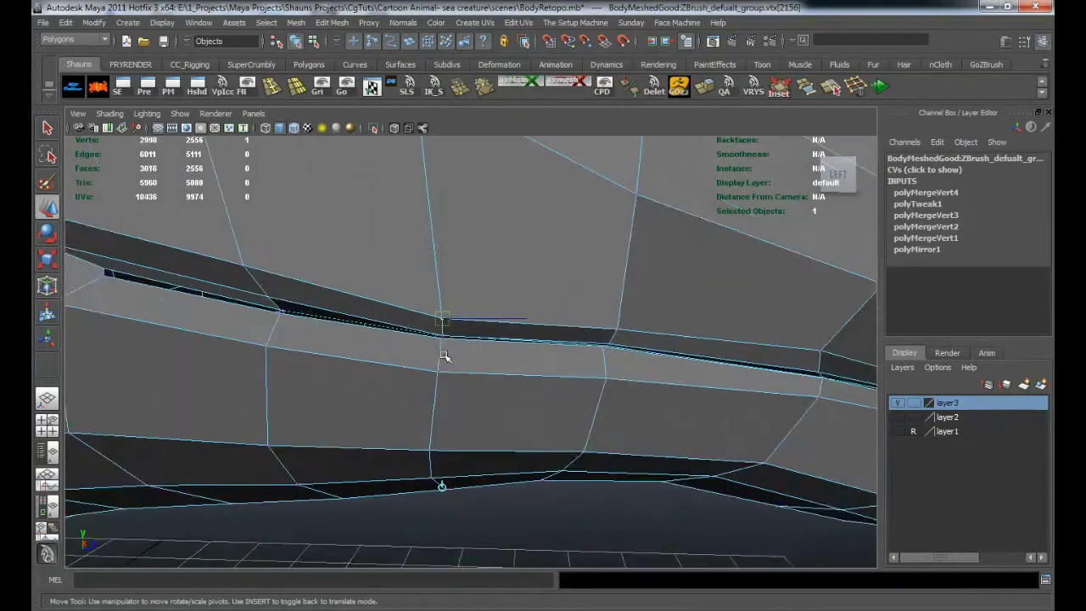
{"action": "left_click_drag", "start_coordinate": [408, 208], "coordinate": [414, 394], "text": "alt"}
{"action": "middle_click_drag", "start_coordinate": [414, 394], "coordinate": [368, 381], "text": "alt"}
{"action": "scroll", "coordinate": [368, 381], "scroll_direction": "up", "scroll_amount": 2}
{"action": "left_click_drag", "start_coordinate": [369, 381], "coordinate": [405, 390], "text": "alt"}
{"action": "scroll", "coordinate": [405, 390], "scroll_direction": "up", "scroll_amount": 3}
{"action": "middle_click_drag", "start_coordinate": [391, 389], "coordinate": [414, 387], "text": "alt"}
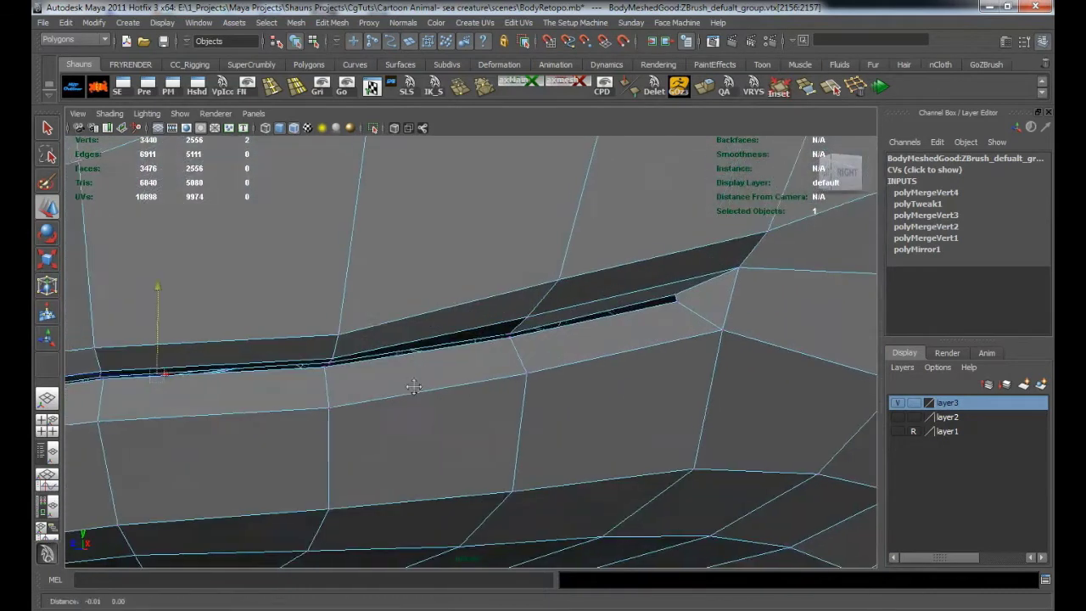
{"action": "left_click_drag", "start_coordinate": [413, 387], "coordinate": [385, 315], "text": "alt"}
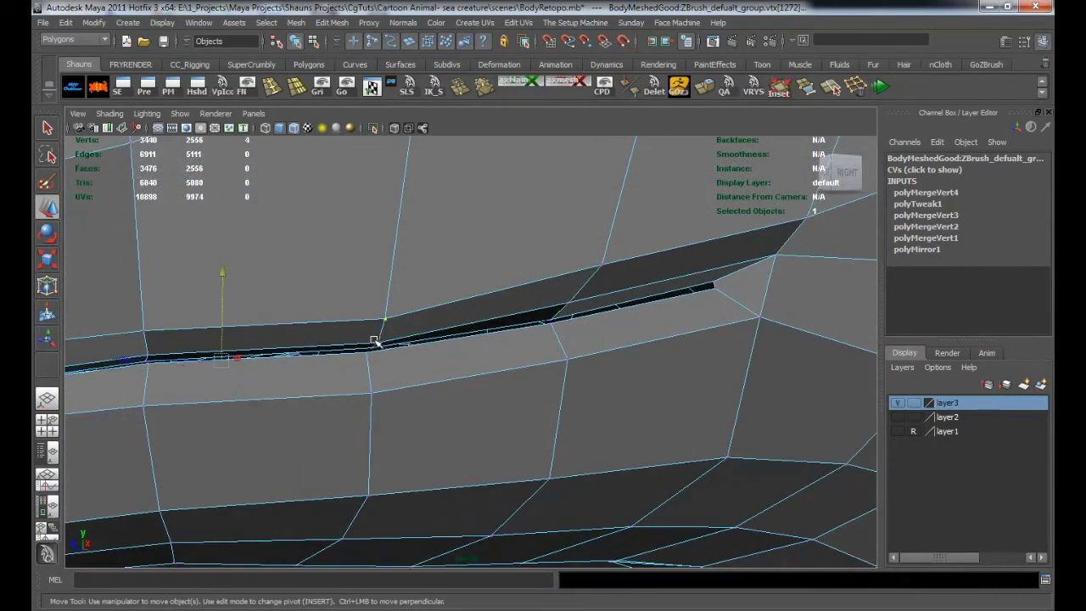
{"action": "left_click_drag", "start_coordinate": [223, 271], "coordinate": [224, 271]}
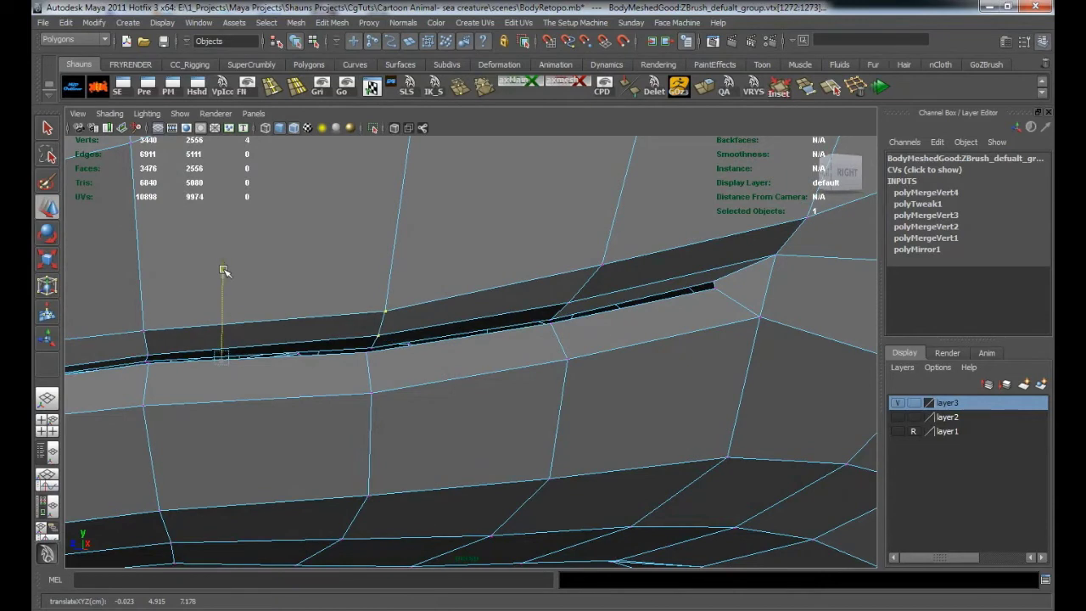
Check the adjusted lips in smooth preview and return to the unsmoothed body in edge selection mode.
{"action": "key", "text": "3"}
{"action": "scroll", "coordinate": [316, 336], "scroll_direction": "down", "scroll_amount": 8}
{"action": "left_click_drag", "start_coordinate": [279, 359], "coordinate": [202, 348], "text": "alt"}
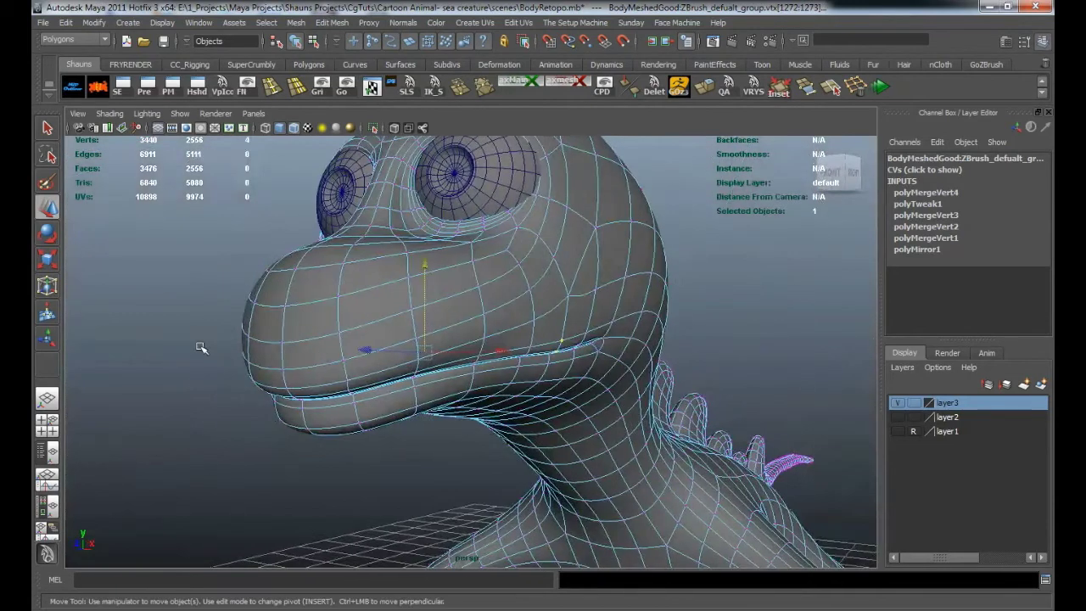
{"action": "left_click", "coordinate": [202, 349]}
{"action": "scroll", "coordinate": [222, 371], "scroll_direction": "up", "scroll_amount": 4}
{"action": "scroll", "coordinate": [222, 371], "scroll_direction": "up", "scroll_amount": 3}
{"action": "right_click", "coordinate": [259, 363]}
{"action": "key", "text": "1"}
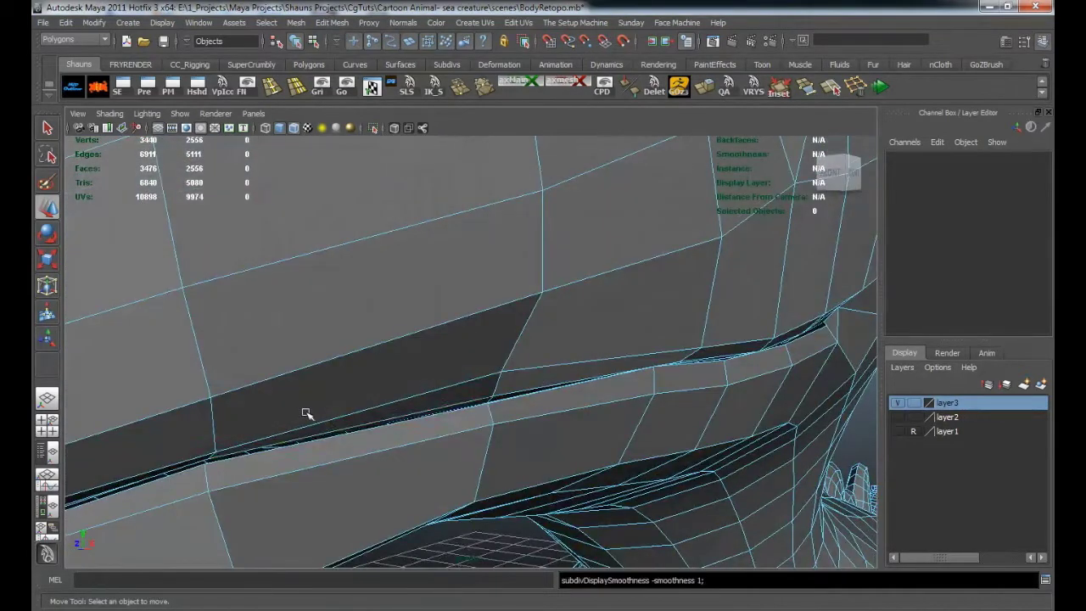
{"action": "double_click", "coordinate": [325, 434]}
{"action": "left_click_drag", "start_coordinate": [313, 435], "coordinate": [298, 421], "text": "alt"}
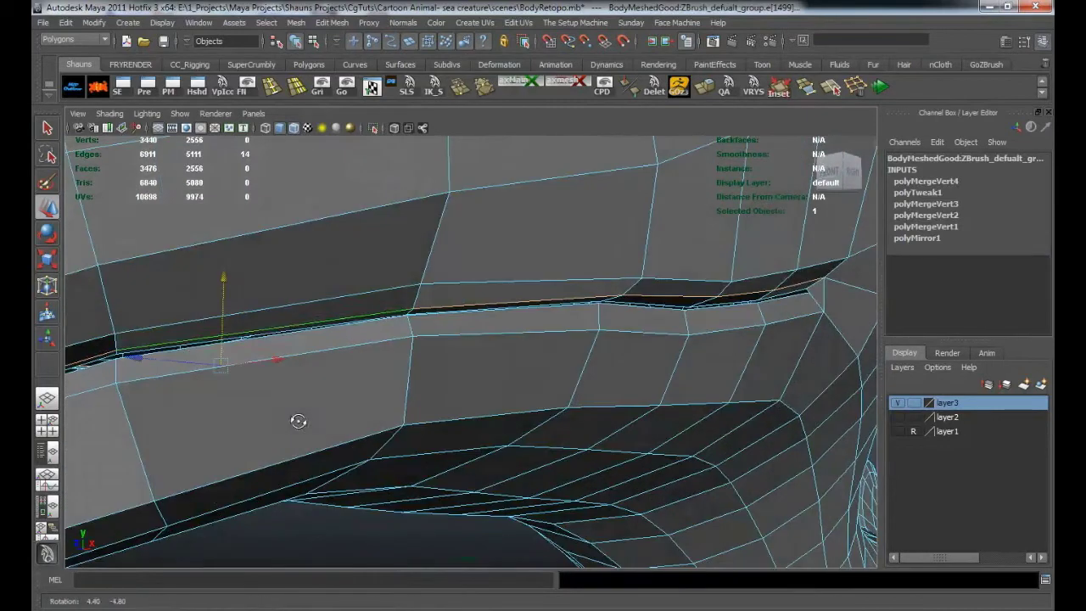
{"action": "mouse_move", "coordinate": [311, 362]}
{"action": "left_mouse_down", "text": "alt"}
{"action": "mouse_move", "coordinate": [269, 355]}
{"action": "mouse_move", "coordinate": [315, 353]}
{"action": "left_mouse_up", "text": "alt"}
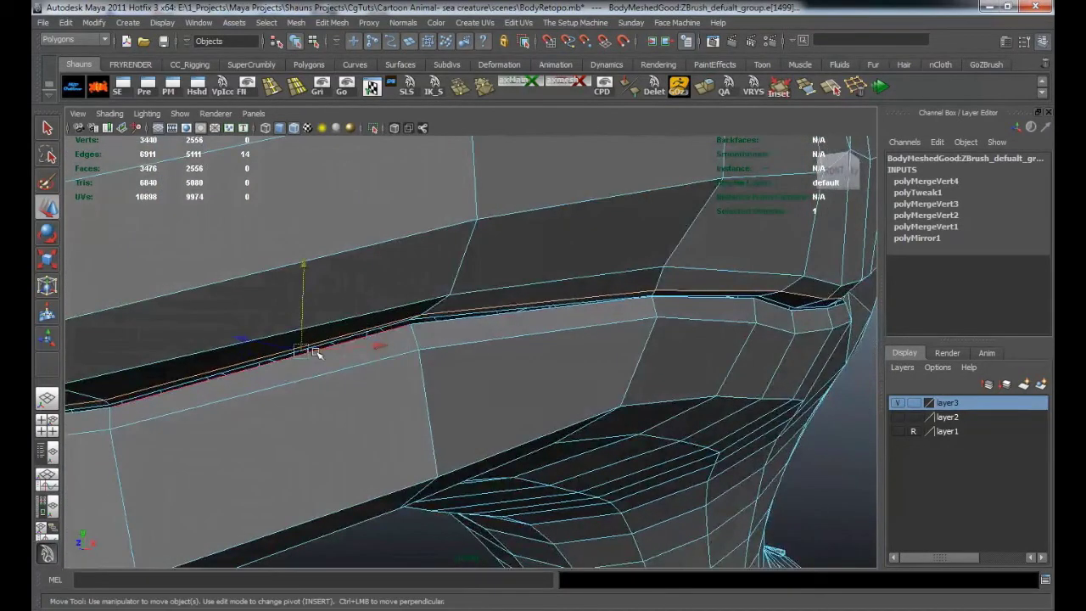
{"action": "left_click", "coordinate": [362, 543]}
Select the complete loop of open border edges along the inside of the lips.
{"action": "right_click_drag", "start_coordinate": [360, 516], "coordinate": [469, 515], "text": "alt"}
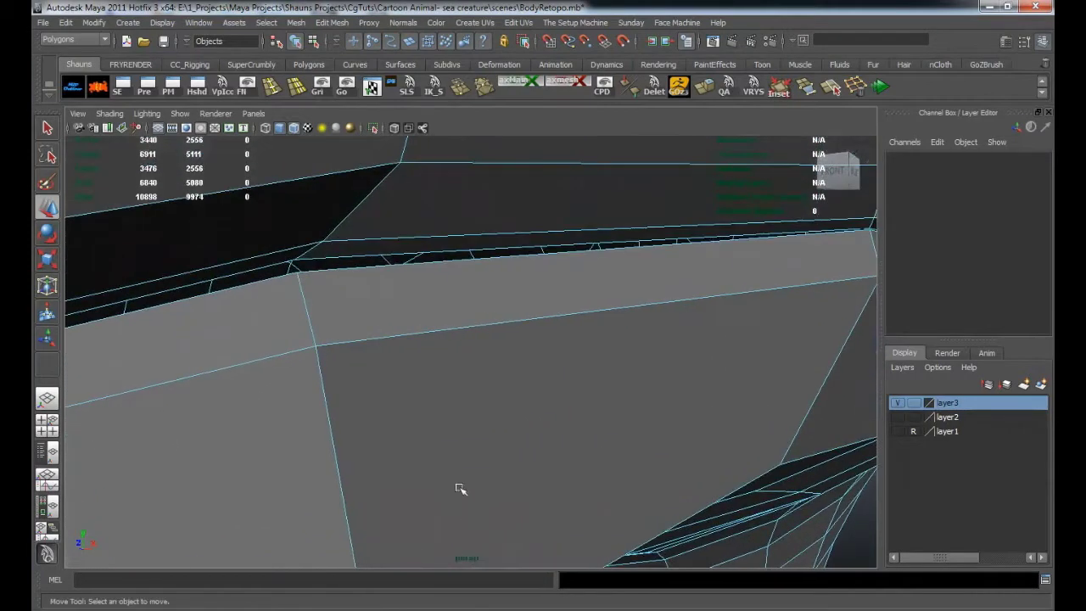
{"action": "double_click", "coordinate": [318, 270]}
{"action": "left_click_drag", "start_coordinate": [315, 266], "coordinate": [514, 453], "text": "alt"}
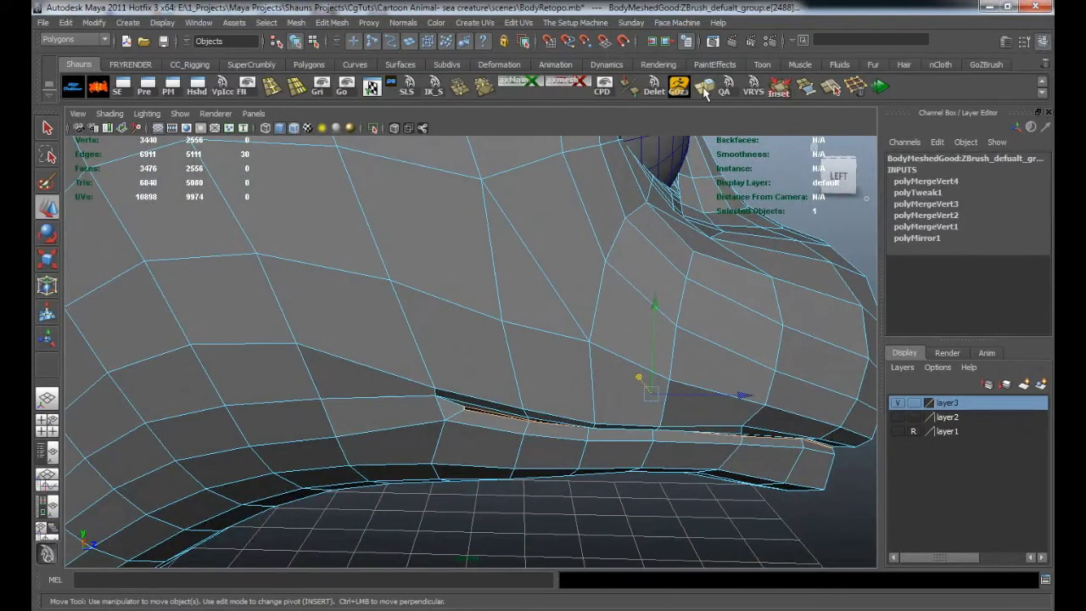
Extrude the inner lip border edges back into the head and scale them down along Z.
{"action": "left_click_drag", "start_coordinate": [504, 393], "coordinate": [597, 409], "text": "alt"}
{"action": "scroll", "coordinate": [596, 409], "scroll_direction": "up", "scroll_amount": 3}
{"action": "middle_click_drag", "start_coordinate": [529, 390], "coordinate": [462, 389], "text": "alt"}
{"action": "key", "text": "w"}
{"action": "left_click_drag", "start_coordinate": [683, 313], "coordinate": [544, 370]}
{"action": "key", "text": "r"}
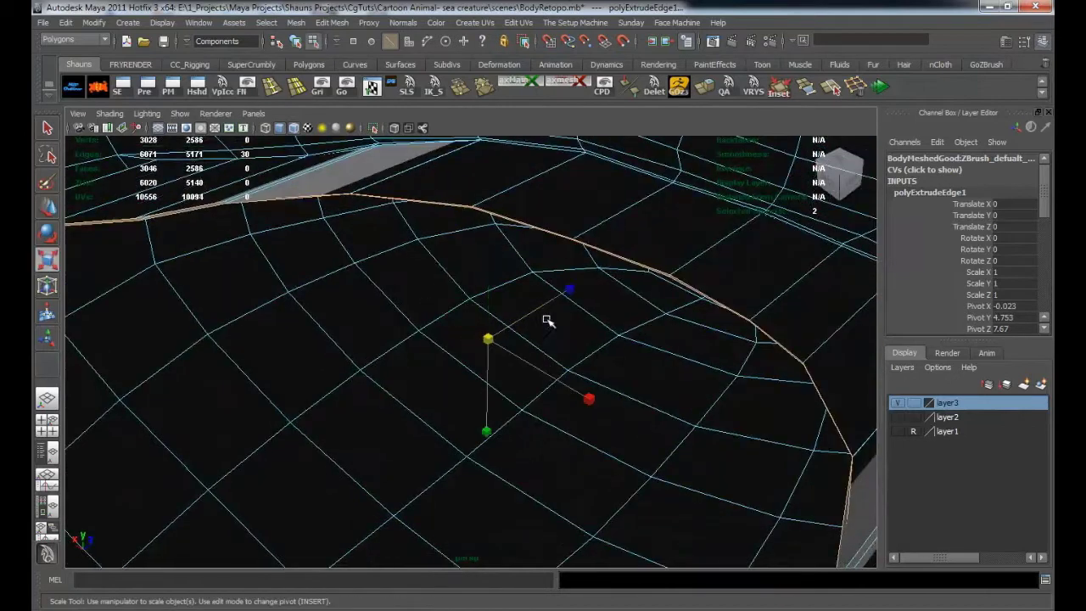
{"action": "left_click_drag", "start_coordinate": [569, 283], "coordinate": [509, 348]}
Scale the extruded border edges slightly narrower along X and reposition them inside the mouth.
{"action": "key", "text": "w"}
{"action": "key", "text": "r"}
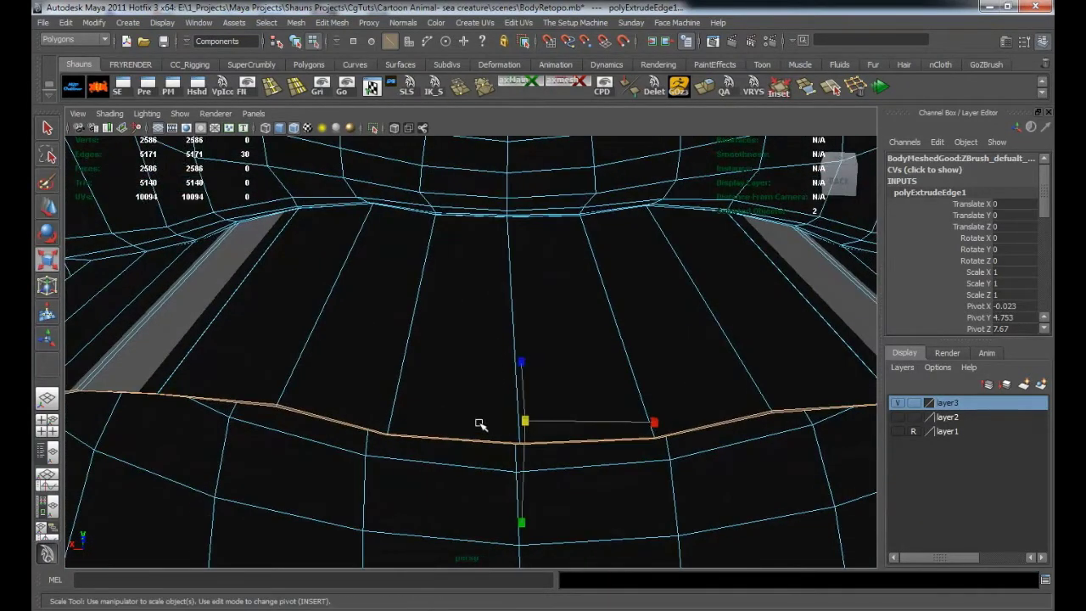
{"action": "left_click_drag", "start_coordinate": [652, 423], "coordinate": [644, 422]}
{"action": "left_click_drag", "start_coordinate": [550, 423], "coordinate": [588, 405], "text": "alt"}
{"action": "middle_click_drag", "start_coordinate": [587, 405], "coordinate": [555, 360], "text": "alt"}
{"action": "key", "text": "w"}
{"action": "left_click_drag", "start_coordinate": [525, 321], "coordinate": [465, 385]}
Insert an edge loop around the extruded mouth interior, between the lips and the back border.
{"action": "left_click", "coordinate": [273, 88]}
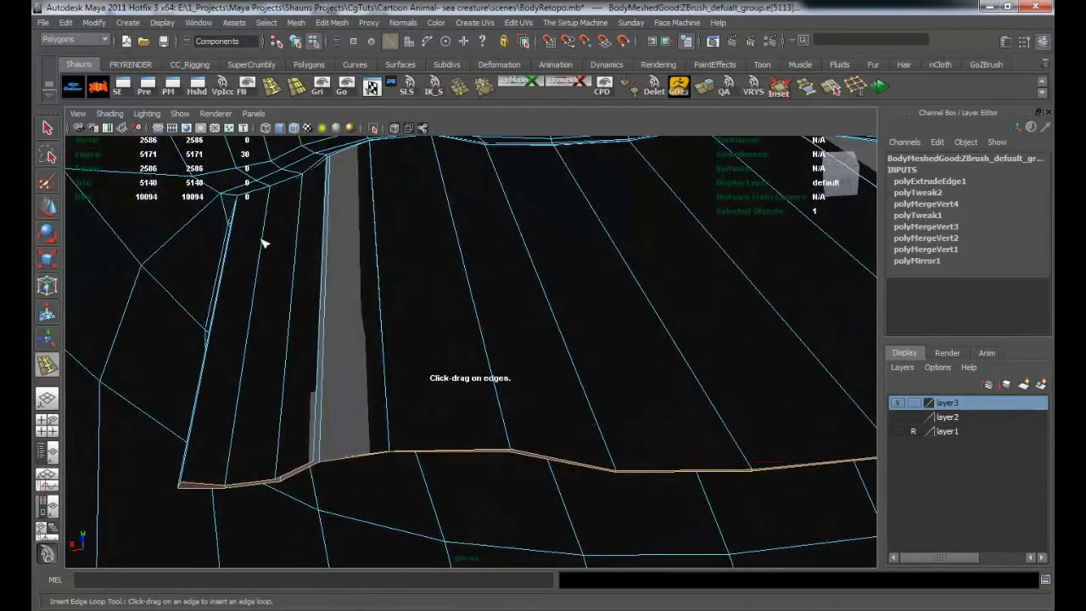
{"action": "left_click", "coordinate": [259, 273]}
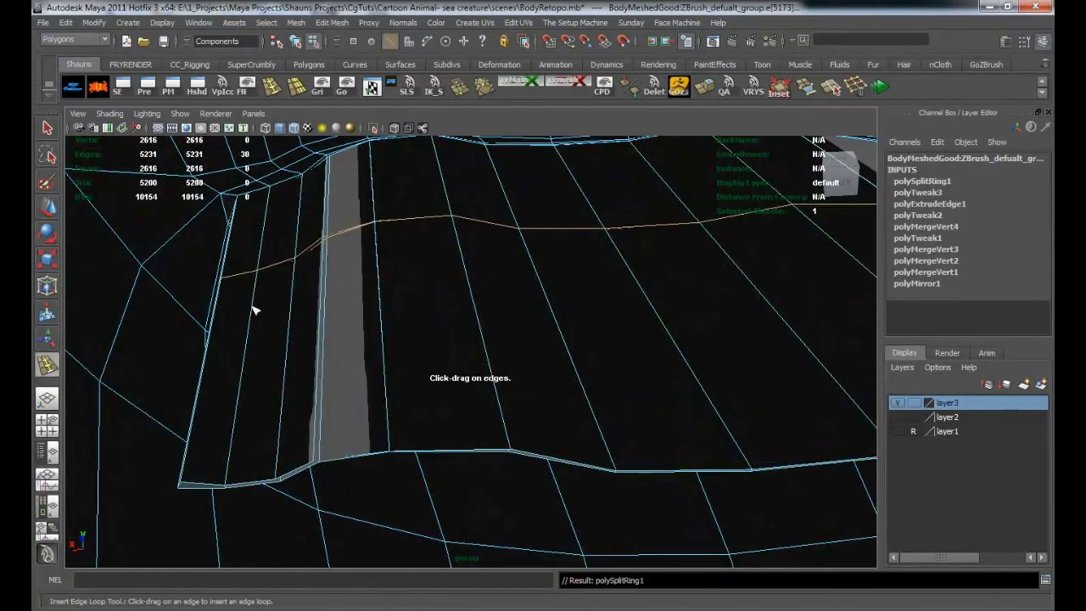
{"action": "key", "text": "w"}
Select the upper half of the inserted edge loop and raise it to open up the mouth cavity.
{"action": "middle_click_drag", "start_coordinate": [509, 324], "coordinate": [448, 354], "text": "alt"}
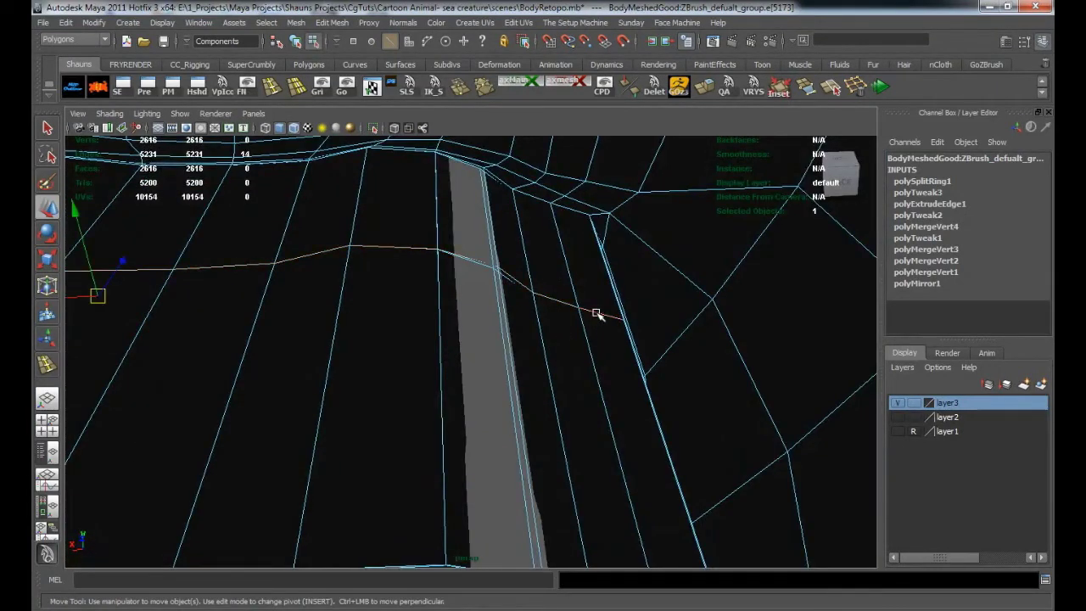
{"action": "left_click_drag", "start_coordinate": [327, 384], "coordinate": [458, 300], "text": "alt"}
{"action": "left_click_drag", "start_coordinate": [360, 225], "coordinate": [363, 111]}
{"action": "middle_click_drag", "start_coordinate": [396, 312], "coordinate": [422, 266], "text": "alt"}
{"action": "left_click_drag", "start_coordinate": [422, 265], "coordinate": [437, 334], "text": "alt"}
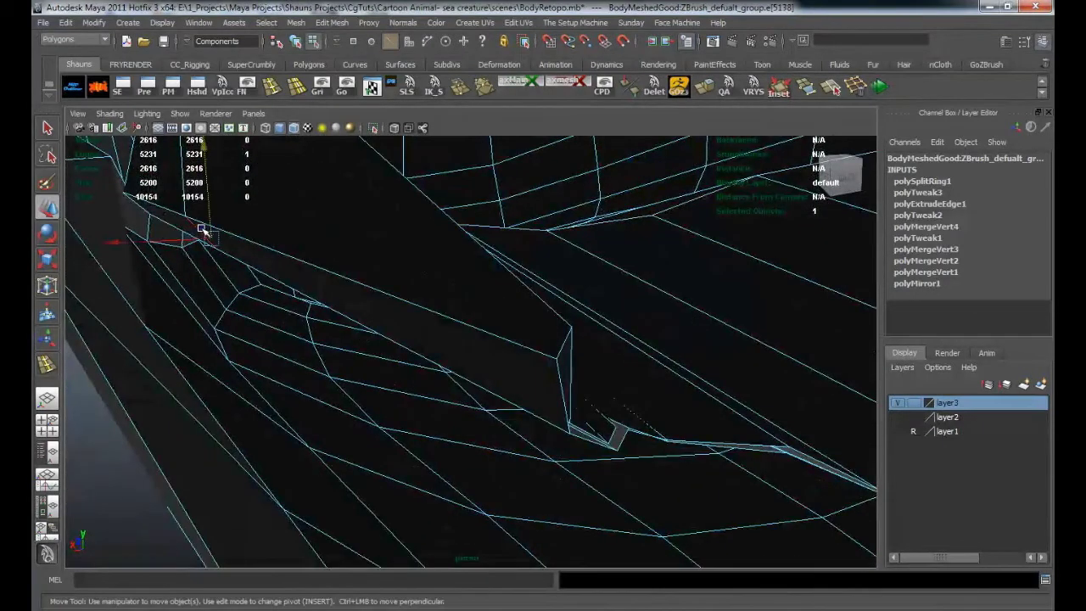
Select the opposite half of the inserted edge loop and adjust its height inside the mouth.
{"action": "left_click_drag", "start_coordinate": [222, 253], "coordinate": [269, 330], "text": "alt"}
{"action": "middle_click_drag", "start_coordinate": [269, 330], "coordinate": [420, 386], "text": "alt"}
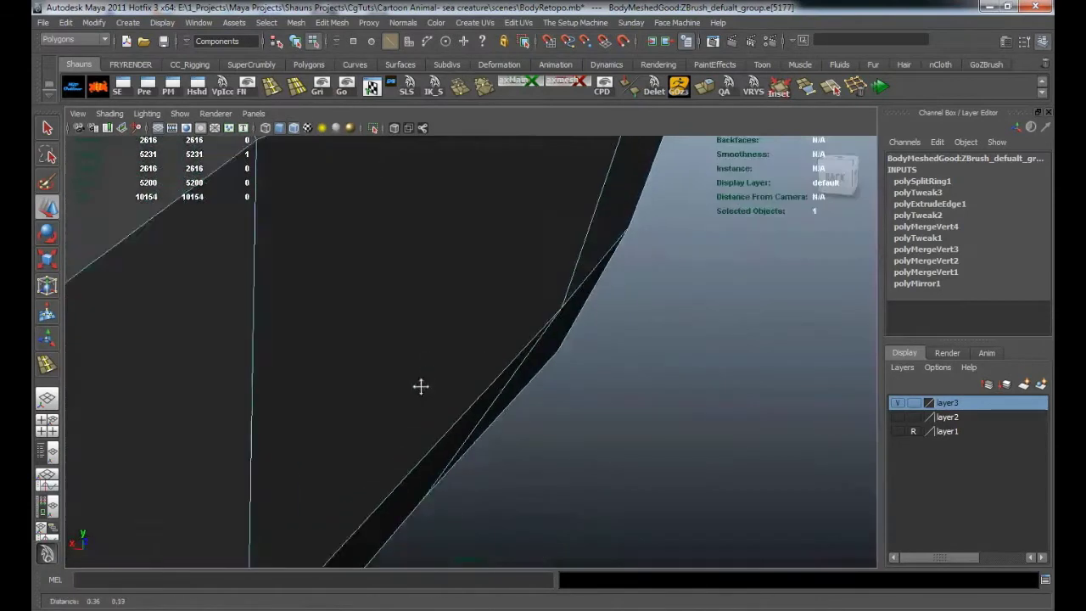
{"action": "right_click_drag", "start_coordinate": [421, 386], "coordinate": [421, 418], "text": "alt"}
{"action": "left_click_drag", "start_coordinate": [447, 397], "coordinate": [492, 369], "text": "alt"}
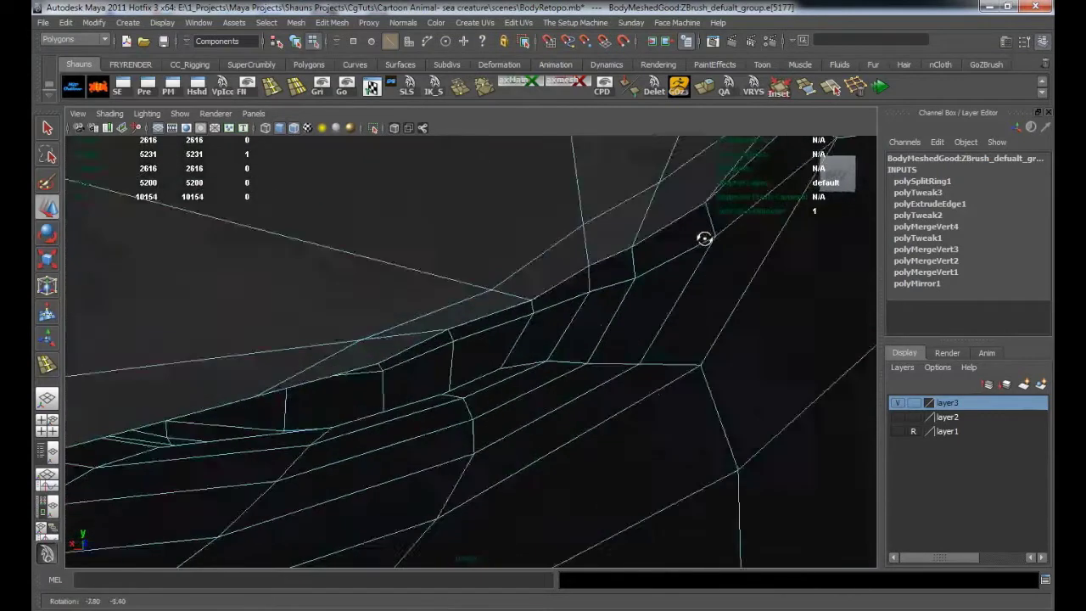
{"action": "left_click_drag", "start_coordinate": [704, 239], "coordinate": [725, 223], "text": "alt"}
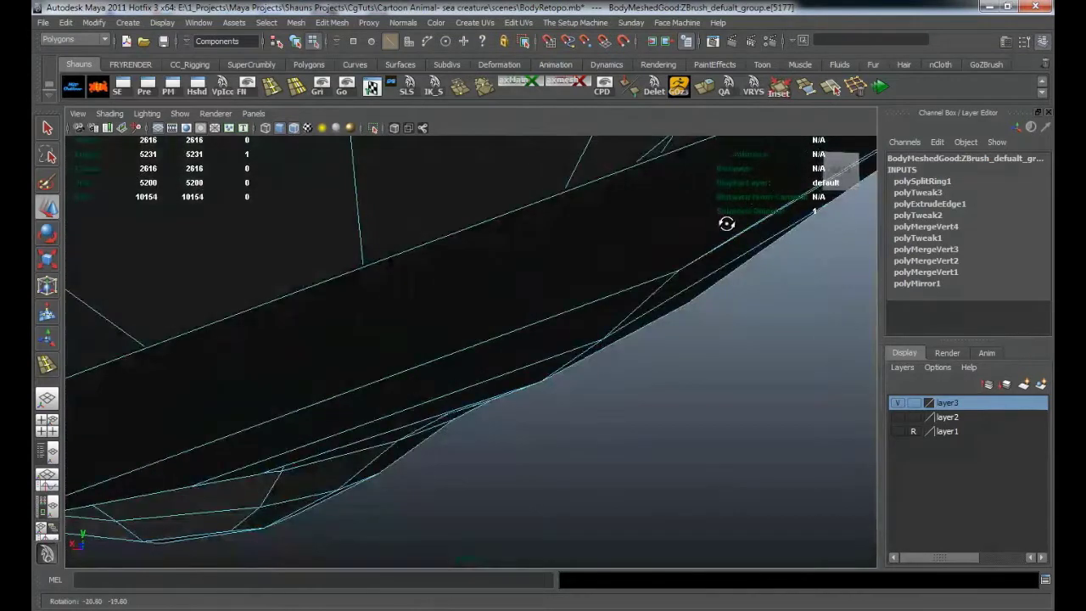
{"action": "middle_click_drag", "start_coordinate": [725, 223], "coordinate": [593, 311], "text": "alt"}
{"action": "mouse_move", "coordinate": [502, 346]}
{"action": "left_mouse_down", "text": "alt"}
{"action": "mouse_move", "coordinate": [509, 325]}
{"action": "mouse_move", "coordinate": [498, 338]}
{"action": "left_mouse_up", "text": "alt"}
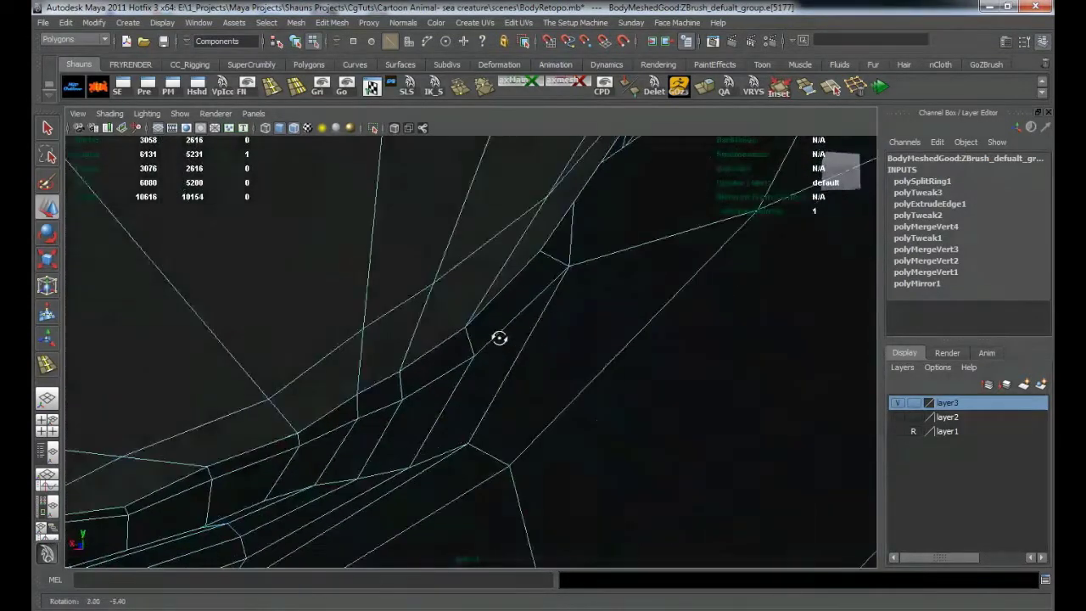
{"action": "left_click_drag", "start_coordinate": [527, 216], "coordinate": [427, 331], "text": "alt"}
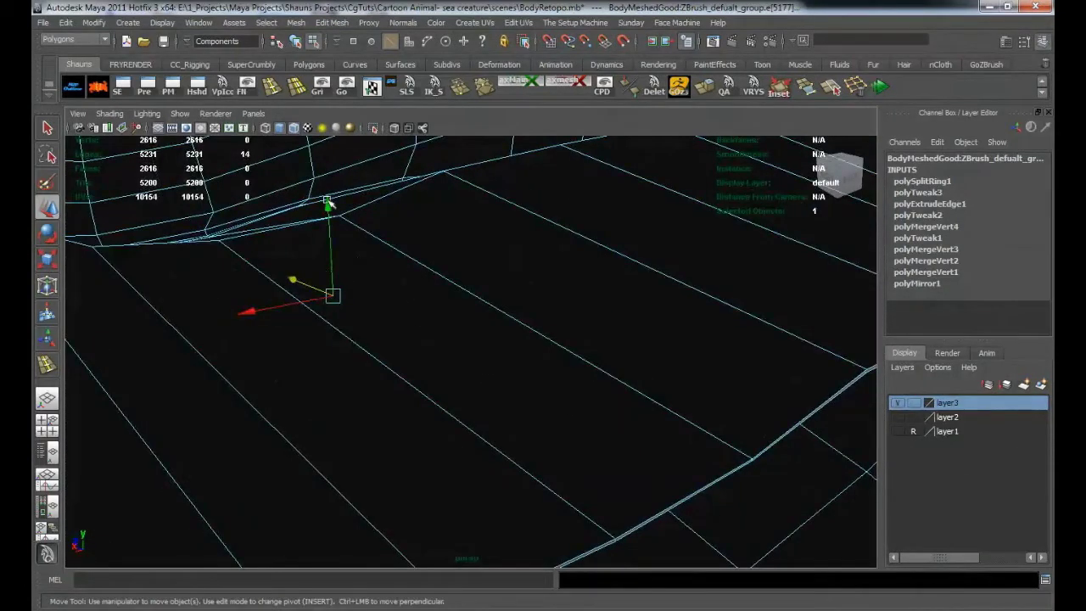
{"action": "left_click_drag", "start_coordinate": [338, 292], "coordinate": [283, 352], "text": "alt"}
{"action": "middle_click_drag", "start_coordinate": [284, 351], "coordinate": [370, 281], "text": "alt"}
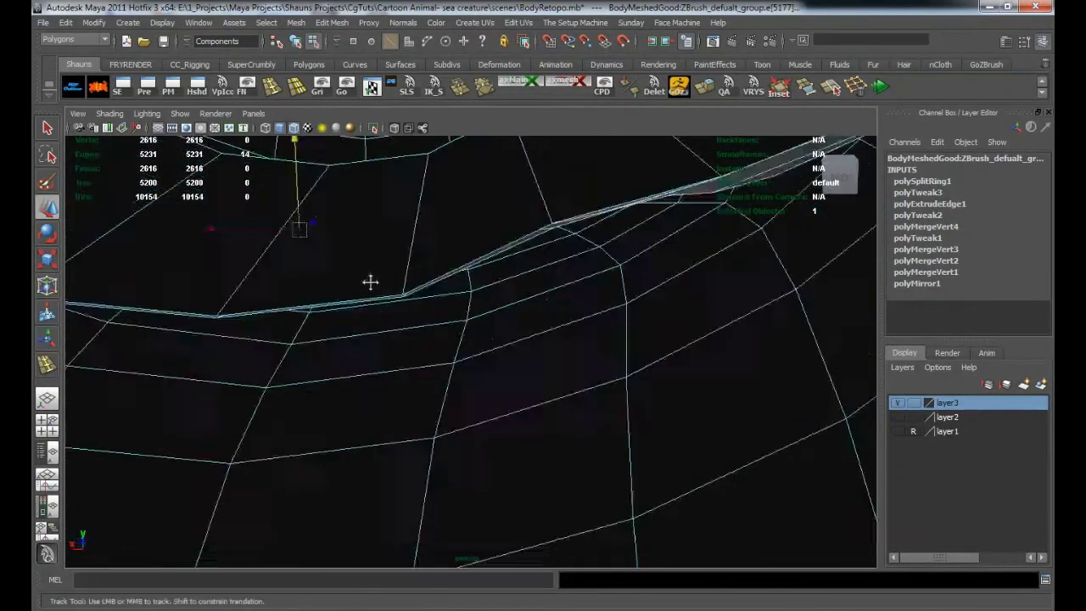
Select the upper edges of the mouth interior's back border and raise them away from the lower edges.
{"action": "middle_click_drag", "start_coordinate": [304, 299], "coordinate": [191, 389], "text": "alt"}
{"action": "left_click_drag", "start_coordinate": [192, 389], "coordinate": [314, 382], "text": "alt"}
{"action": "scroll", "coordinate": [414, 356], "scroll_direction": "down", "scroll_amount": 5}
{"action": "middle_click_drag", "start_coordinate": [415, 359], "coordinate": [468, 337], "text": "alt"}
{"action": "scroll", "coordinate": [473, 324], "scroll_direction": "up", "scroll_amount": 2}
{"action": "scroll", "coordinate": [468, 338], "scroll_direction": "down", "scroll_amount": 2}
{"action": "middle_click_drag", "start_coordinate": [543, 314], "coordinate": [473, 351], "text": "alt"}
{"action": "scroll", "coordinate": [475, 351], "scroll_direction": "up", "scroll_amount": 2}
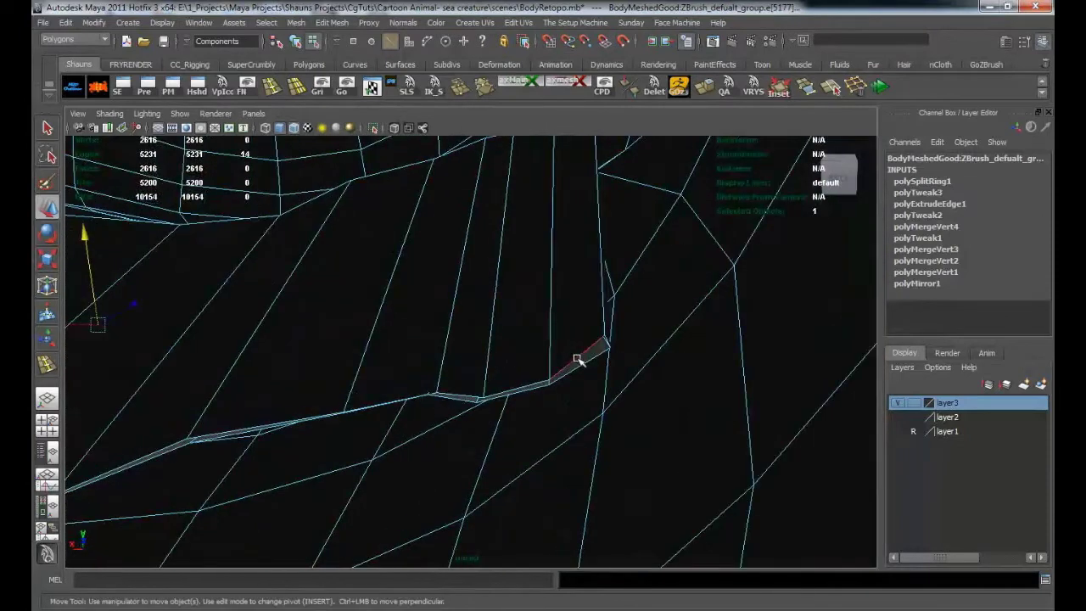
{"action": "double_click", "coordinate": [577, 359]}
{"action": "middle_click_drag", "start_coordinate": [388, 402], "coordinate": [720, 366], "text": "alt"}
{"action": "left_click_drag", "start_coordinate": [374, 373], "coordinate": [456, 379], "text": "alt"}
{"action": "middle_click_drag", "start_coordinate": [284, 360], "coordinate": [570, 325], "text": "alt"}
{"action": "left_click", "coordinate": [303, 309]}
{"action": "middle_click_drag", "start_coordinate": [594, 384], "coordinate": [229, 399], "text": "alt"}
{"action": "middle_click_drag", "start_coordinate": [662, 348], "coordinate": [493, 395], "text": "alt"}
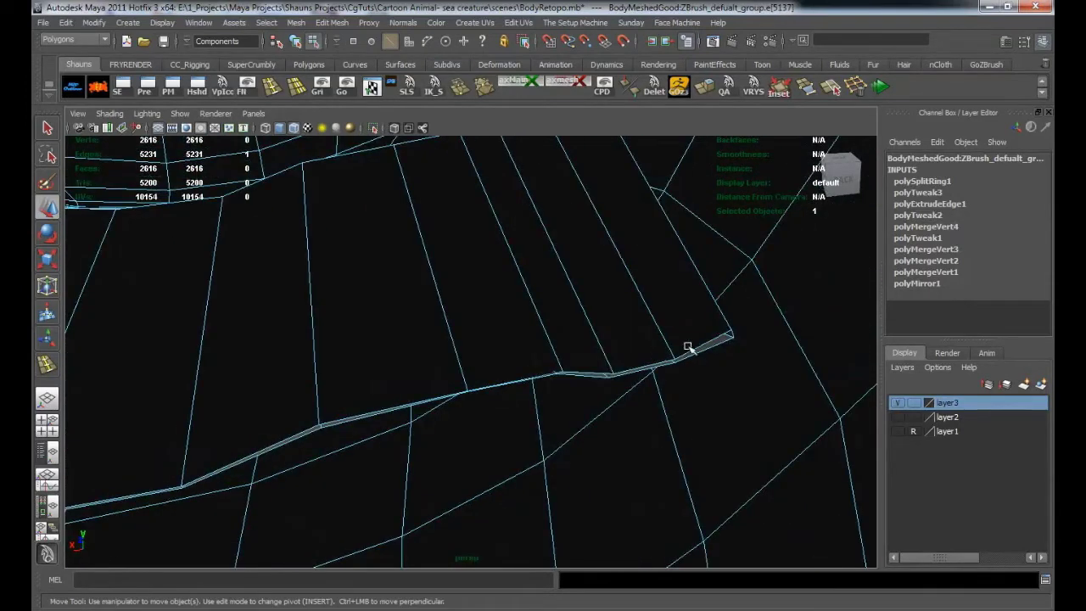
{"action": "left_click_drag", "start_coordinate": [470, 389], "coordinate": [694, 344], "text": "alt"}
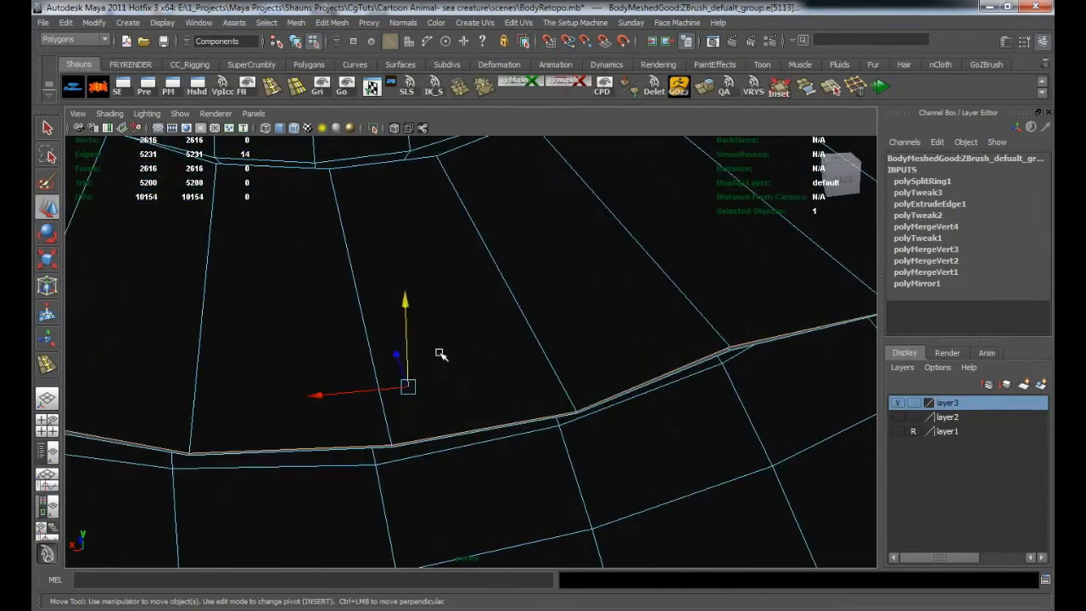
{"action": "scroll", "coordinate": [439, 352], "scroll_direction": "down", "scroll_amount": 3}
{"action": "middle_click_drag", "start_coordinate": [444, 364], "coordinate": [373, 303], "text": "alt"}
{"action": "left_click_drag", "start_coordinate": [378, 248], "coordinate": [378, 102]}
{"action": "left_click_drag", "start_coordinate": [364, 291], "coordinate": [251, 327], "text": "alt"}
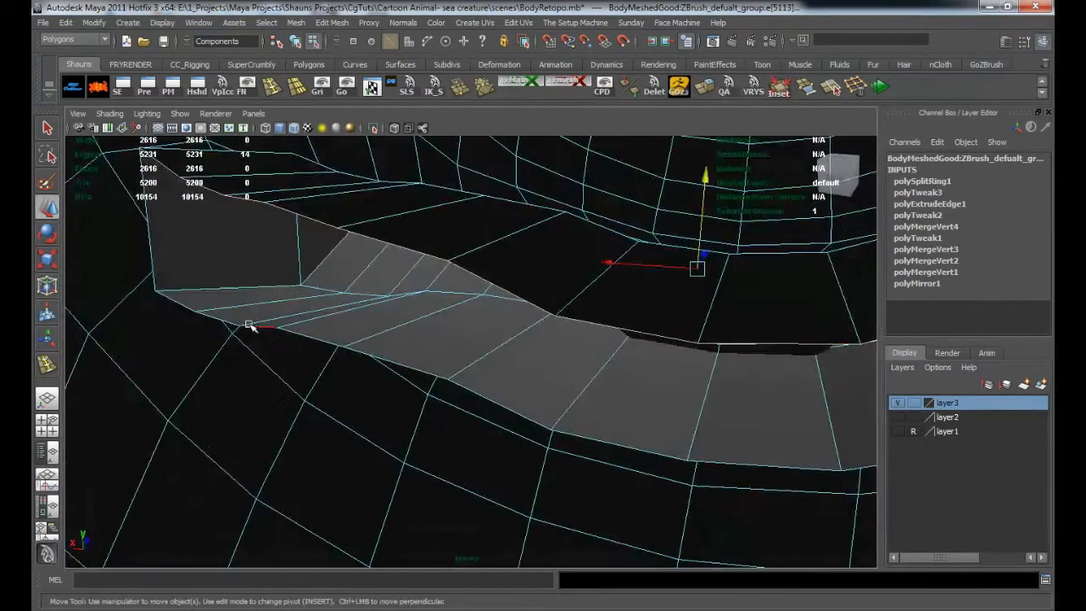
Adjust the height of the mouth interior's lower edges with smooth preview turned on.
{"action": "mouse_move", "coordinate": [512, 386]}
{"action": "left_mouse_down", "text": "alt"}
{"action": "mouse_move", "coordinate": [351, 381]}
{"action": "mouse_move", "coordinate": [548, 376]}
{"action": "mouse_move", "coordinate": [521, 373]}
{"action": "left_mouse_up", "text": "alt"}
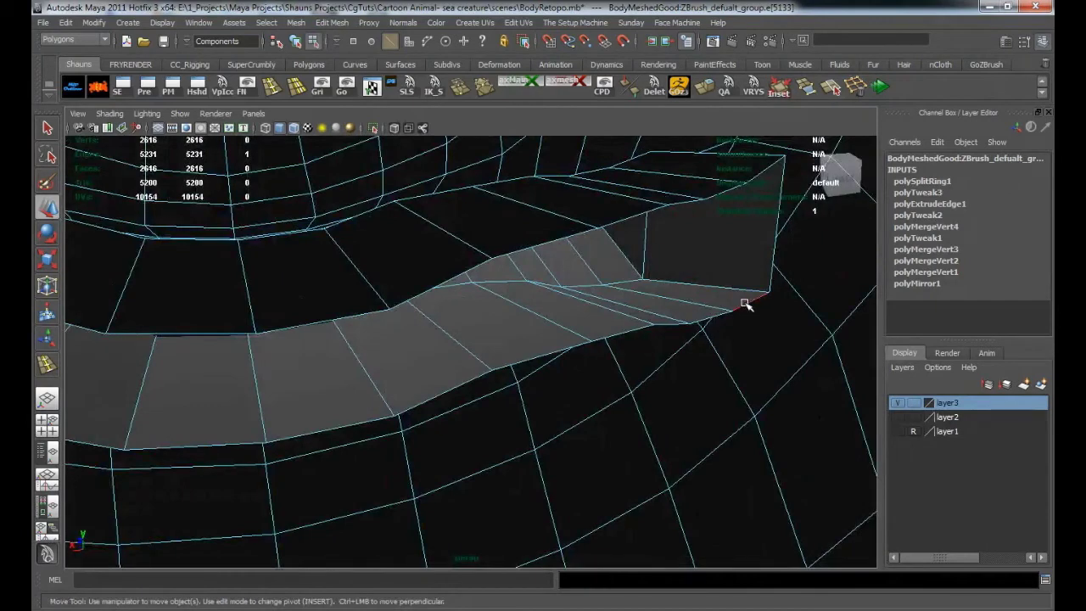
{"action": "left_click_drag", "start_coordinate": [257, 307], "coordinate": [506, 286]}
{"action": "key", "text": "3"}
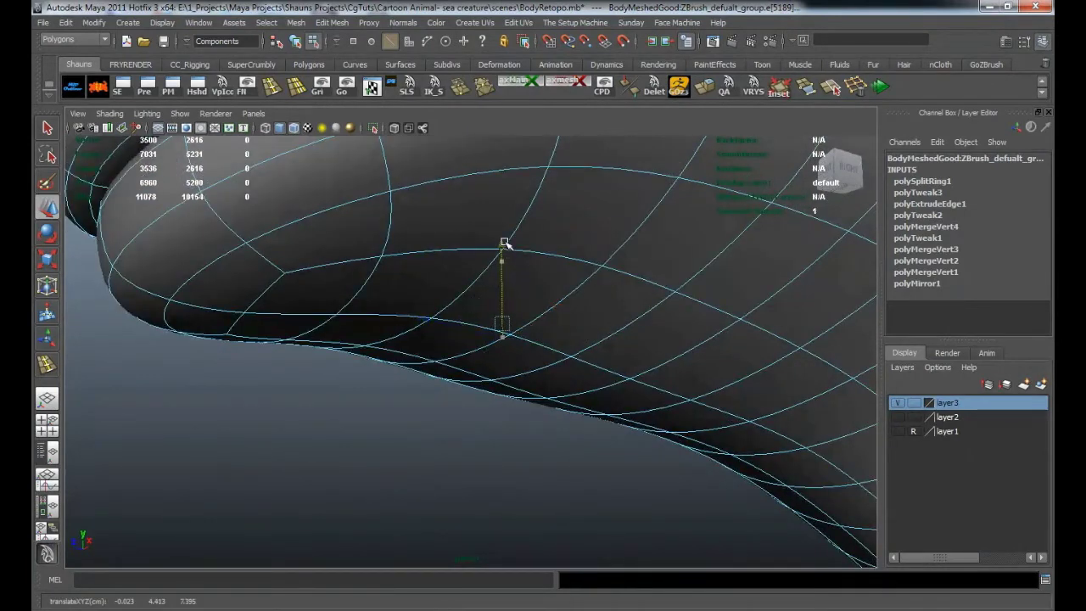
Examine the mouth from the front in smooth preview and the unsmoothed lips close up at the mouth corner.
{"action": "key", "text": "1"}
{"action": "left_click_drag", "start_coordinate": [427, 357], "coordinate": [419, 405], "text": "alt"}
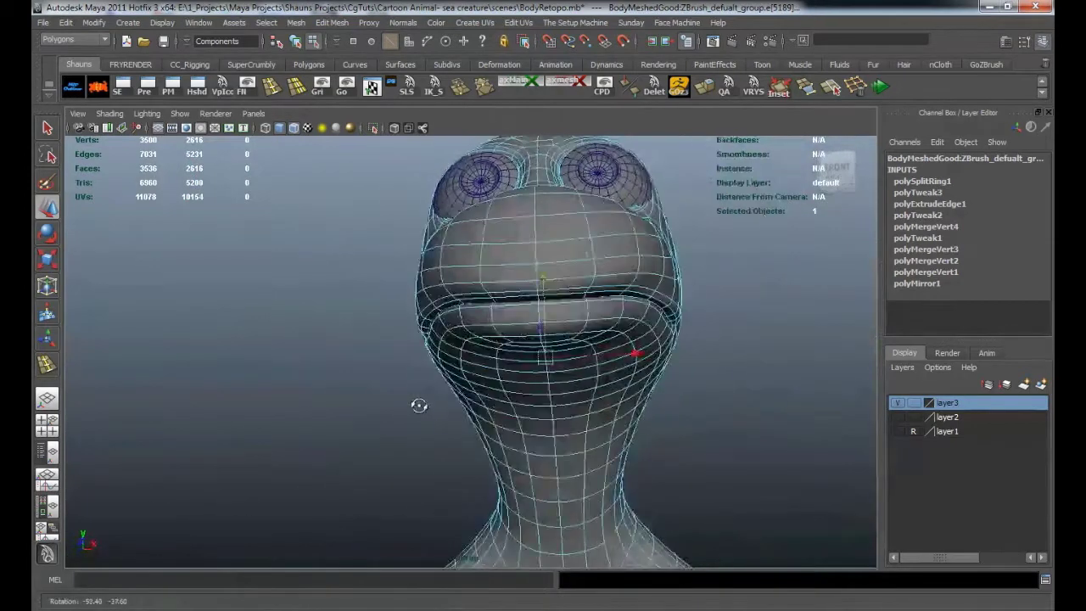
{"action": "left_click", "coordinate": [296, 379]}
{"action": "left_click_drag", "start_coordinate": [296, 378], "coordinate": [438, 390], "text": "alt"}
{"action": "right_click_drag", "start_coordinate": [439, 390], "coordinate": [473, 382], "text": "alt"}
{"action": "scroll", "coordinate": [473, 382], "scroll_direction": "up", "scroll_amount": 15}
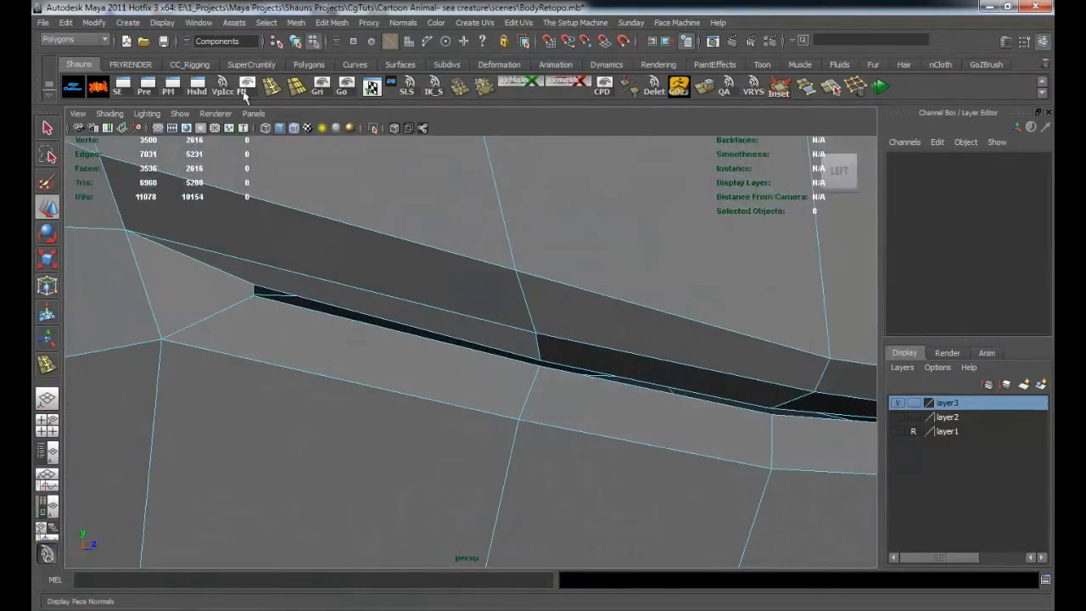
Insert an edge loop around the lips midway between the mouth opening and the outer lip edges, checking it in smooth preview.
{"action": "left_click", "coordinate": [243, 281]}
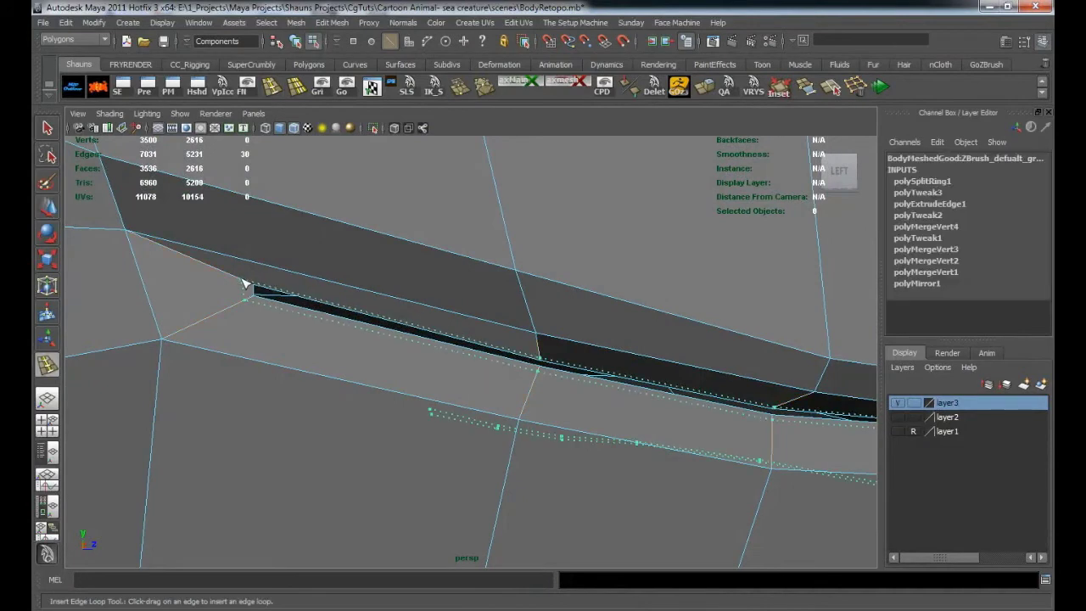
{"action": "left_click", "coordinate": [177, 281]}
{"action": "key", "text": "w"}
{"action": "key", "text": "3"}
{"action": "key", "text": "1"}
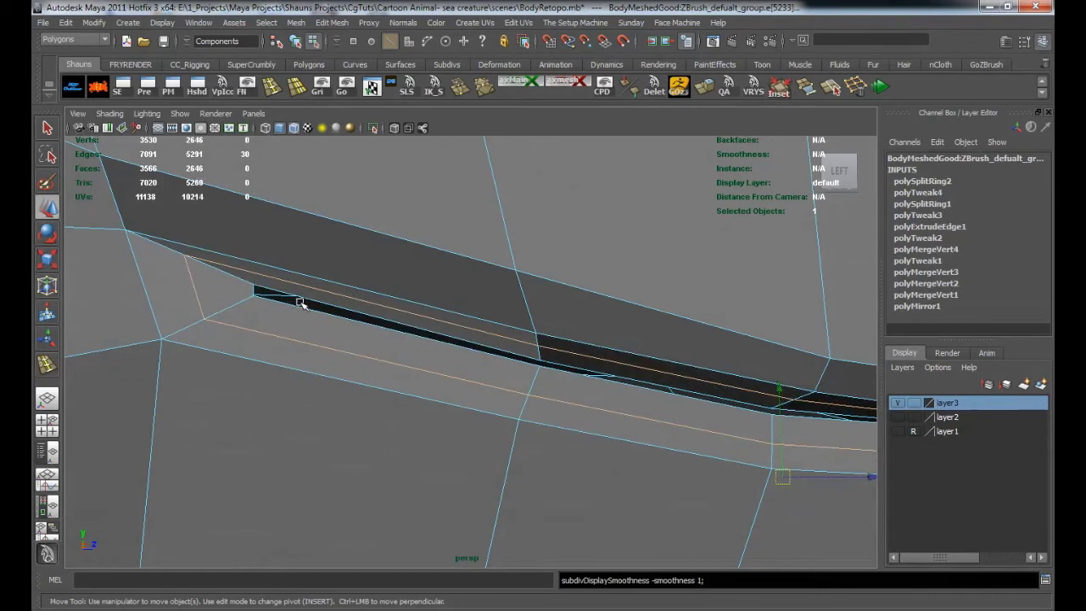
Insert a second edge loop close to the rim of the mouth opening and return to object mode with smooth preview on.
{"action": "key", "text": "y"}
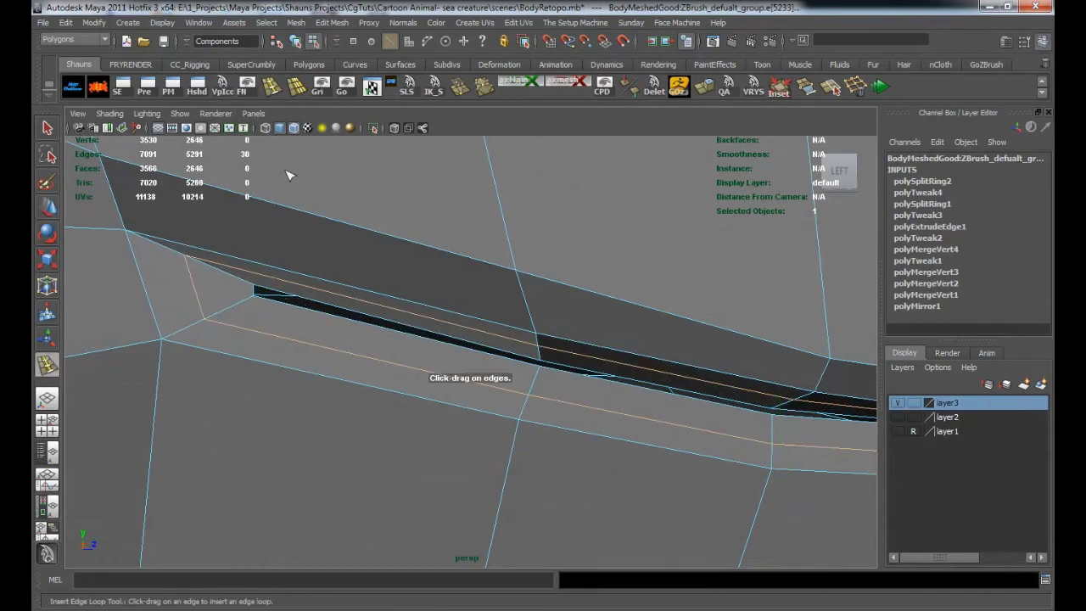
{"action": "left_click", "coordinate": [250, 304]}
{"action": "key", "text": "w"}
{"action": "key", "text": "3"}
{"action": "right_click_drag", "start_coordinate": [320, 270], "coordinate": [381, 252]}
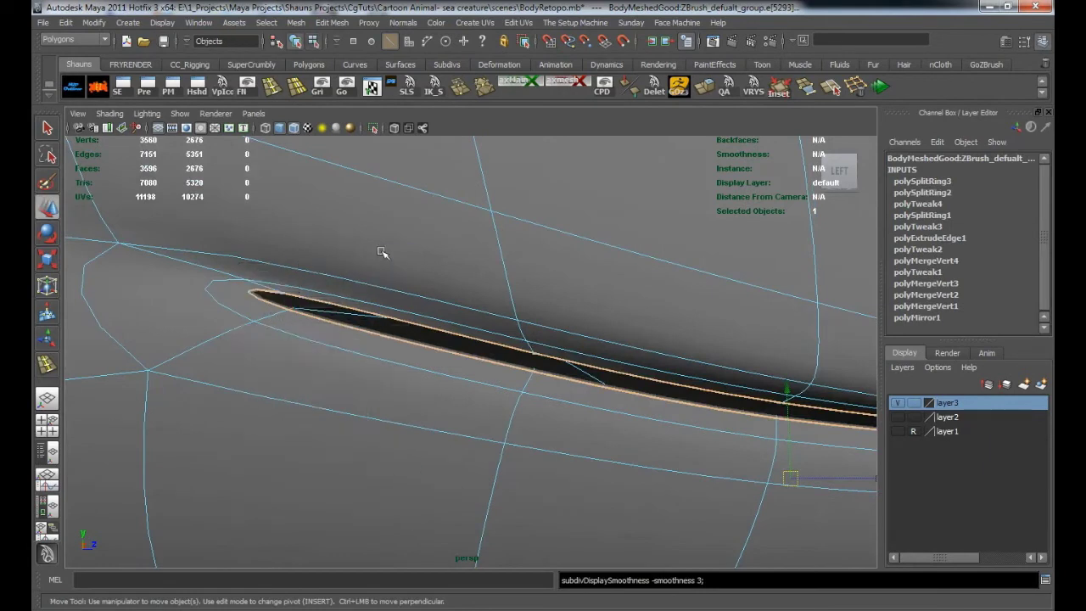
Select the open border at the back of the mouth interior and close it with Fill Hole.
{"action": "scroll", "coordinate": [628, 415], "scroll_direction": "down", "scroll_amount": 6}
{"action": "left_click", "coordinate": [727, 456]}
{"action": "left_click_drag", "start_coordinate": [727, 455], "coordinate": [444, 400], "text": "alt"}
{"action": "scroll", "coordinate": [281, 428], "scroll_direction": "up", "scroll_amount": 2}
{"action": "left_click", "coordinate": [444, 400]}
{"action": "left_click_drag", "start_coordinate": [589, 451], "coordinate": [443, 329], "text": "alt"}
{"action": "right_click_drag", "start_coordinate": [459, 260], "coordinate": [460, 229]}
{"action": "left_click_drag", "start_coordinate": [451, 286], "coordinate": [473, 315], "text": "alt"}
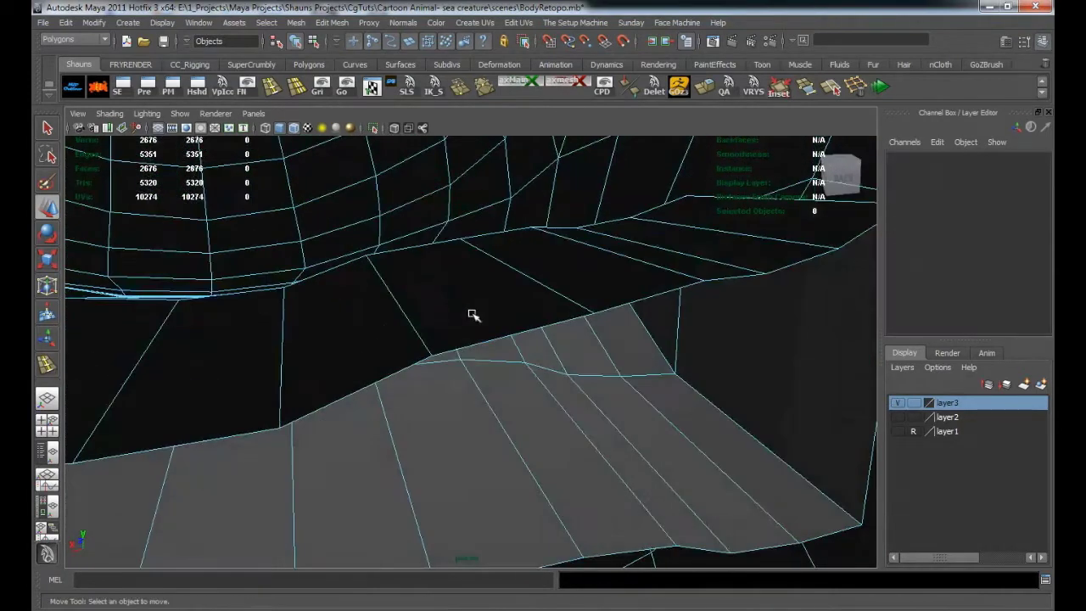
{"action": "double_click", "coordinate": [486, 340]}
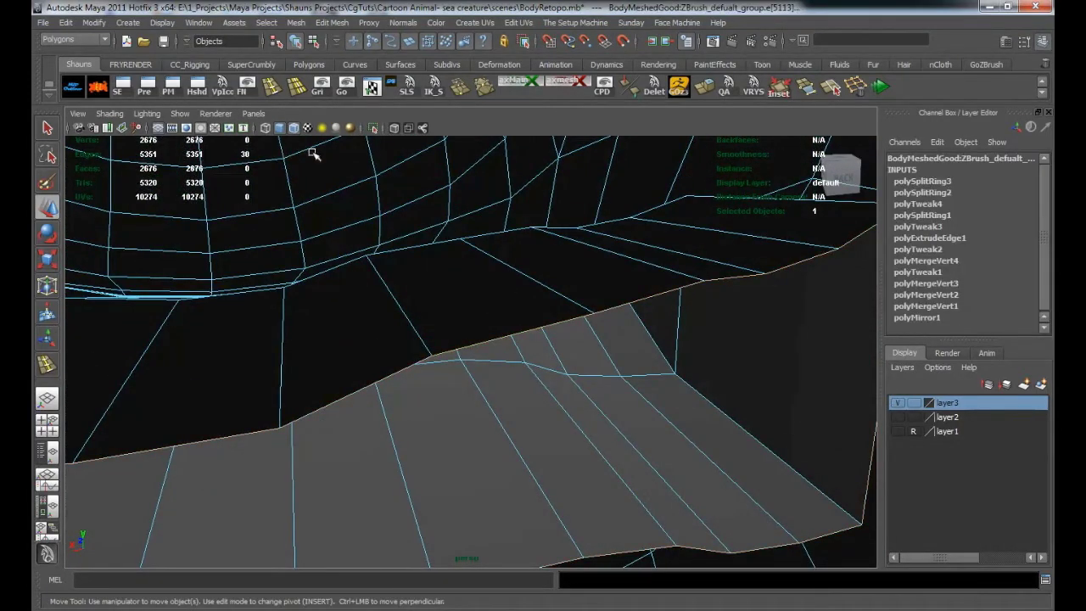
{"action": "left_click", "coordinate": [296, 23]}
{"action": "left_click", "coordinate": [328, 248]}
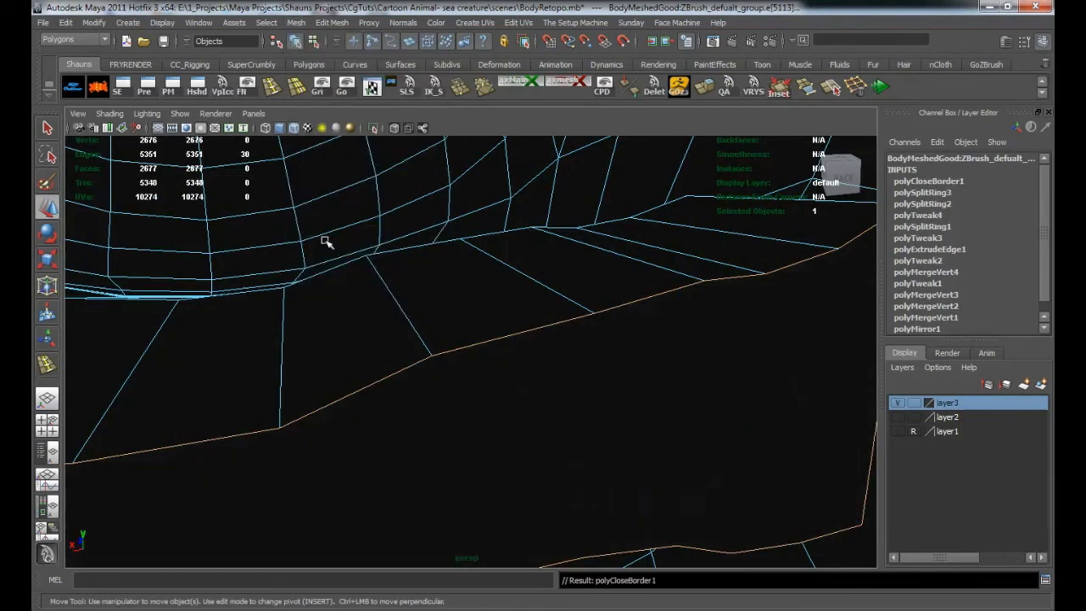
Split the filled back face near one mouth corner with an edge joining the upper and lower border vertices.
{"action": "middle_click_drag", "start_coordinate": [287, 308], "coordinate": [603, 195], "text": "alt"}
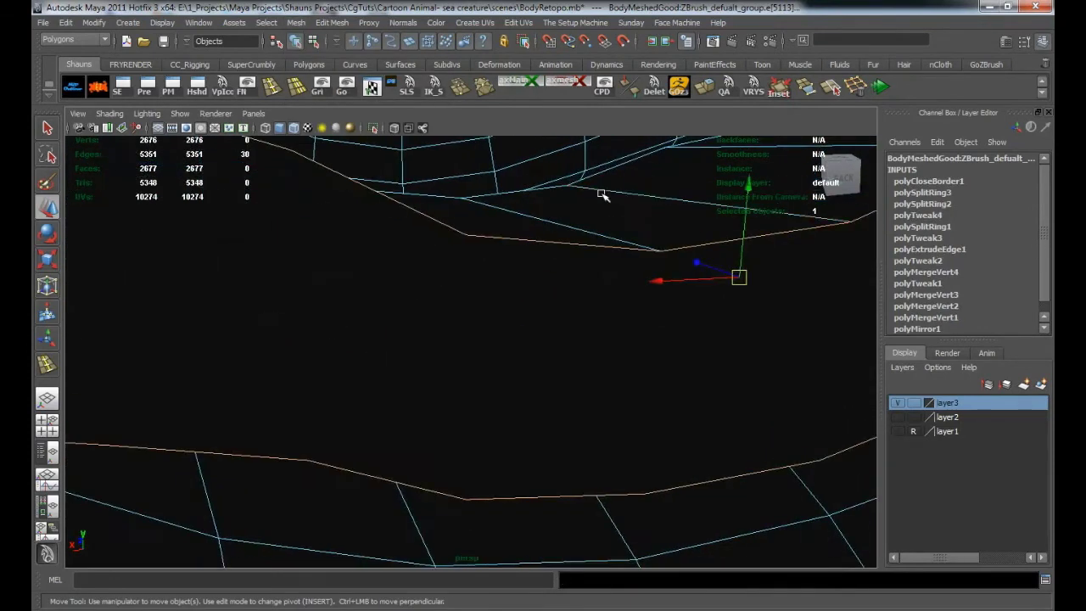
{"action": "scroll", "coordinate": [452, 301], "scroll_direction": "down", "scroll_amount": 3}
{"action": "left_click_drag", "start_coordinate": [450, 303], "coordinate": [307, 319], "text": "alt"}
{"action": "scroll", "coordinate": [467, 260], "scroll_direction": "up", "scroll_amount": 3}
{"action": "left_click_drag", "start_coordinate": [458, 267], "coordinate": [446, 298], "text": "alt"}
{"action": "middle_click_drag", "start_coordinate": [446, 298], "coordinate": [594, 410], "text": "alt"}
{"action": "left_click_drag", "start_coordinate": [436, 349], "coordinate": [450, 345], "text": "alt"}
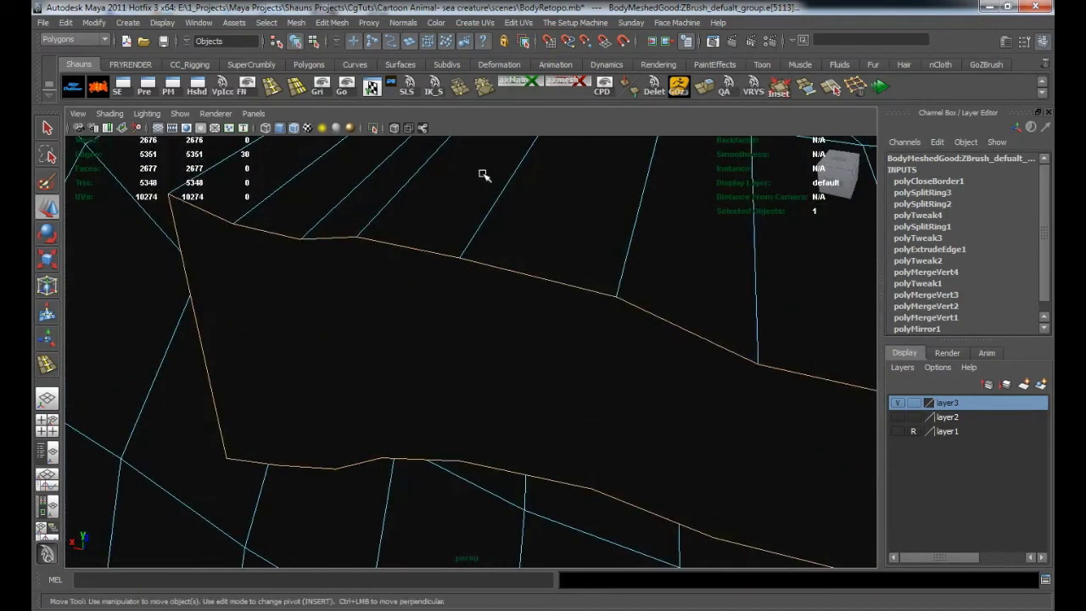
{"action": "left_click", "coordinate": [830, 86]}
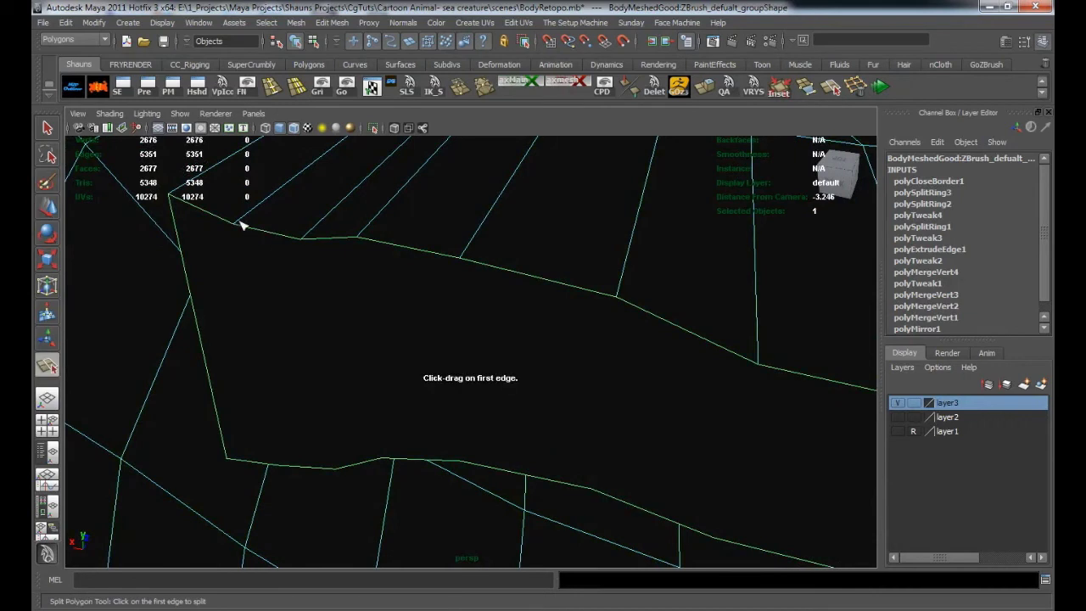
{"action": "left_click_drag", "start_coordinate": [241, 232], "coordinate": [346, 314], "text": "alt"}
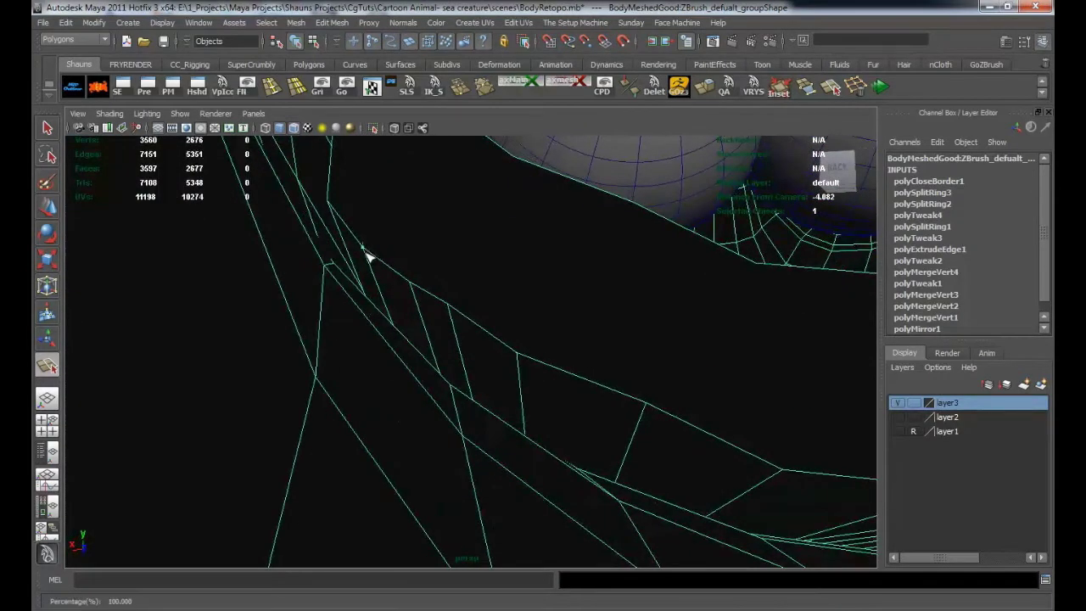
{"action": "key", "text": "Return"}
{"action": "left_click_drag", "start_coordinate": [444, 260], "coordinate": [340, 308], "text": "alt"}
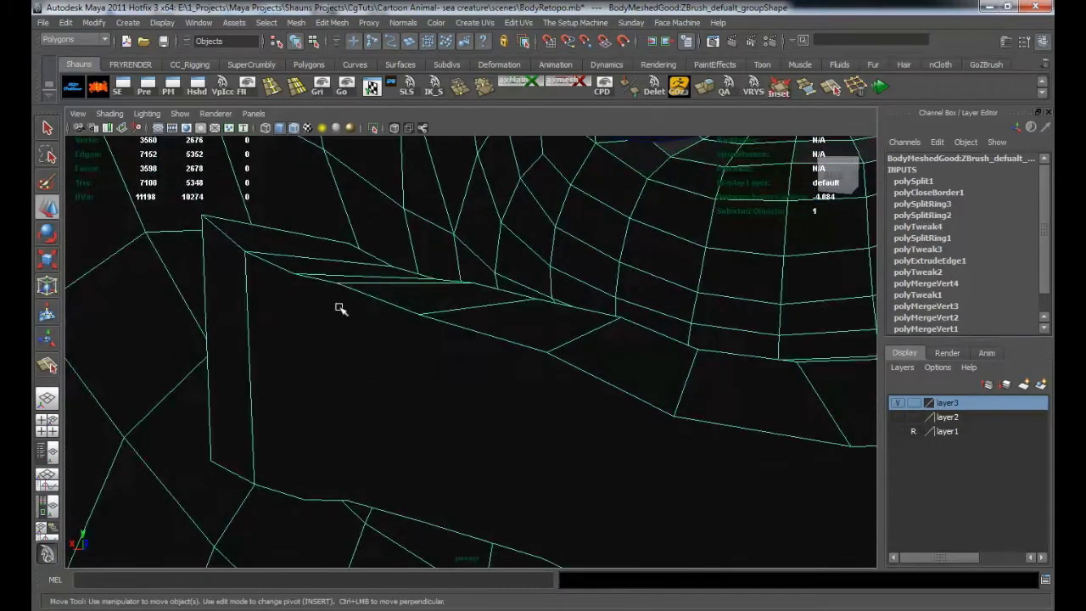
Continue splitting the filled face with vertical edges between matching upper and lower vertices, working towards the middle of the mouth.
{"action": "key", "text": "y"}
{"action": "left_click_drag", "start_coordinate": [298, 277], "coordinate": [439, 363], "text": "alt"}
{"action": "key", "text": "Return"}
{"action": "key", "text": "w"}
{"action": "key", "text": "y"}
{"action": "key", "text": "Return"}
{"action": "key", "text": "w"}
{"action": "key", "text": "y"}
{"action": "left_click", "coordinate": [452, 242]}
{"action": "left_click_drag", "start_coordinate": [458, 291], "coordinate": [456, 268], "text": "alt"}
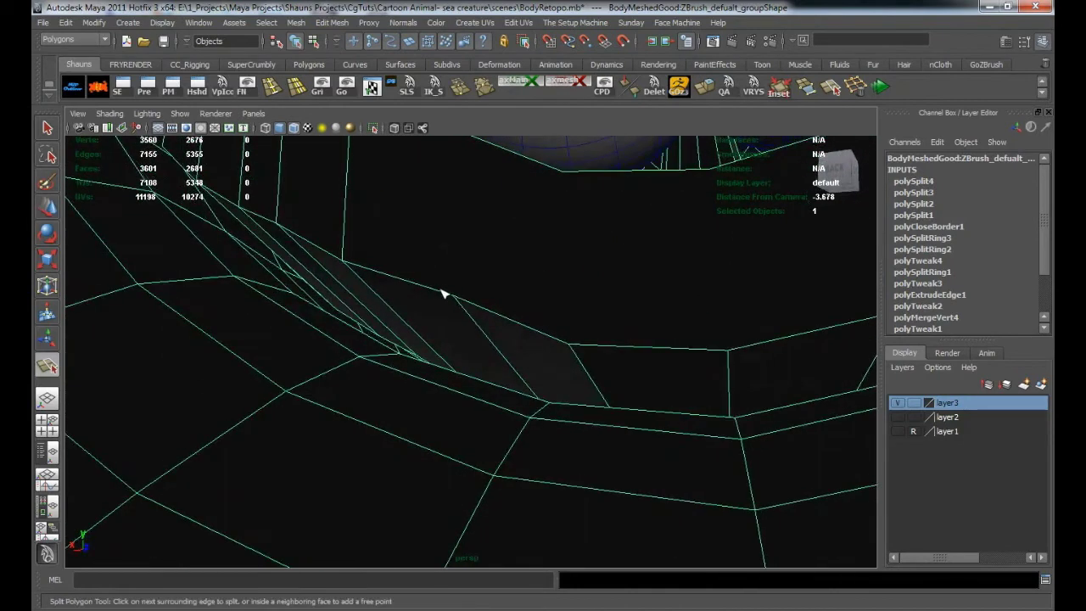
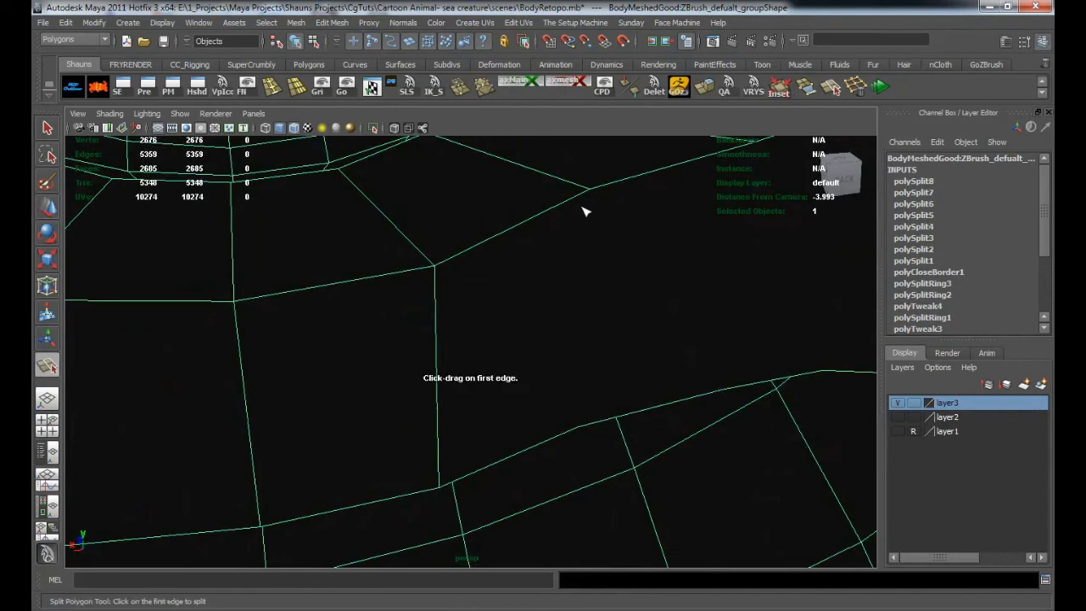
Add two more vertical splits to the filled back face past its middle, joining opposite border vertices.
{"action": "left_click_drag", "start_coordinate": [575, 312], "coordinate": [540, 335], "text": "alt"}
{"action": "key", "text": "w"}
{"action": "key", "text": "y"}
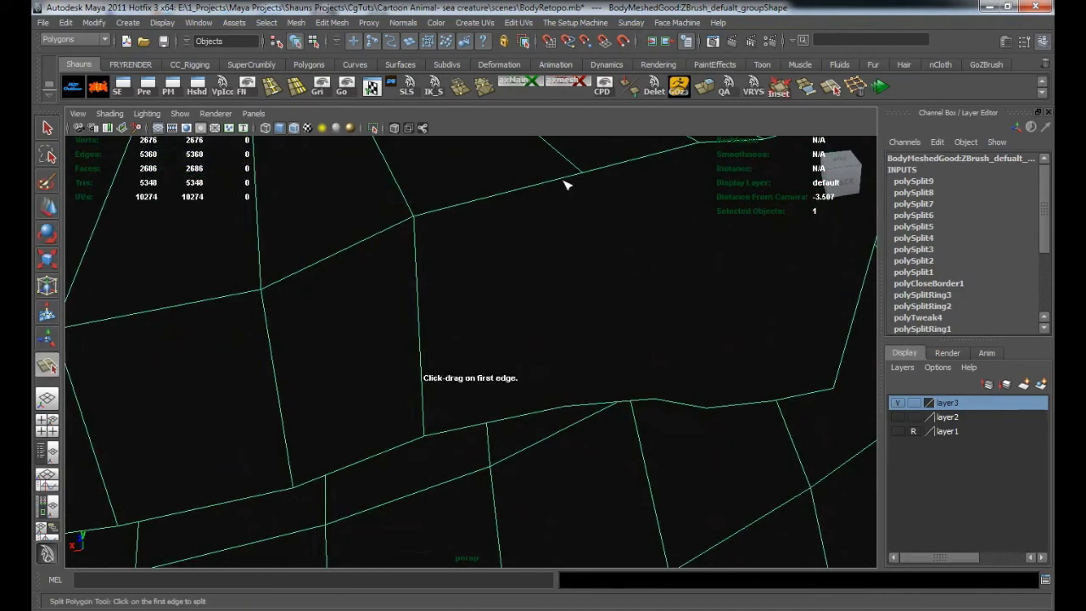
{"action": "left_click", "coordinate": [591, 176]}
{"action": "left_click_drag", "start_coordinate": [591, 176], "coordinate": [554, 221], "text": "alt"}
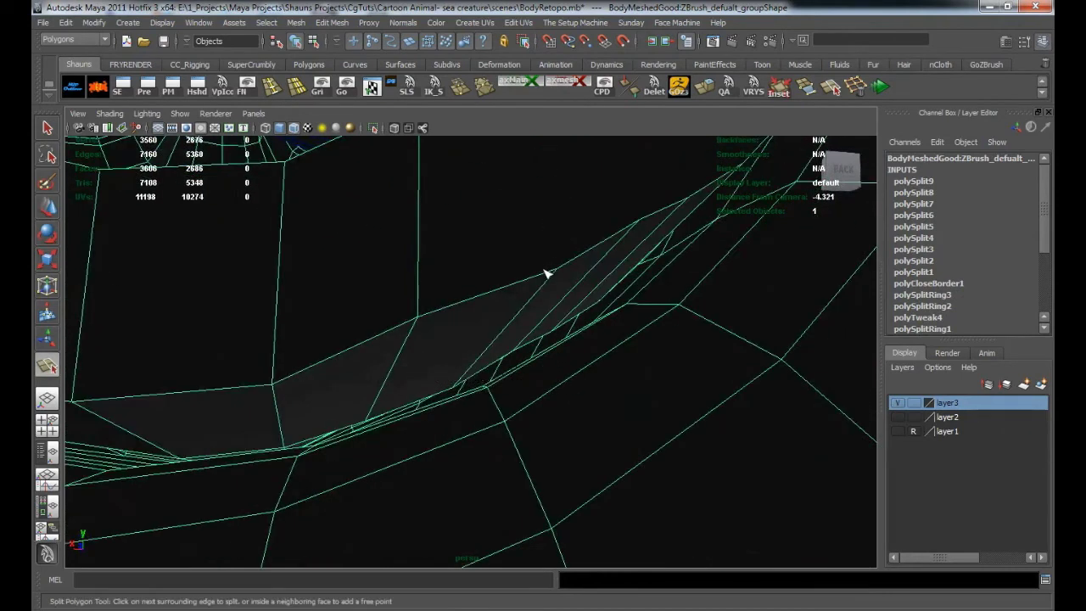
{"action": "key", "text": "w"}
{"action": "left_click_drag", "start_coordinate": [569, 259], "coordinate": [547, 382], "text": "alt"}
{"action": "key", "text": "y"}
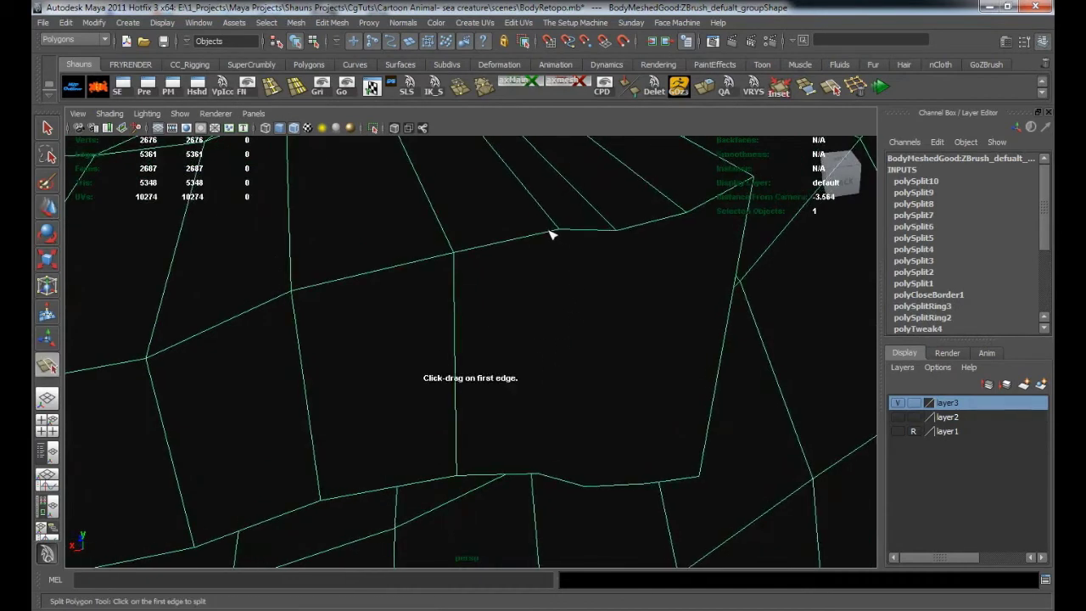
Split the rest of the filled back face into vertical quads up to the opposite mouth corner.
{"action": "left_click_drag", "start_coordinate": [568, 312], "coordinate": [592, 261], "text": "alt"}
{"action": "left_click", "coordinate": [536, 242]}
{"action": "key", "text": "w"}
{"action": "key", "text": "g"}
{"action": "key", "text": "w"}
{"action": "key", "text": "y"}
{"action": "left_click", "coordinate": [574, 284]}
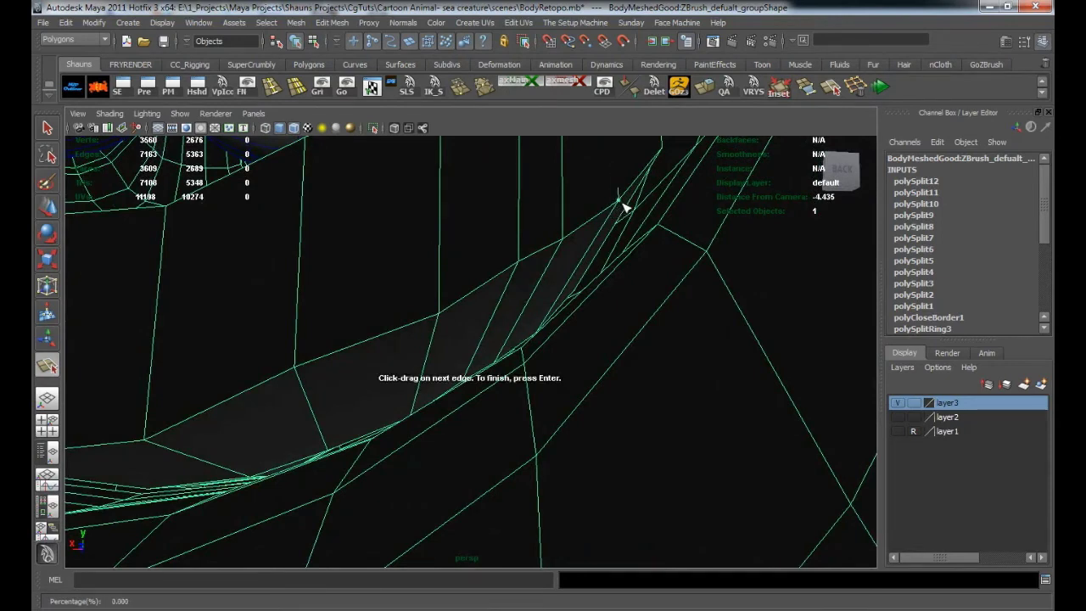
{"action": "key", "text": "Return"}
{"action": "key", "text": "w"}
Turn off smooth preview and insert an edge loop around the mouth interior between the lips and its back wall.
{"action": "left_click_drag", "start_coordinate": [453, 262], "coordinate": [311, 110], "text": "alt"}
{"action": "key", "text": "1"}
{"action": "left_click", "coordinate": [272, 90]}
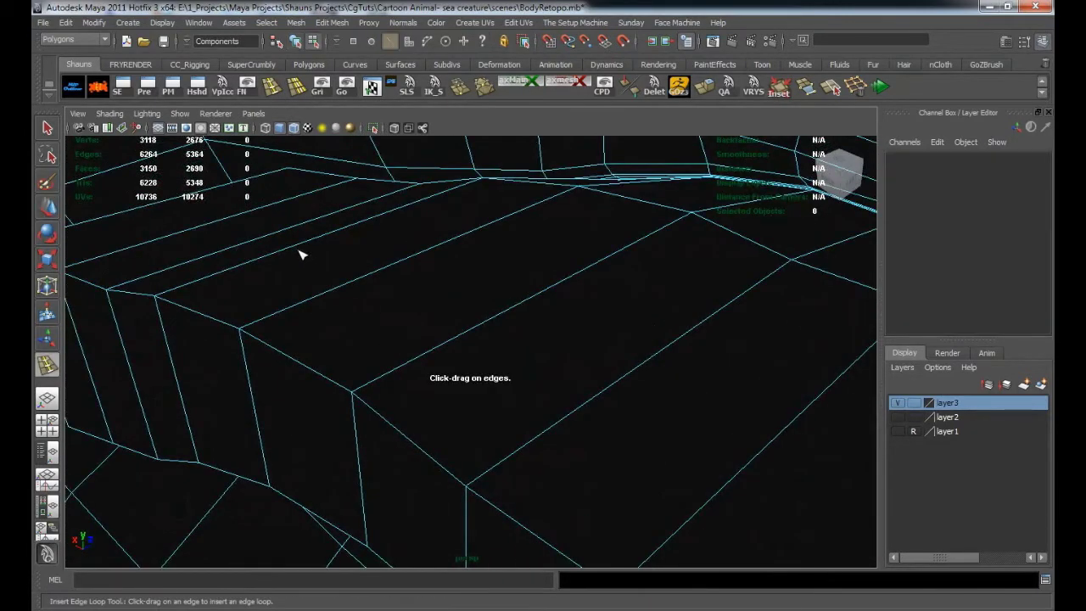
{"action": "left_click_drag", "start_coordinate": [335, 239], "coordinate": [330, 250]}
{"action": "left_click_drag", "start_coordinate": [330, 250], "coordinate": [463, 340], "text": "alt"}
{"action": "key", "text": "w"}
Select the upper edges of the inserted loop and raise them to arch the roof of the mouth interior.
{"action": "left_click", "coordinate": [290, 284]}
{"action": "middle_click_drag", "start_coordinate": [463, 339], "coordinate": [305, 346], "text": "alt"}
{"action": "left_click_drag", "start_coordinate": [478, 335], "coordinate": [618, 333], "text": "alt"}
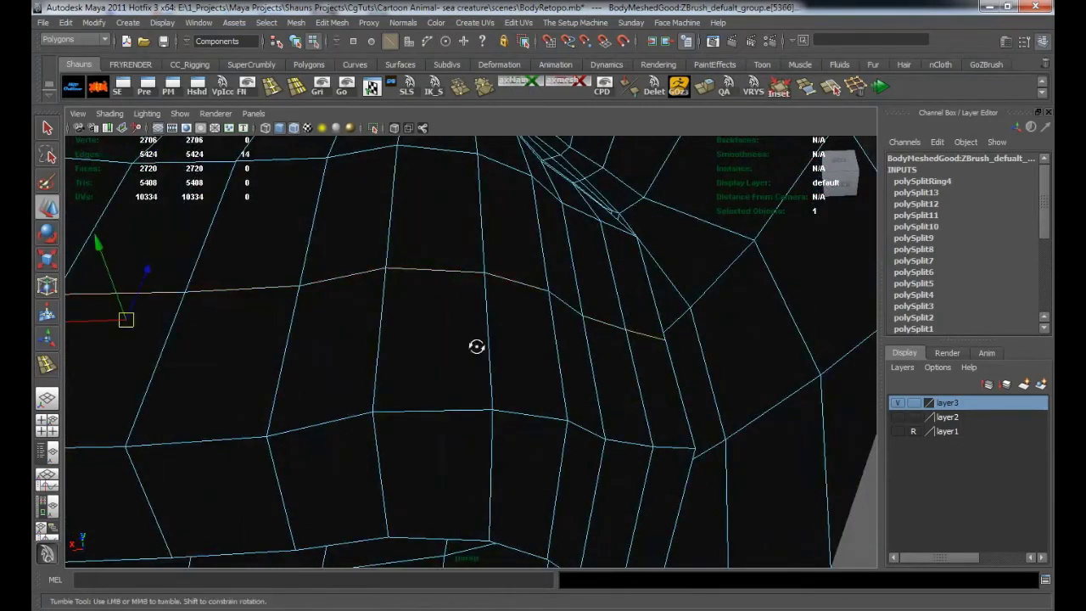
{"action": "left_click_drag", "start_coordinate": [477, 346], "coordinate": [521, 308], "text": "alt"}
{"action": "middle_click_drag", "start_coordinate": [521, 308], "coordinate": [703, 274], "text": "alt"}
{"action": "left_click_drag", "start_coordinate": [380, 227], "coordinate": [382, 195]}
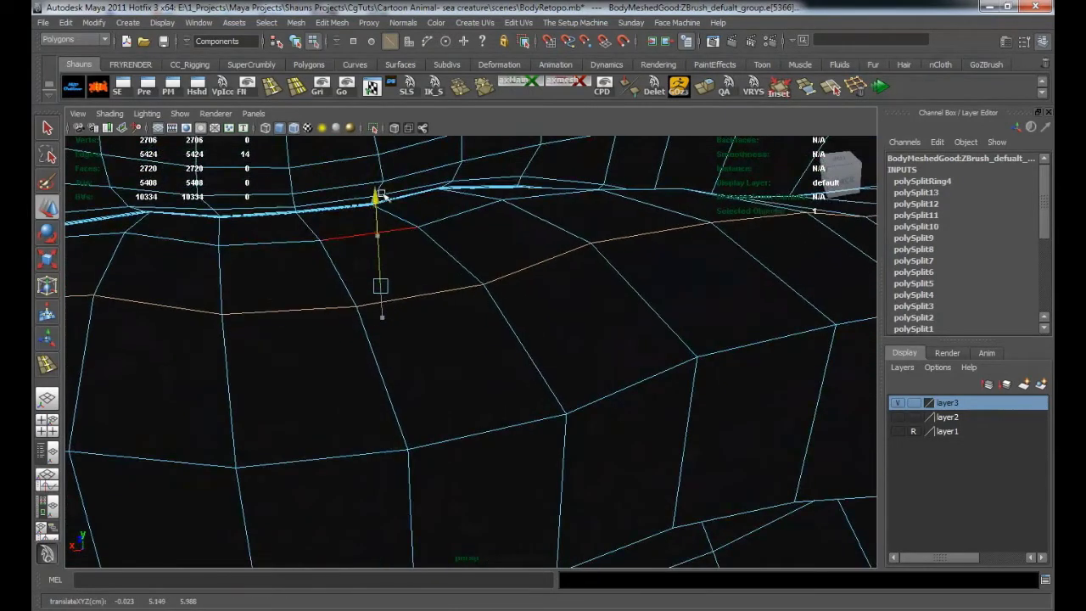
Select the upper edges along the mouth interior's back wall, reposition them to shape the cavity, and turn on smooth preview.
{"action": "left_click_drag", "start_coordinate": [402, 317], "coordinate": [281, 304], "text": "alt"}
{"action": "left_click_drag", "start_coordinate": [231, 265], "coordinate": [492, 361], "text": "alt"}
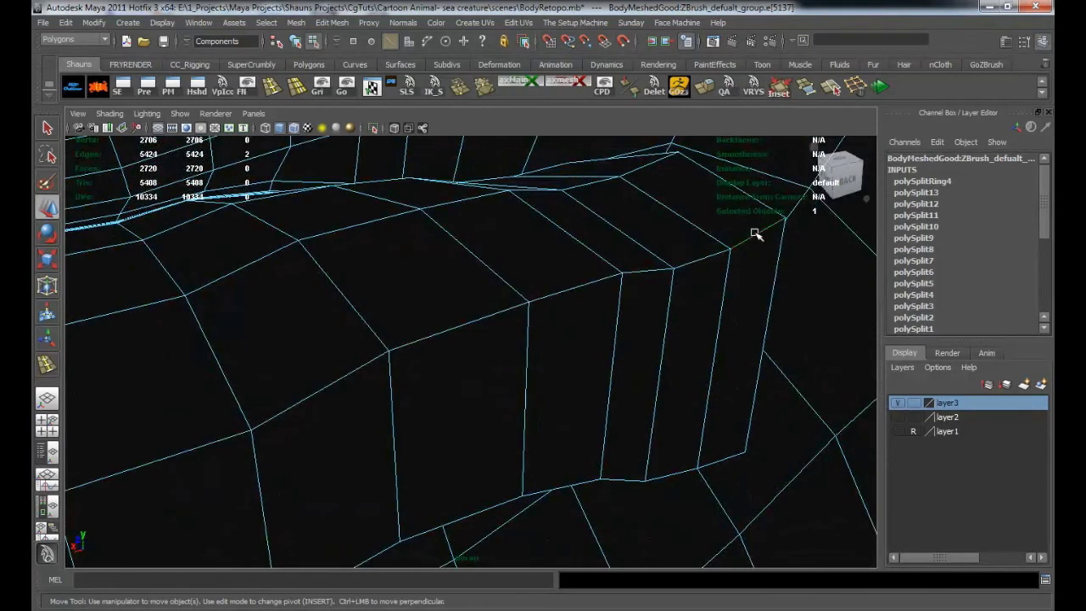
{"action": "right_click_drag", "start_coordinate": [450, 342], "coordinate": [352, 353], "text": "alt"}
{"action": "middle_click_drag", "start_coordinate": [352, 352], "coordinate": [507, 358], "text": "alt"}
{"action": "left_click_drag", "start_coordinate": [507, 359], "coordinate": [344, 340], "text": "alt"}
{"action": "left_click_drag", "start_coordinate": [268, 253], "coordinate": [316, 332]}
{"action": "left_click_drag", "start_coordinate": [355, 429], "coordinate": [332, 412]}
{"action": "key", "text": "3"}
Return to object mode, deselect the mesh, and examine the lips and mouth corner in smooth preview.
{"action": "left_click_drag", "start_coordinate": [517, 393], "coordinate": [291, 368], "text": "alt"}
{"action": "right_click_drag", "start_coordinate": [291, 369], "coordinate": [195, 374], "text": "alt"}
{"action": "right_click_drag", "start_coordinate": [661, 434], "coordinate": [552, 440], "text": "alt"}
{"action": "left_click_drag", "start_coordinate": [560, 441], "coordinate": [307, 471], "text": "alt"}
{"action": "left_click", "coordinate": [307, 474]}
{"action": "left_click_drag", "start_coordinate": [386, 488], "coordinate": [280, 492], "text": "alt"}
{"action": "right_click_drag", "start_coordinate": [458, 352], "coordinate": [505, 321]}
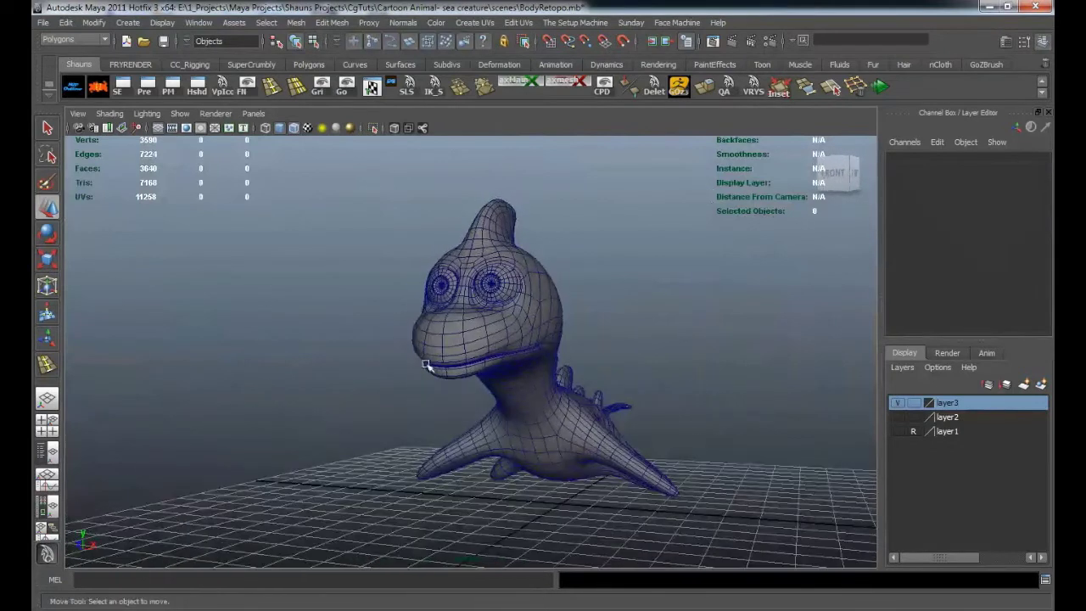
{"action": "left_click_drag", "start_coordinate": [373, 399], "coordinate": [381, 427], "text": "alt"}
{"action": "right_click_drag", "start_coordinate": [381, 427], "coordinate": [436, 442], "text": "alt"}
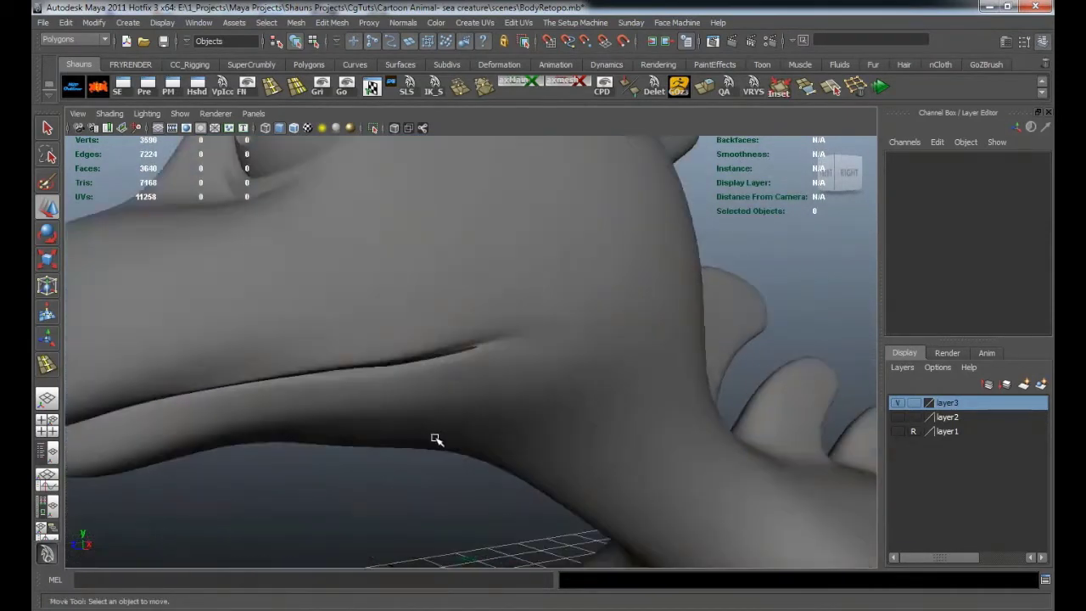
{"action": "middle_click_drag", "start_coordinate": [436, 441], "coordinate": [463, 415], "text": "alt"}
{"action": "right_click_drag", "start_coordinate": [373, 415], "coordinate": [433, 416], "text": "alt"}
{"action": "mouse_move", "coordinate": [433, 416]}
{"action": "left_mouse_down", "text": "alt"}
{"action": "mouse_move", "coordinate": [415, 414]}
{"action": "mouse_move", "coordinate": [424, 408]}
{"action": "left_mouse_up", "text": "alt"}
{"action": "left_click", "coordinate": [444, 353]}
{"action": "key", "text": "3"}
{"action": "right_click_drag", "start_coordinate": [447, 353], "coordinate": [320, 451], "text": "alt"}
{"action": "left_click", "coordinate": [342, 460]}
Examine the whole smoothed creature from the front and both sides.
{"action": "left_click_drag", "start_coordinate": [342, 460], "coordinate": [413, 391], "text": "alt"}
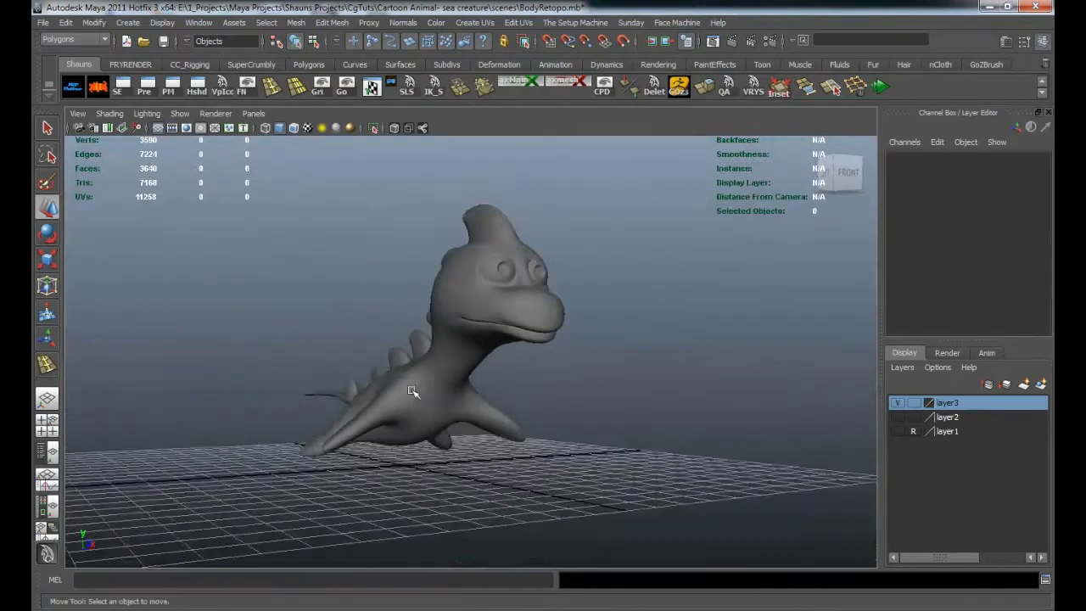
{"action": "right_click_drag", "start_coordinate": [413, 391], "coordinate": [412, 441], "text": "alt"}
{"action": "left_click_drag", "start_coordinate": [413, 441], "coordinate": [477, 334], "text": "alt"}
{"action": "left_click_drag", "start_coordinate": [453, 371], "coordinate": [397, 379], "text": "alt"}
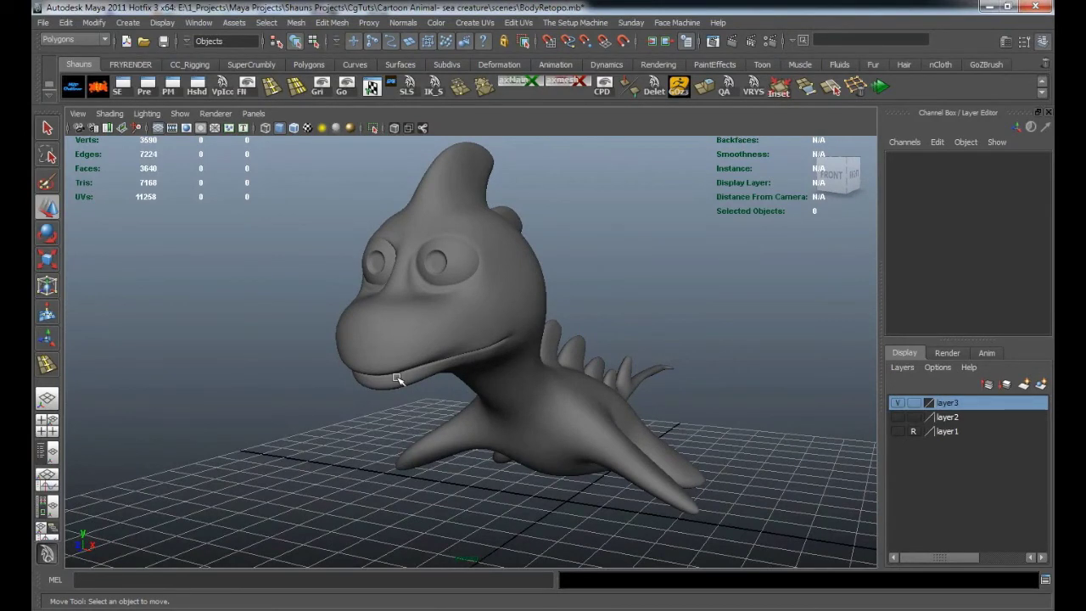
{"action": "mouse_move", "coordinate": [405, 365]}
{"action": "left_mouse_down", "text": "alt"}
{"action": "mouse_move", "coordinate": [516, 388]}
{"action": "mouse_move", "coordinate": [498, 396]}
{"action": "mouse_move", "coordinate": [388, 378]}
{"action": "mouse_move", "coordinate": [404, 361]}
{"action": "left_mouse_up", "text": "alt"}
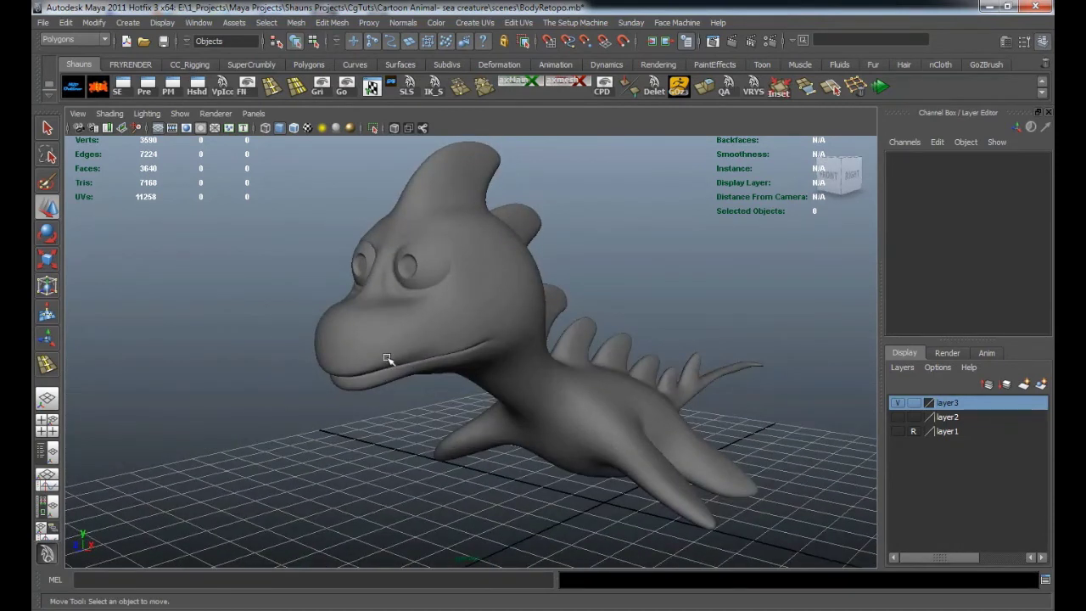
{"action": "left_click_drag", "start_coordinate": [393, 354], "coordinate": [375, 374], "text": "alt"}
{"action": "middle_click_drag", "start_coordinate": [378, 374], "coordinate": [378, 376], "text": "alt"}
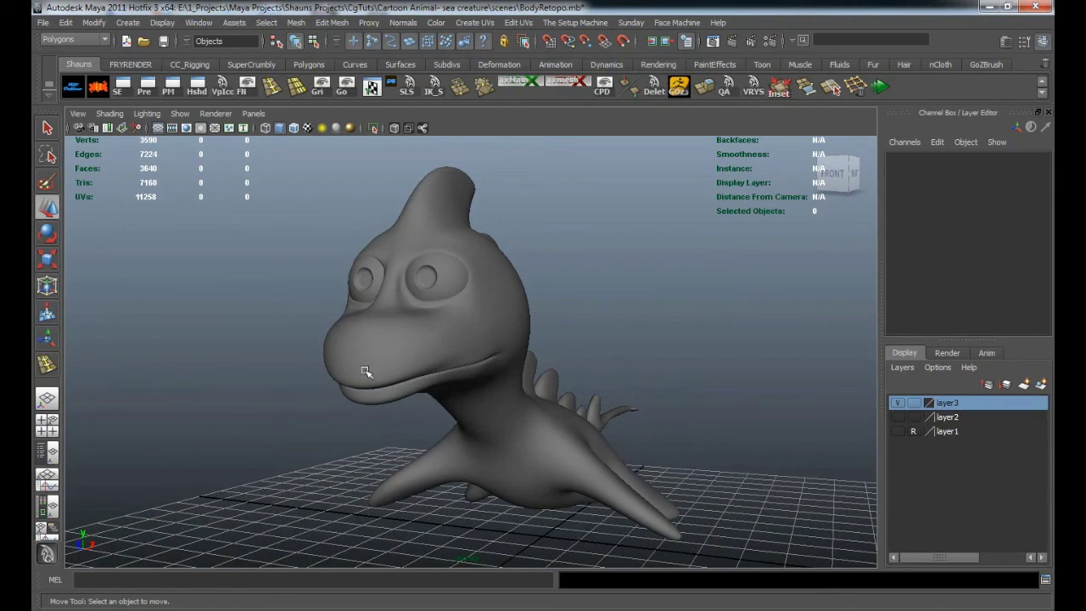
{"action": "left_click_drag", "start_coordinate": [360, 374], "coordinate": [379, 378], "text": "alt"}
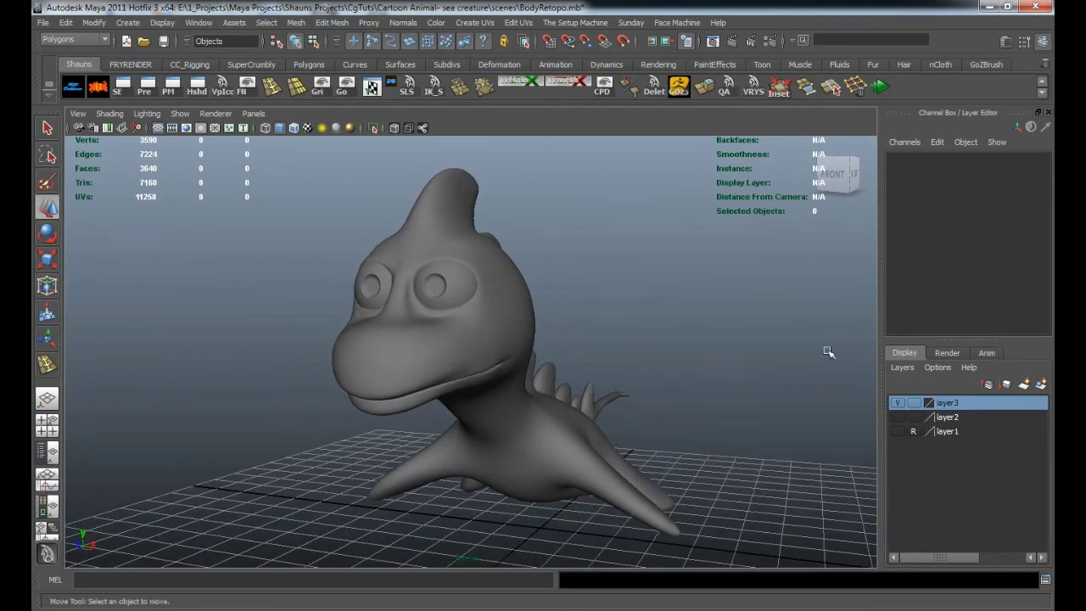